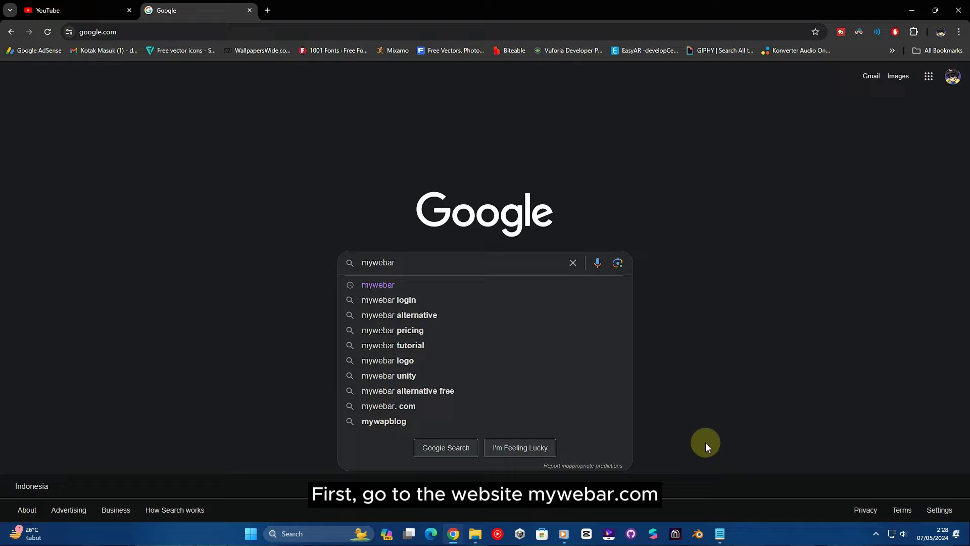
- Search the web for mywebar, open the MyWebAR site and sign in to its dashboard
key(Return)
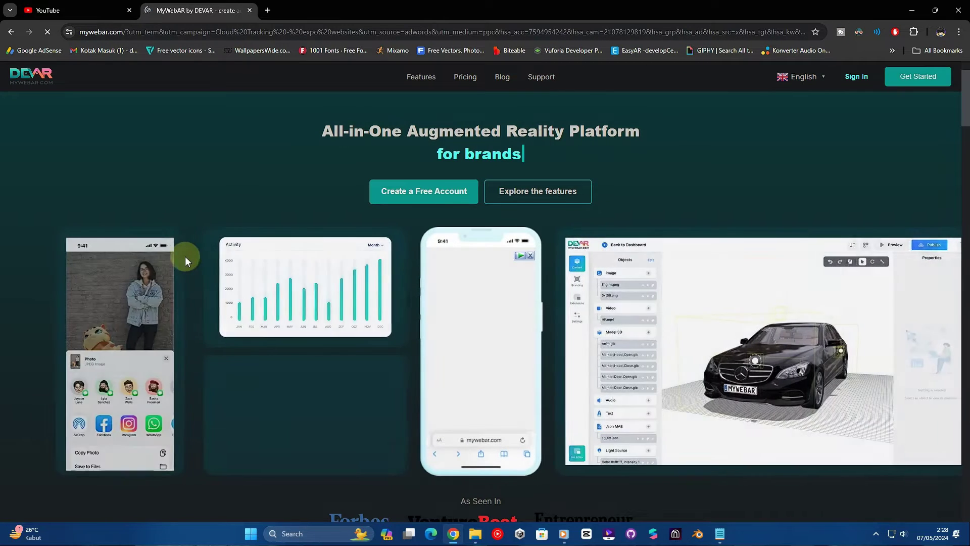
click(856, 81)
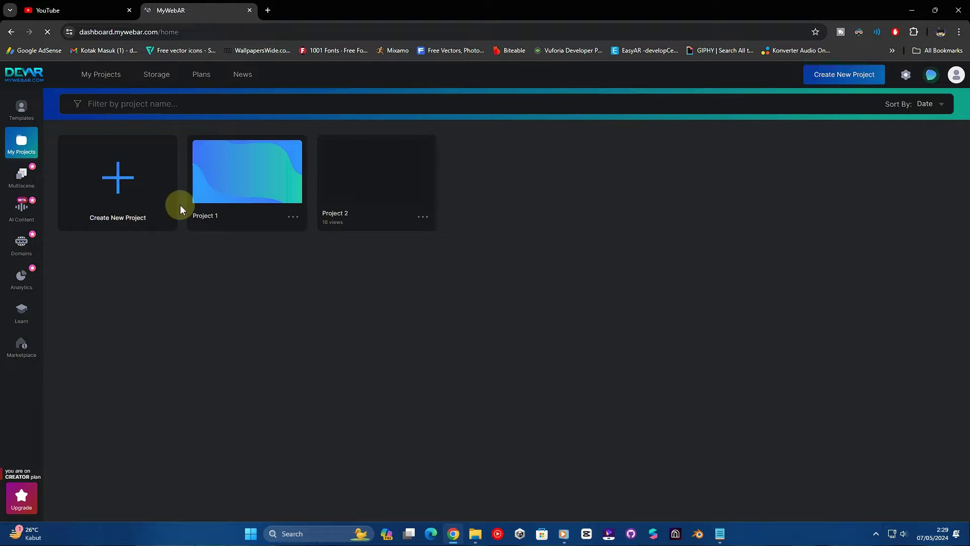
- Create a new project with the AR in the Real World experience type
click(118, 187)
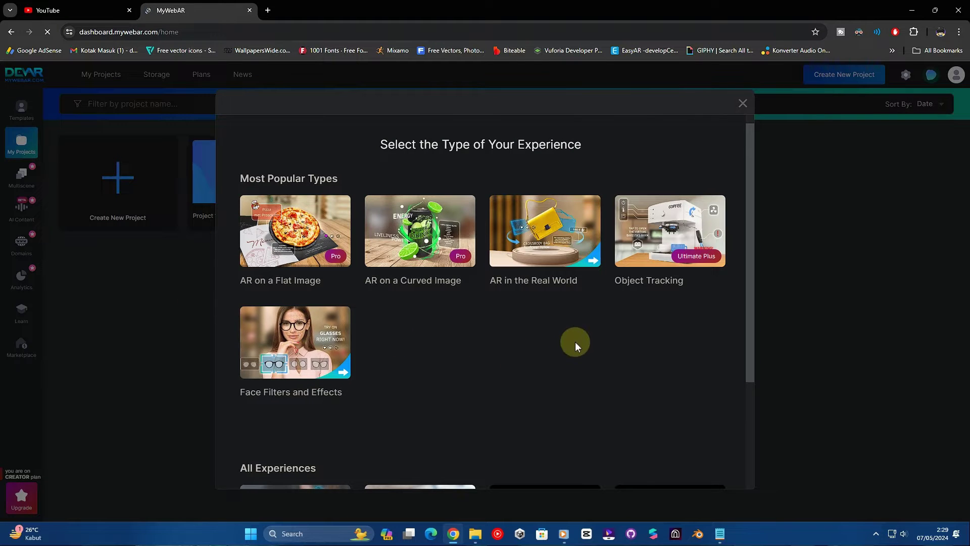
click(529, 233)
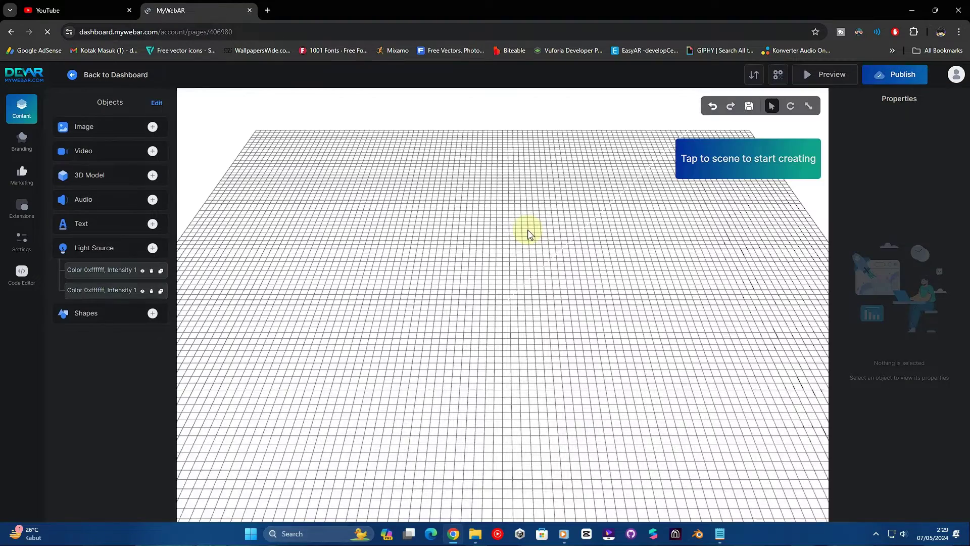
drag(516, 433, 511, 411)
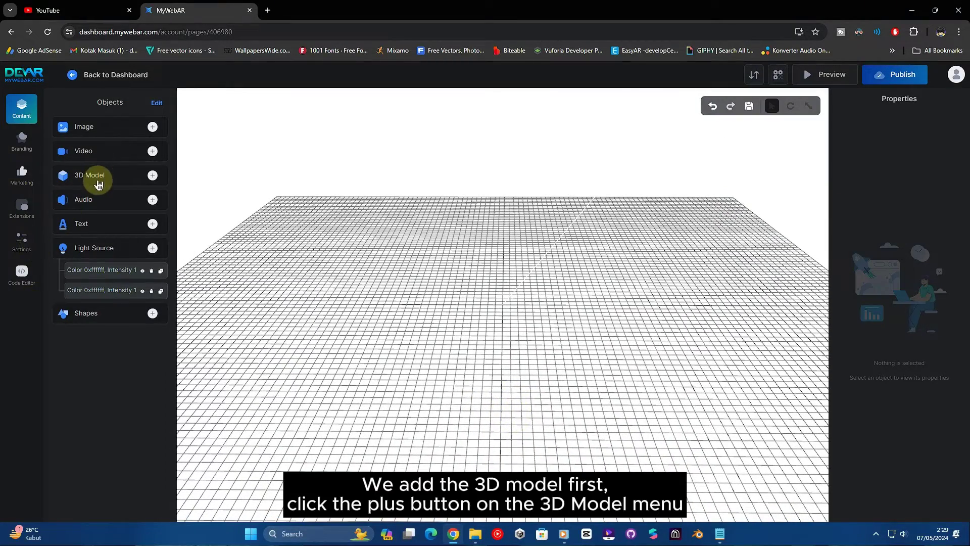
- Look through the Popular, Animals&Pets, Kids and Architecture categories of the 3D models library
click(152, 176)
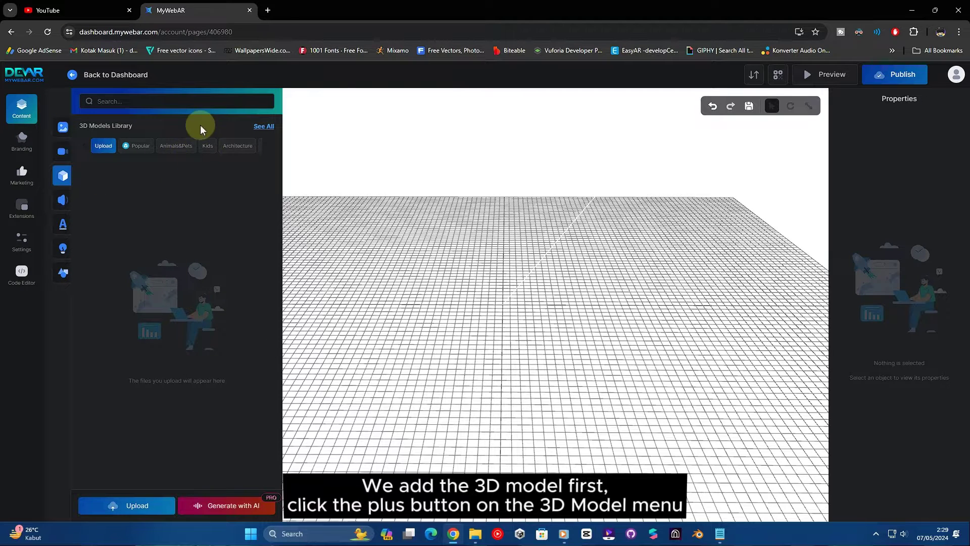
click(141, 150)
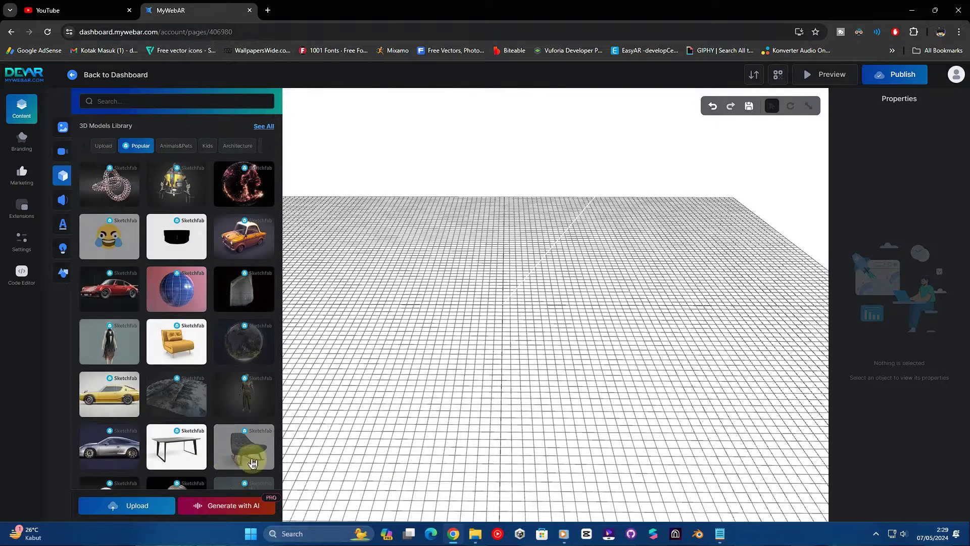
scroll(152, 318, down, 2)
scroll(151, 318, down, 4)
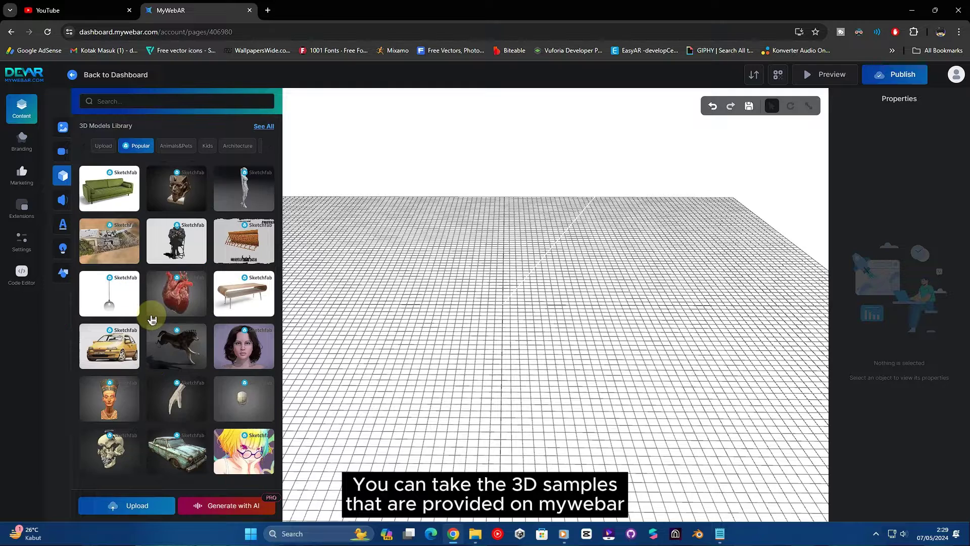
scroll(151, 318, down, 5)
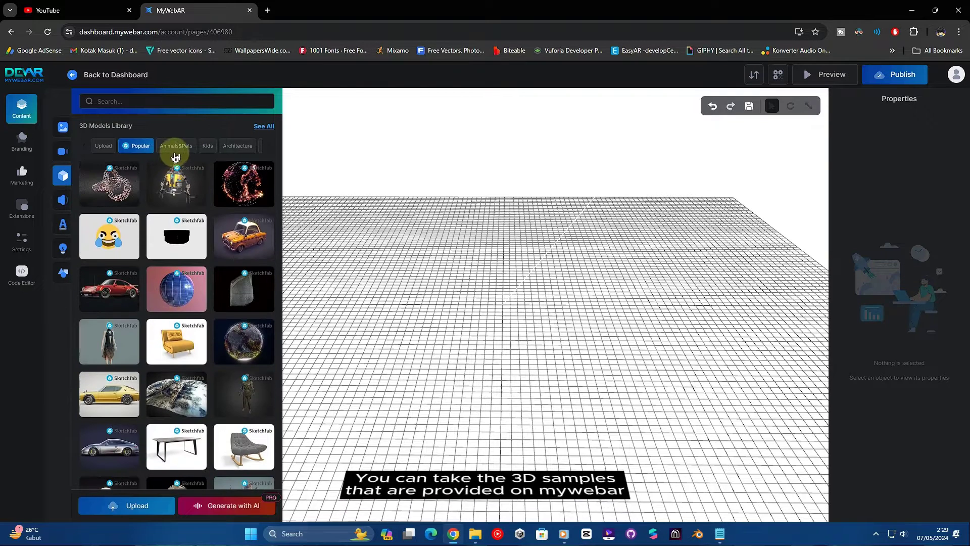
click(176, 146)
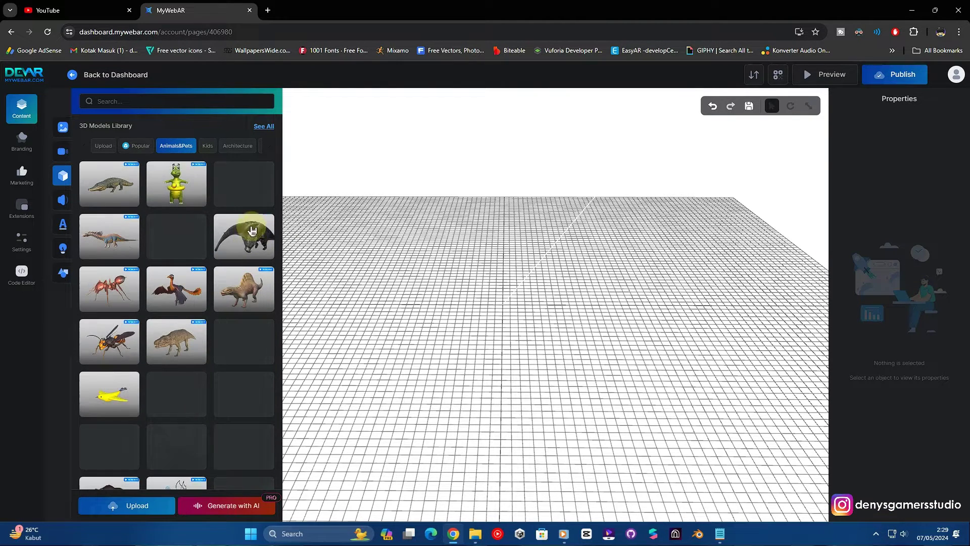
scroll(238, 313, down, 3)
scroll(233, 303, down, 5)
scroll(217, 213, up, 6)
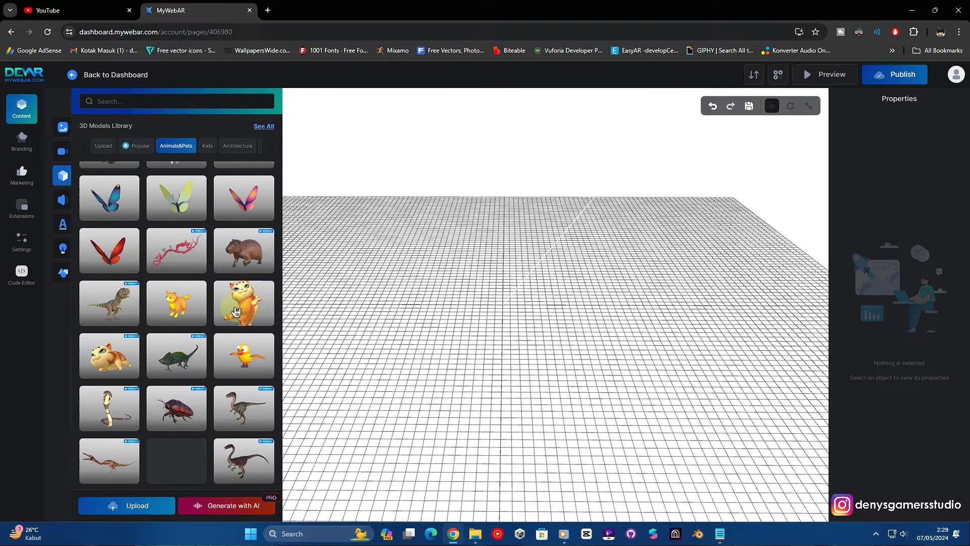
click(208, 145)
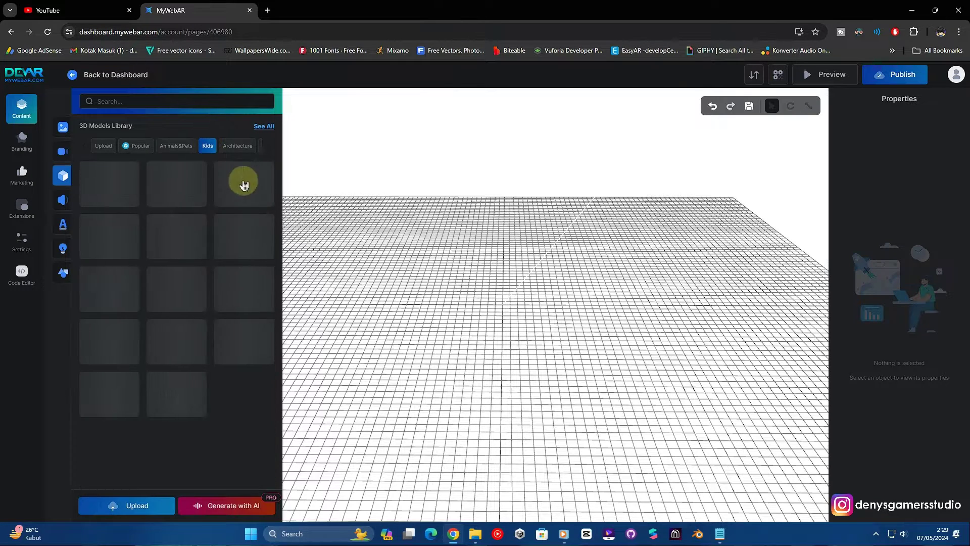
click(239, 147)
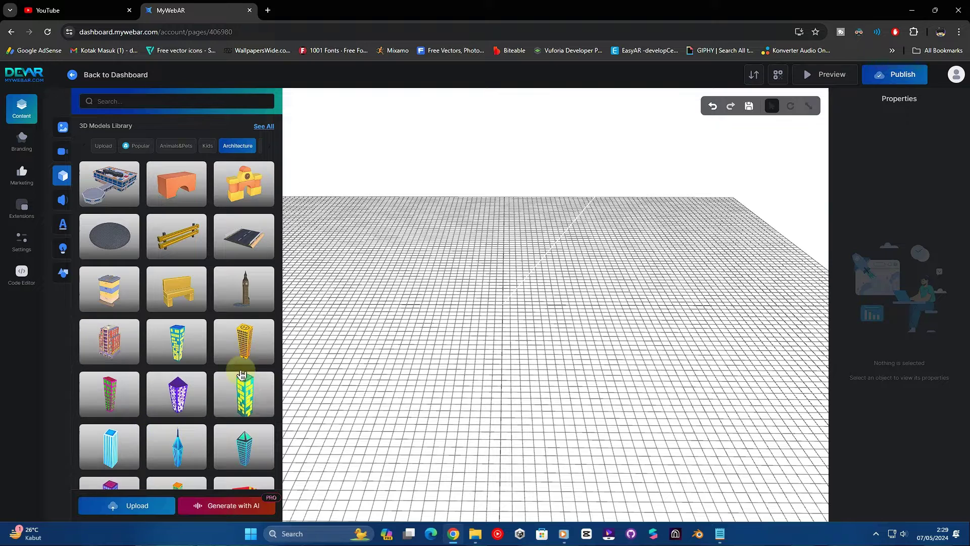
- Upload Badak Bercula.glb from the 3D Models folder of KawanAnimasiku Materi and add its original-size version to the scene
click(103, 146)
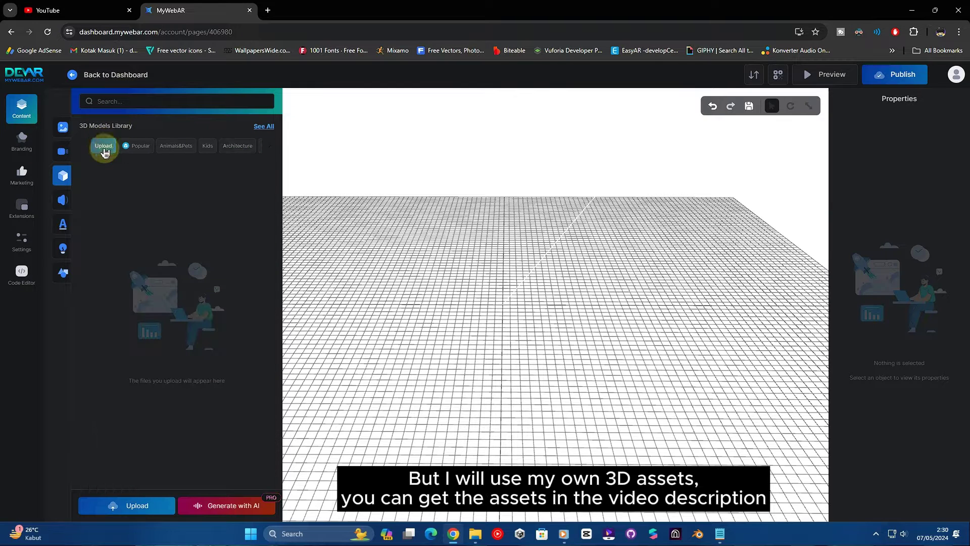
click(135, 505)
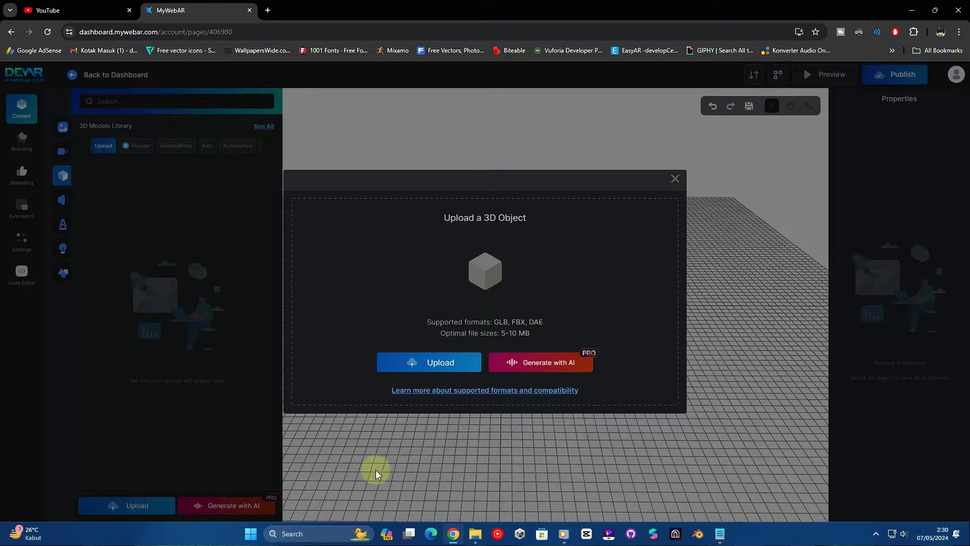
click(447, 368)
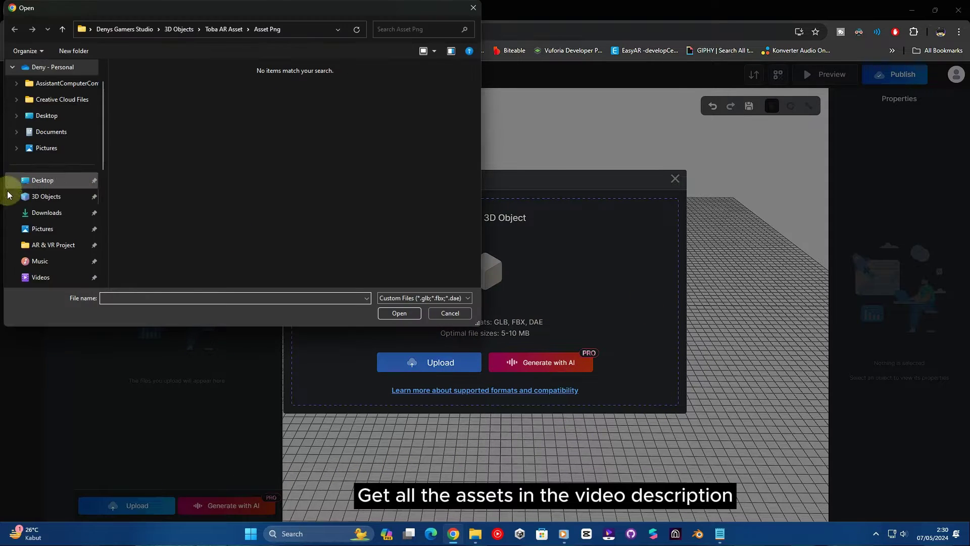
click(10, 196)
double_click(335, 104)
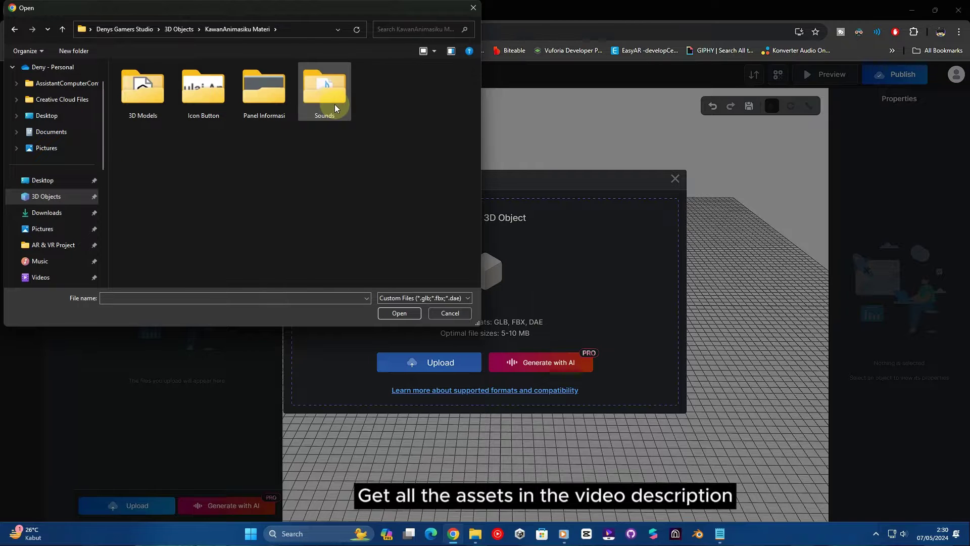
drag(282, 14, 535, 74)
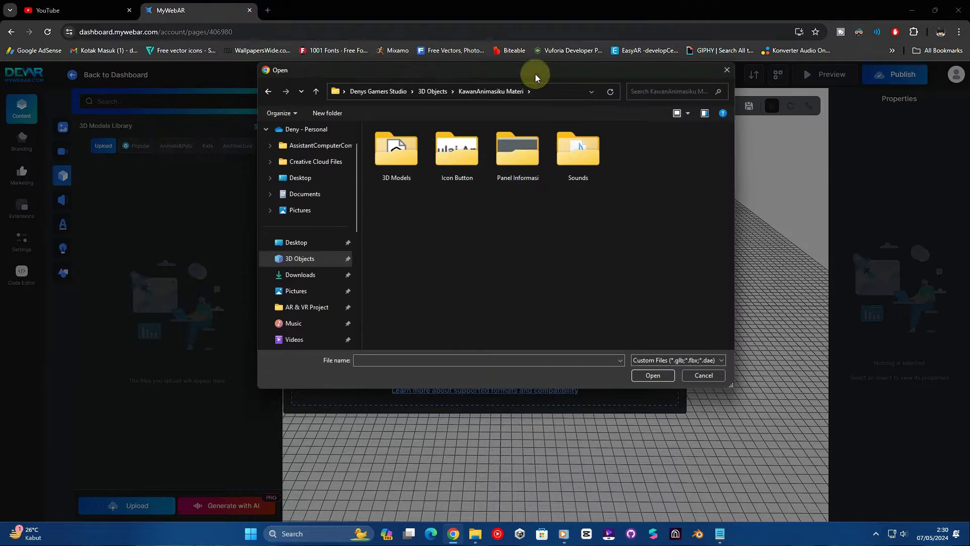
double_click(374, 160)
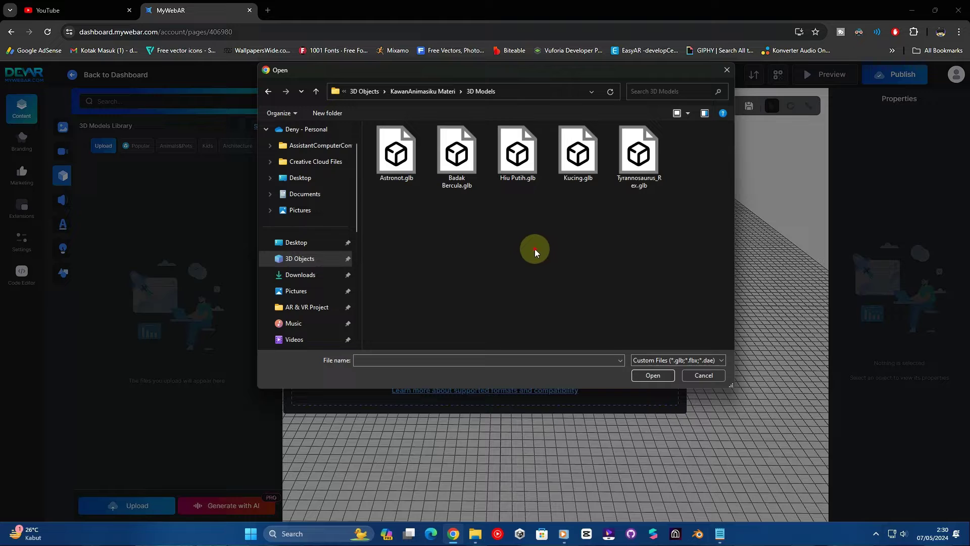
click(465, 171)
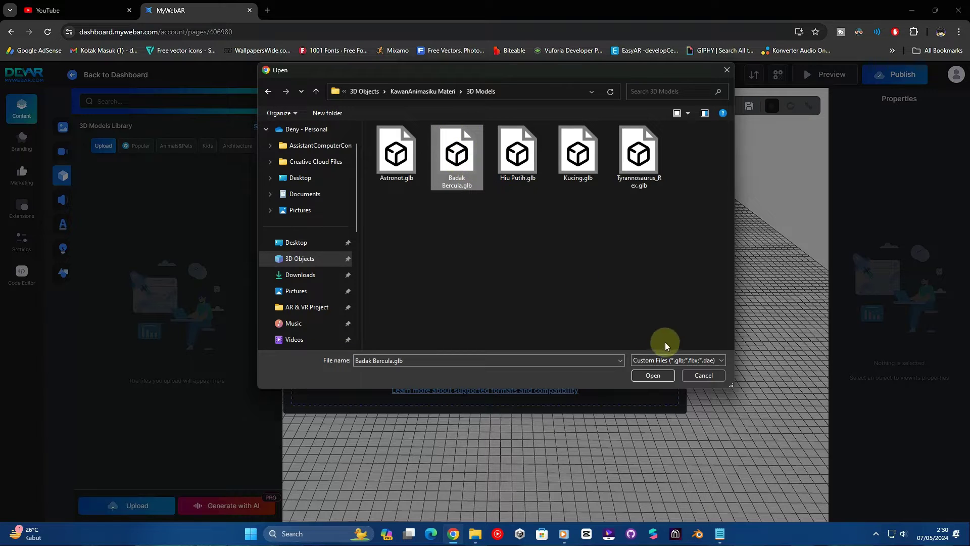
click(654, 377)
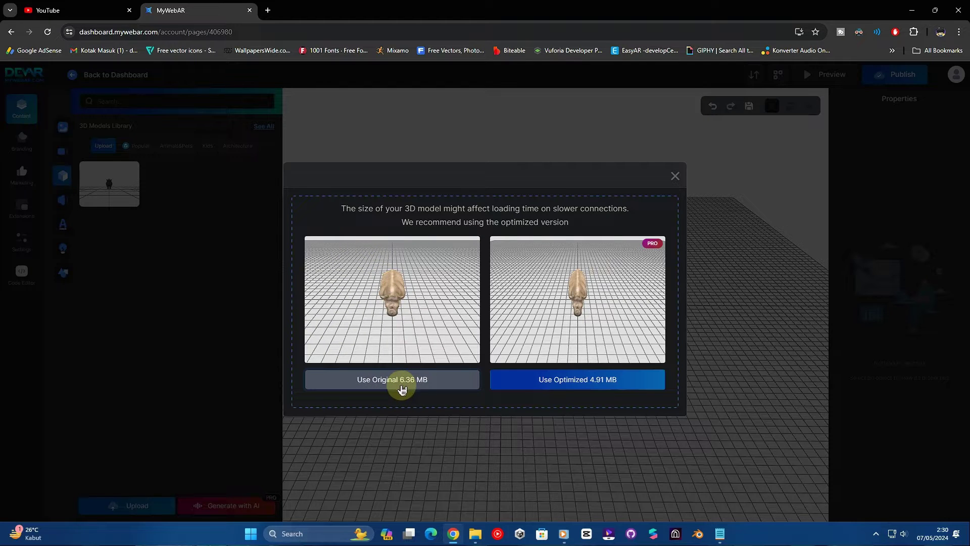
click(403, 387)
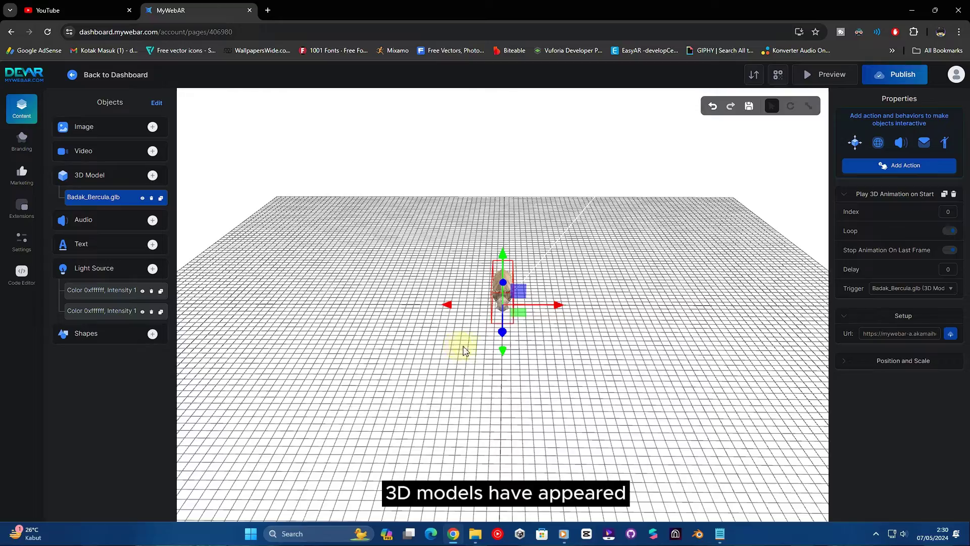
- Launch the project preview to check how large the rhino model looks in the room, and close it
scroll(505, 338, up, 5)
drag(591, 409, 538, 418)
scroll(538, 418, down, 4)
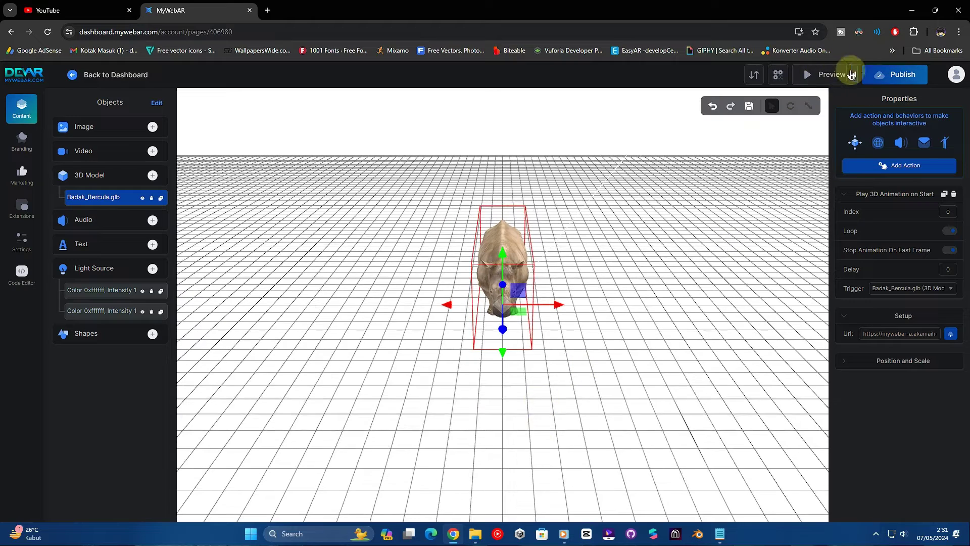
click(851, 74)
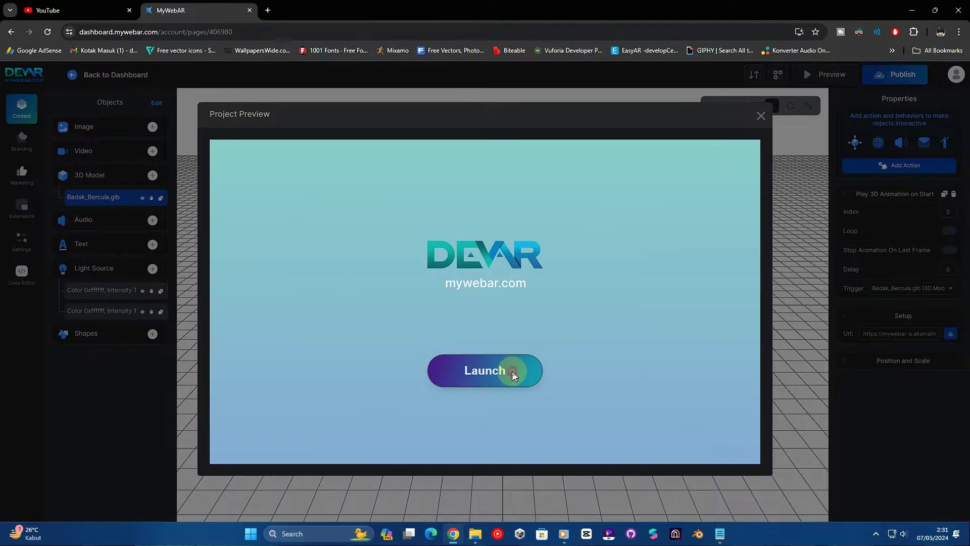
click(511, 371)
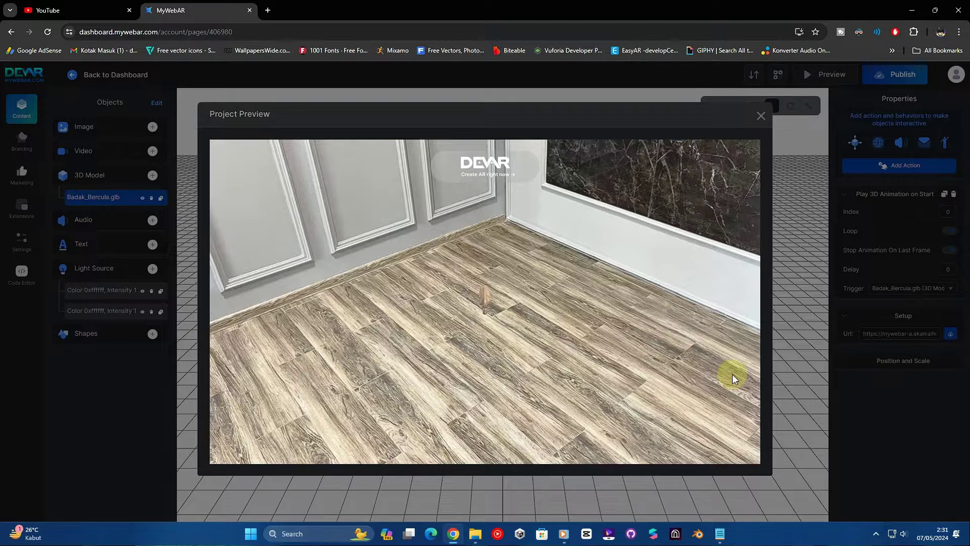
click(759, 118)
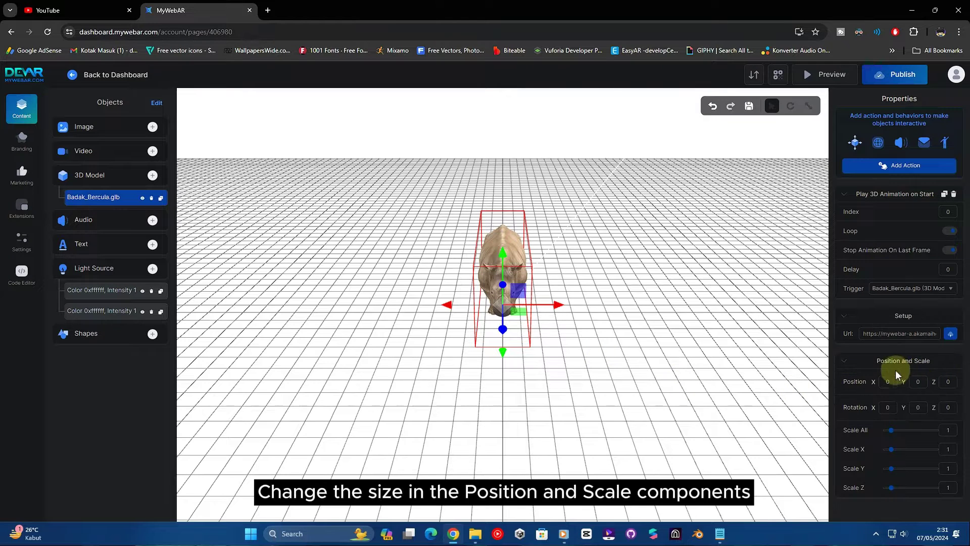
- Set the rhino model's overall scale to 3
double_click(955, 432)
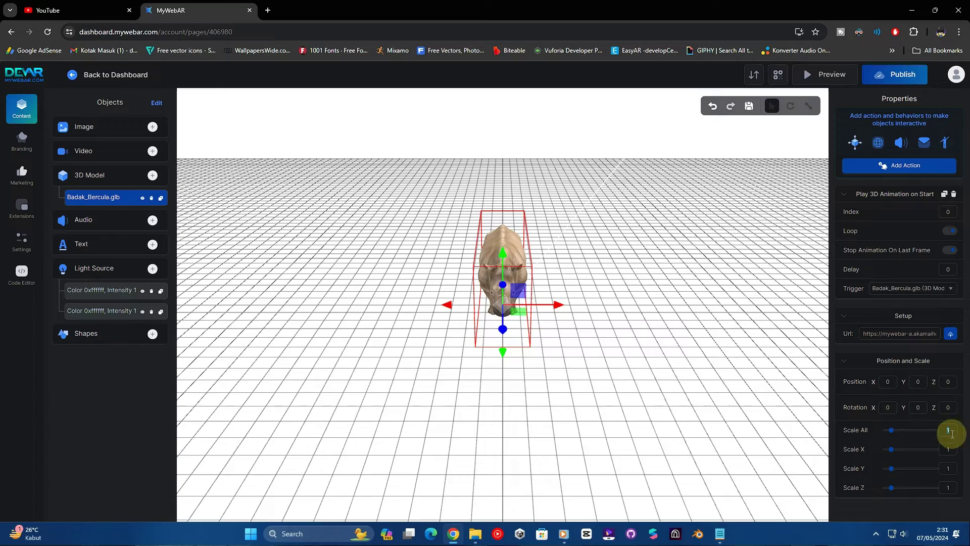
text(3)
scroll(535, 412, down, 3)
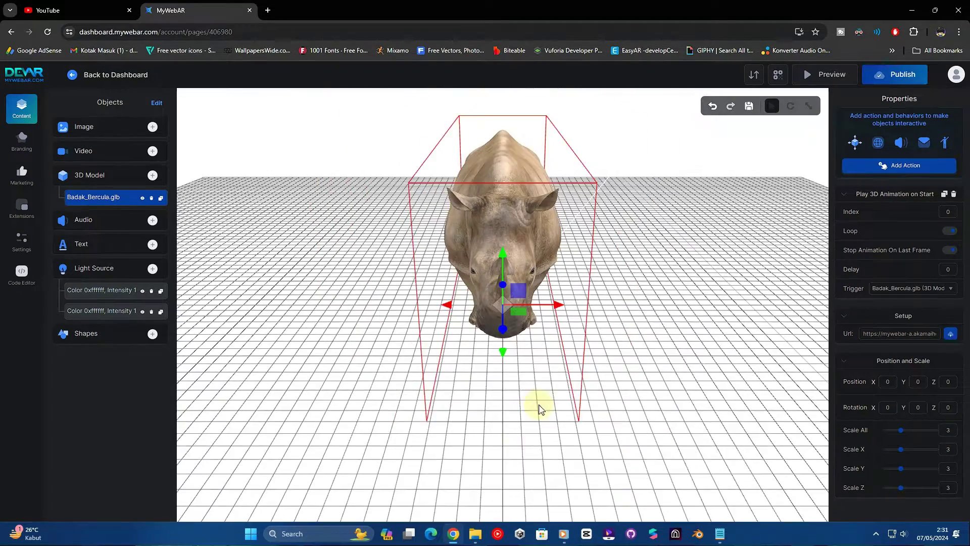
scroll(536, 391, up, 2)
drag(516, 394, 422, 439)
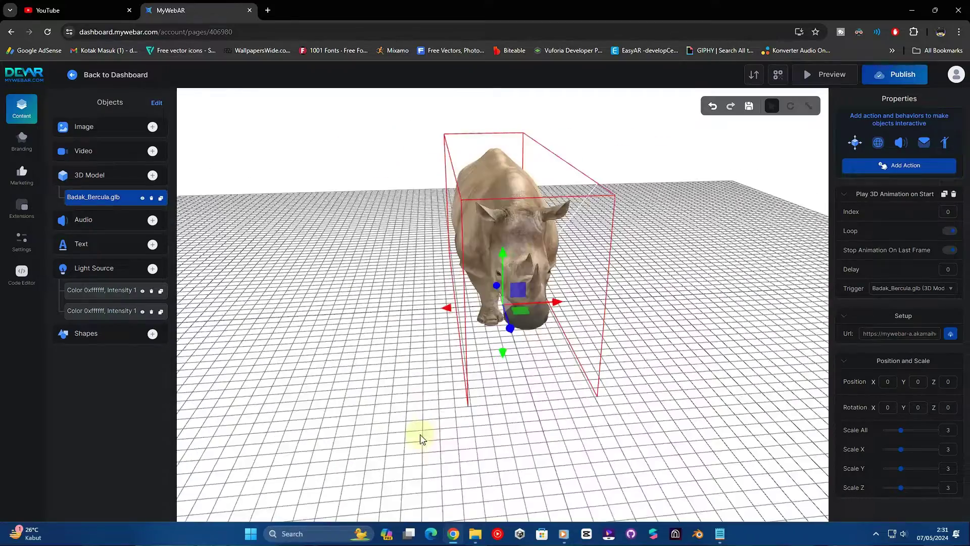
- Preview the project again to check the enlarged rhino in the room, and close the preview
click(835, 75)
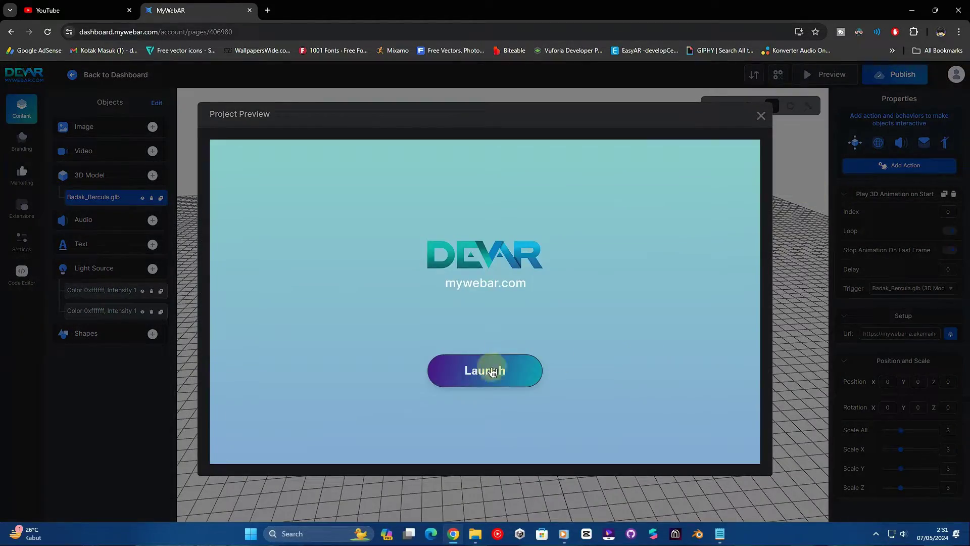
click(493, 371)
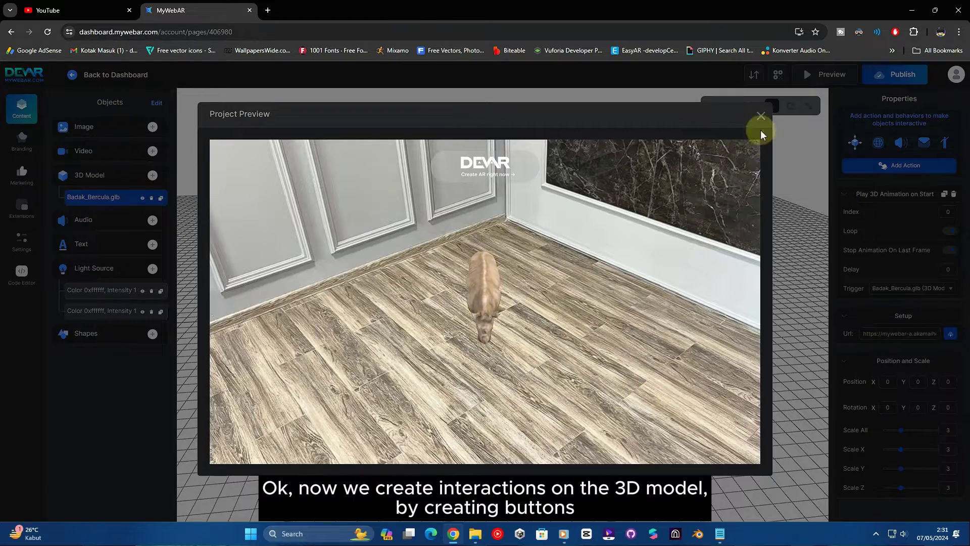
click(761, 115)
- Upload all four button PNGs from the Icon Button folder of KawanAnimasiku Materi to the project's image library, and close the library
drag(583, 360, 513, 407)
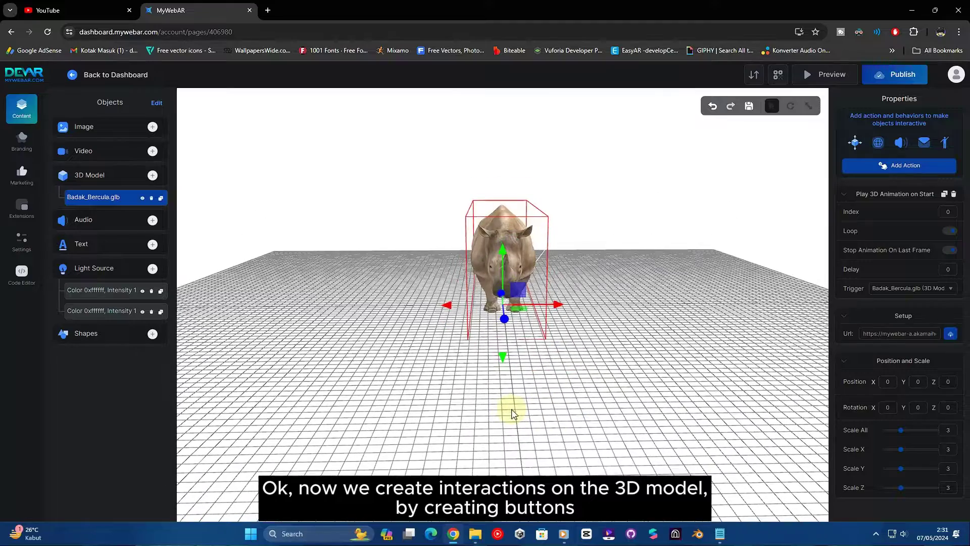
click(152, 126)
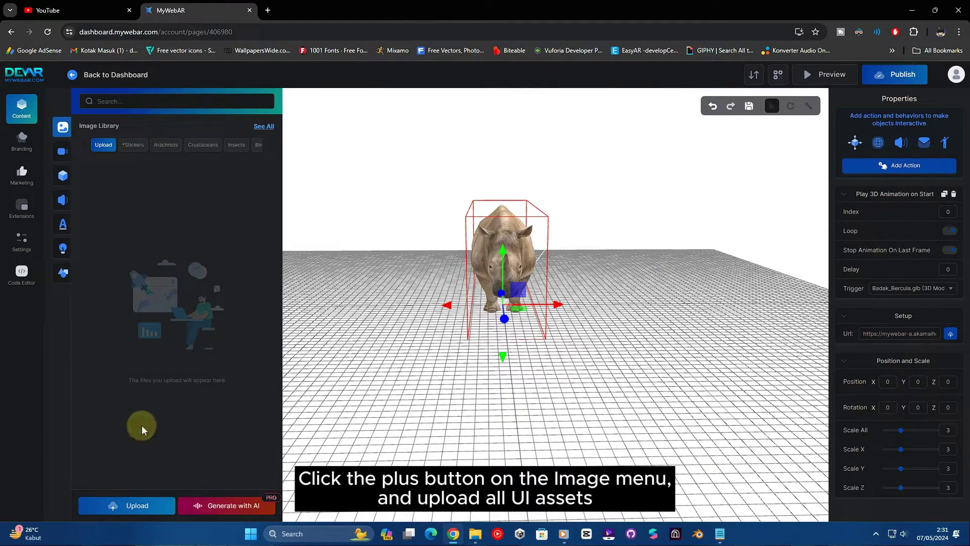
click(133, 145)
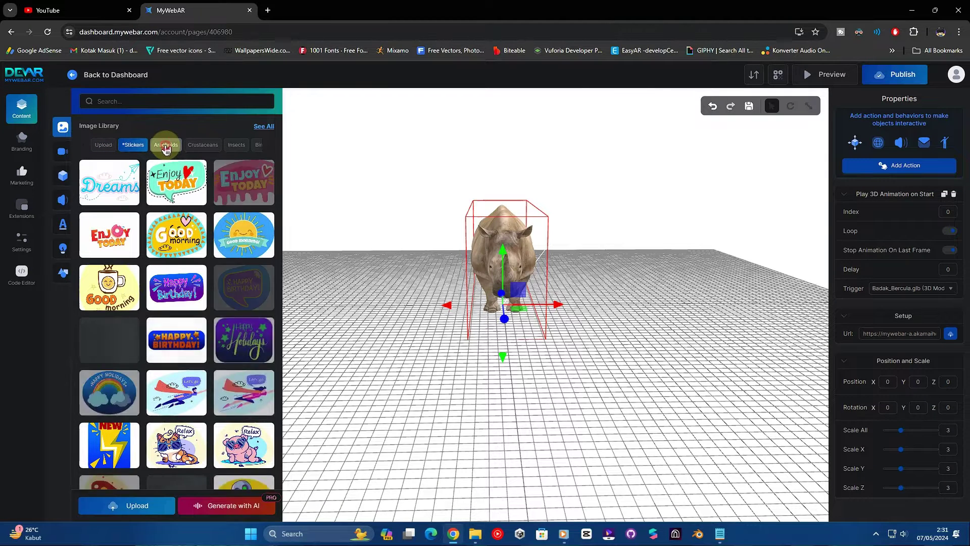
click(166, 146)
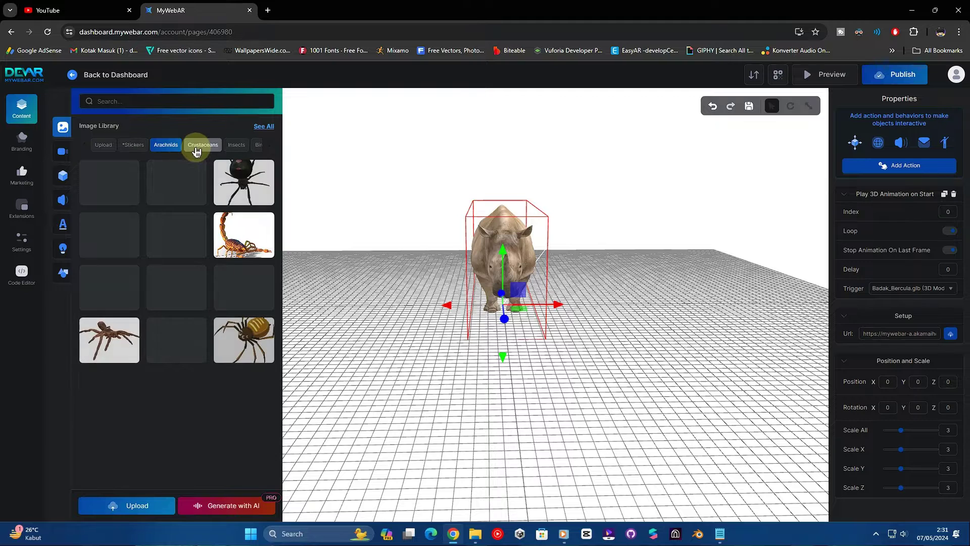
click(102, 146)
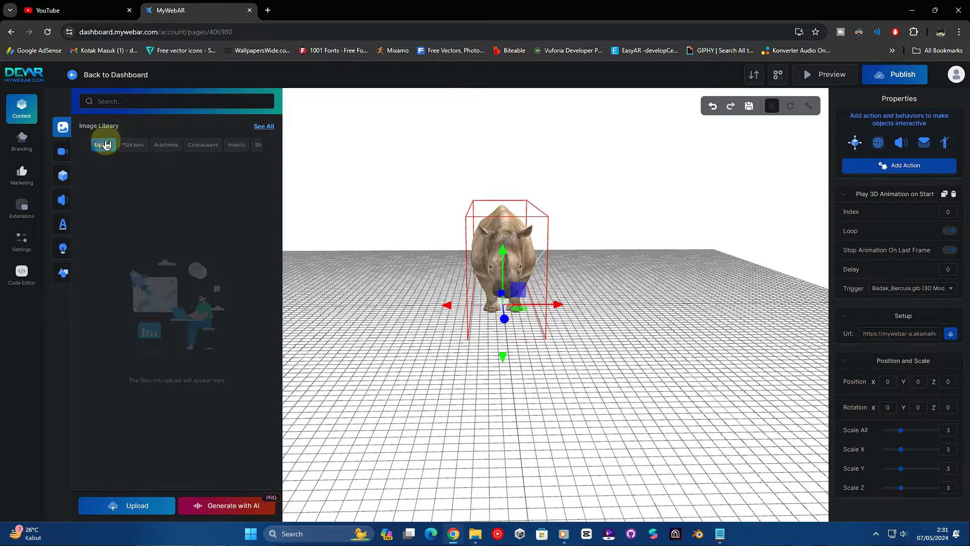
click(143, 505)
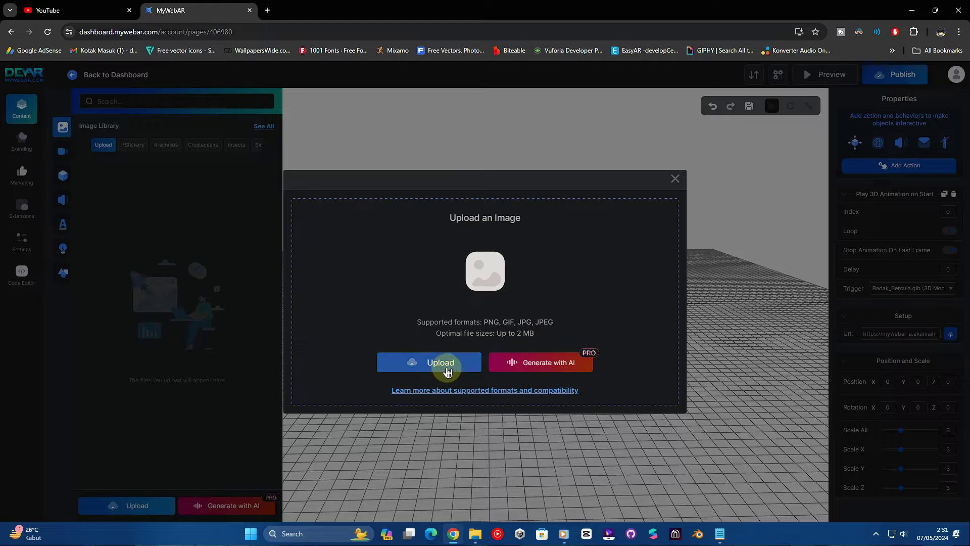
click(473, 536)
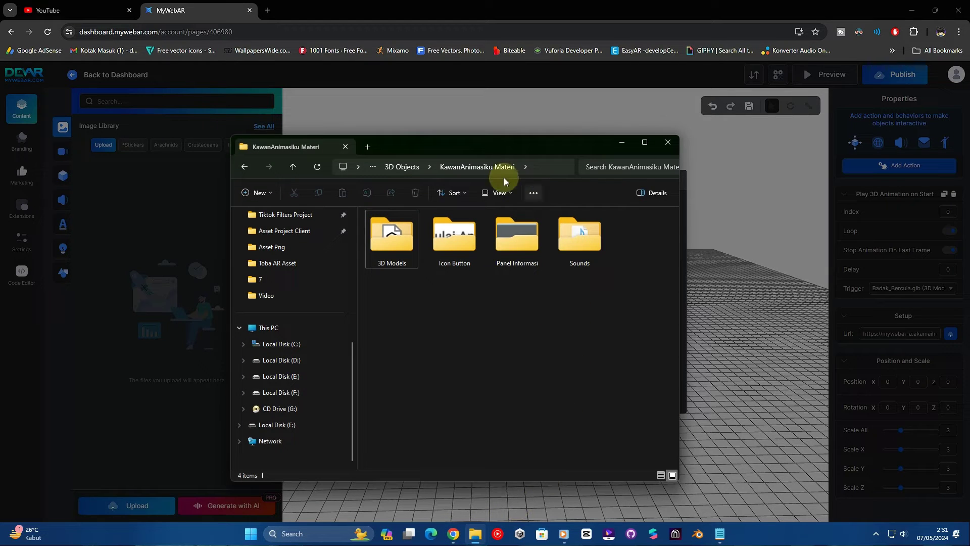
drag(488, 144, 759, 151)
double_click(724, 263)
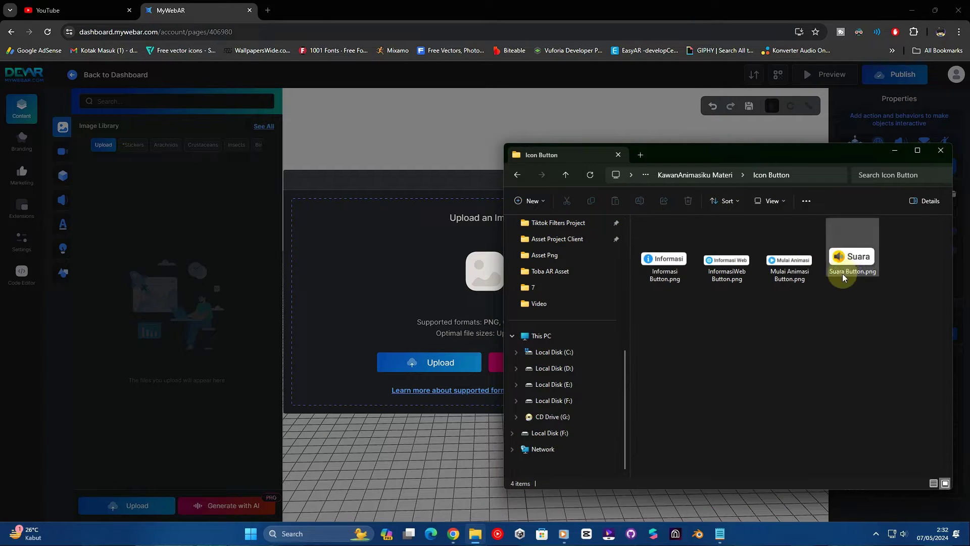
drag(882, 320, 602, 247)
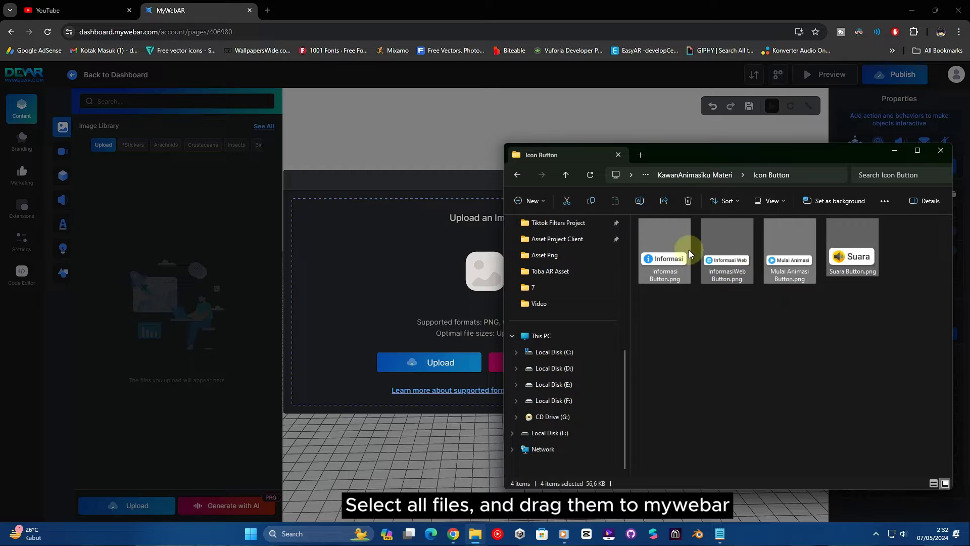
drag(674, 268, 394, 293)
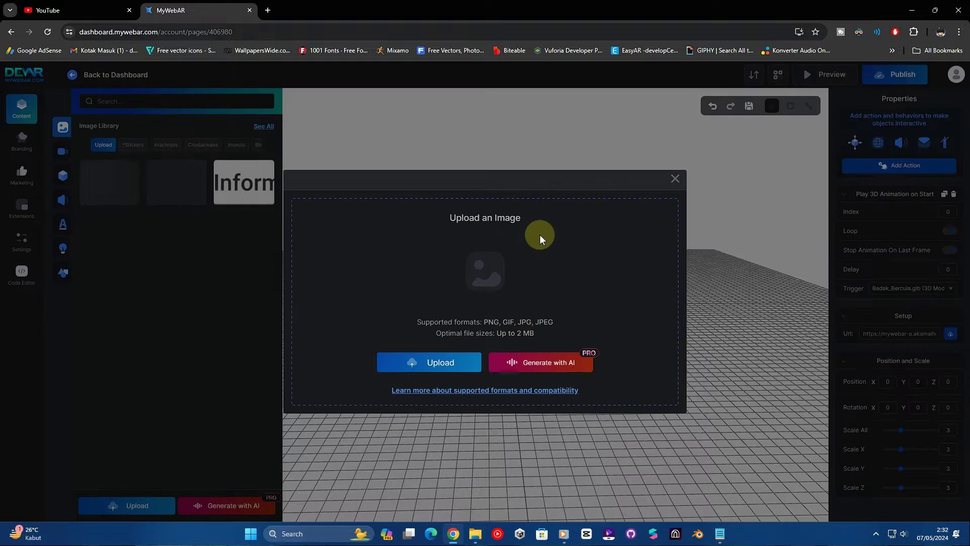
click(675, 180)
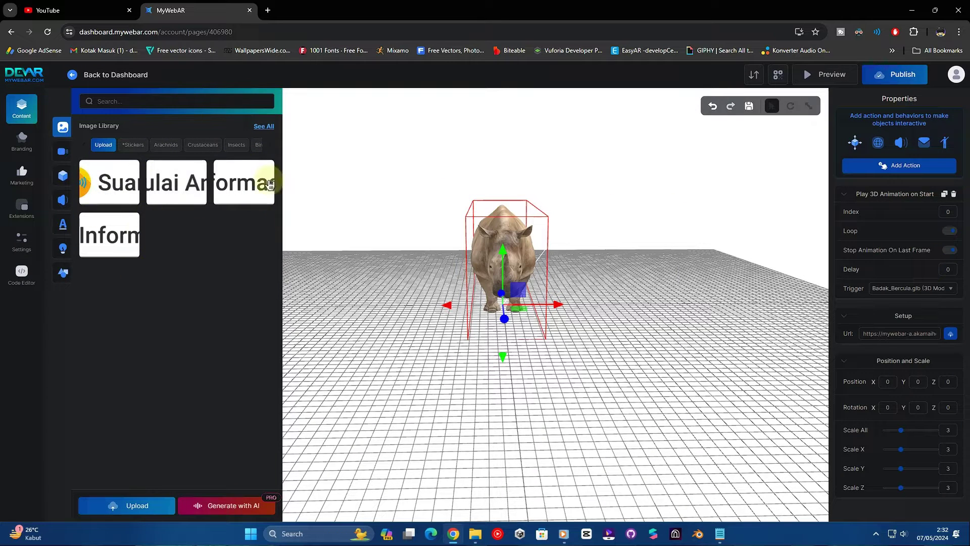
click(54, 313)
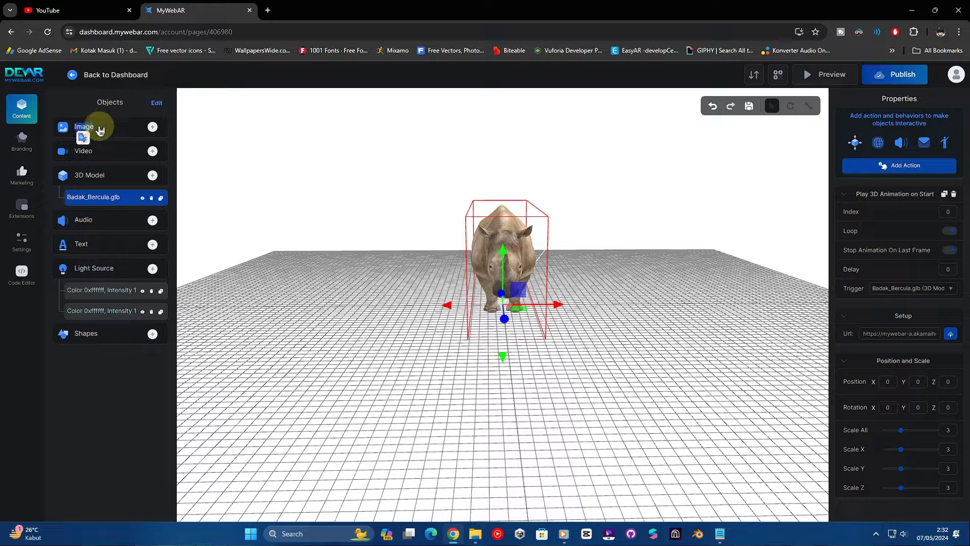
- Add the uploaded Mulai Animasi button image to the scene and set its X rotation to 0
click(152, 127)
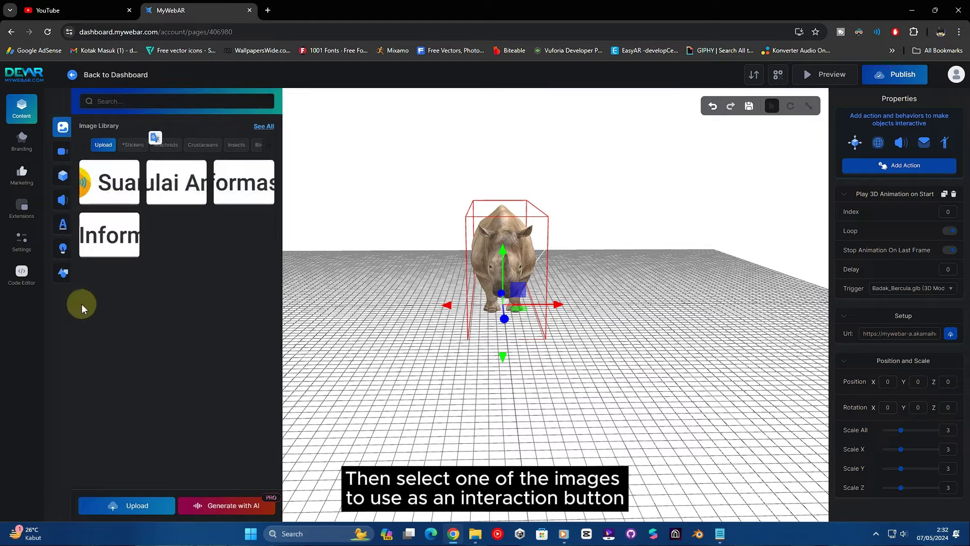
click(187, 186)
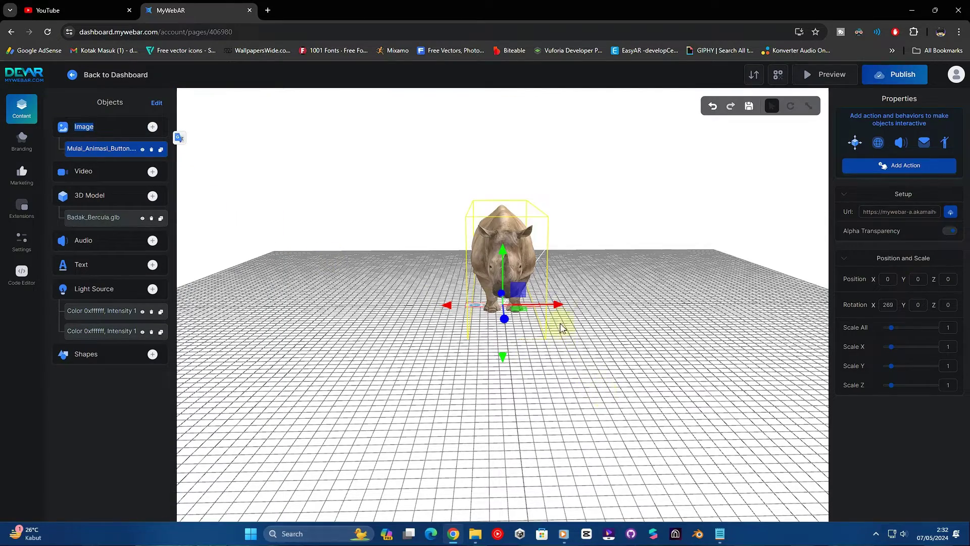
scroll(562, 327, down, 5)
scroll(577, 328, up, 10)
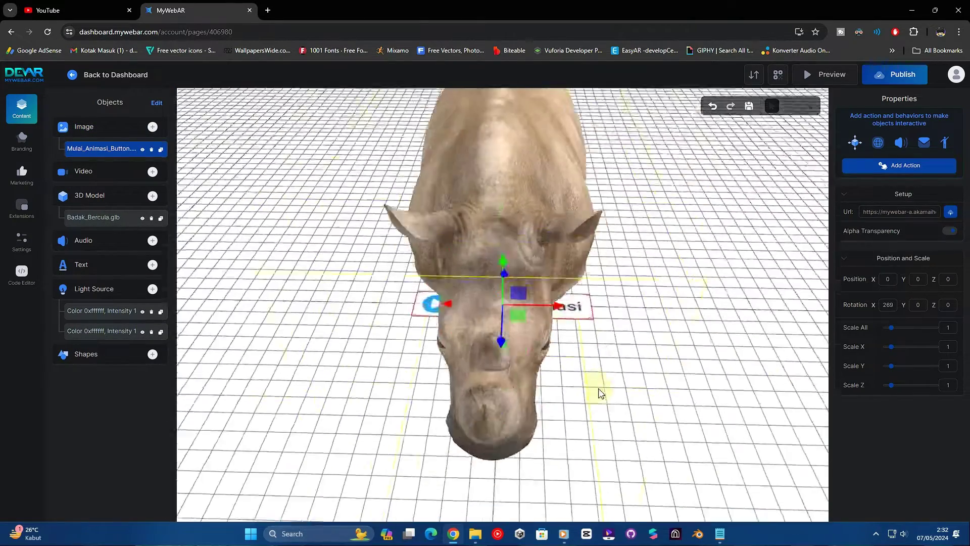
drag(601, 393, 678, 377)
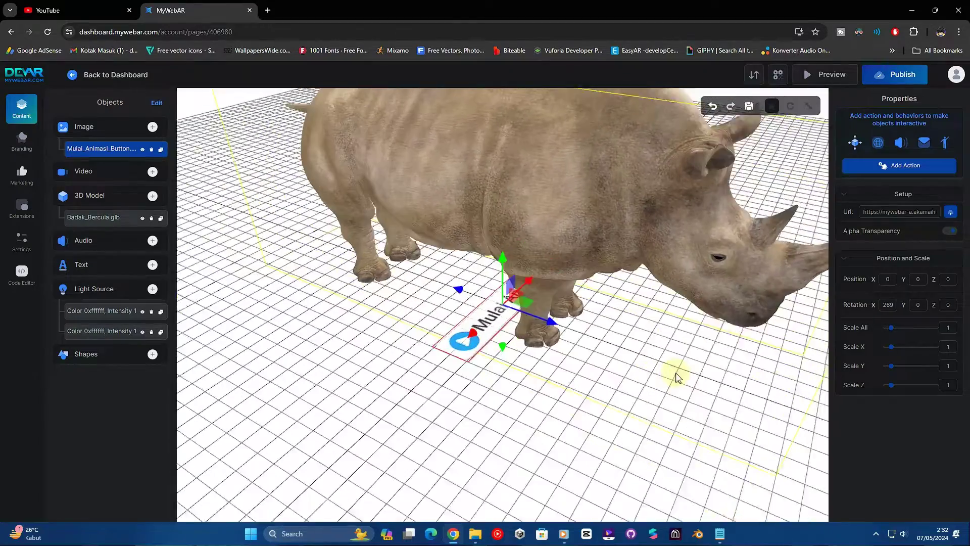
double_click(890, 305)
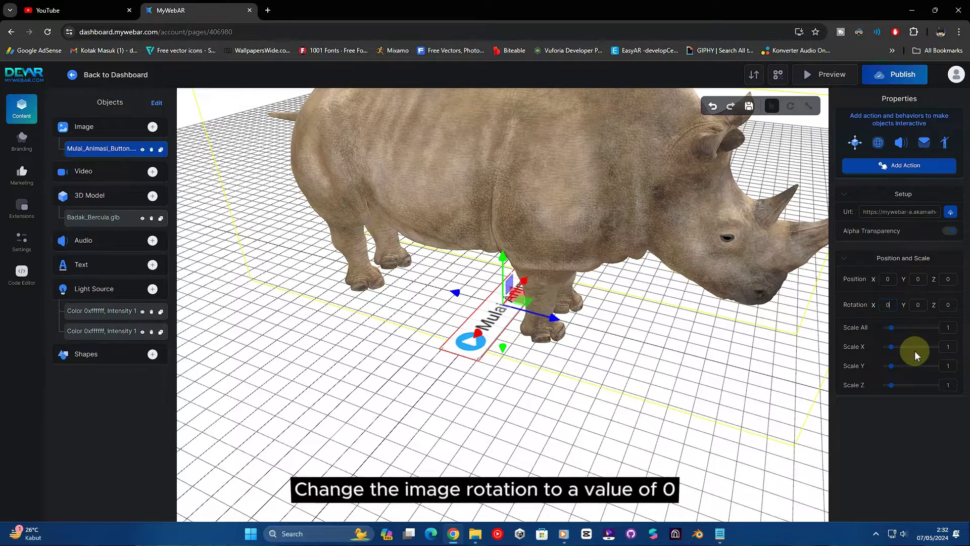
text(0)
- Move the Mulai Animasi button beside the rhino's head, to about X -1.2 and Y 1.05
drag(586, 412, 584, 450)
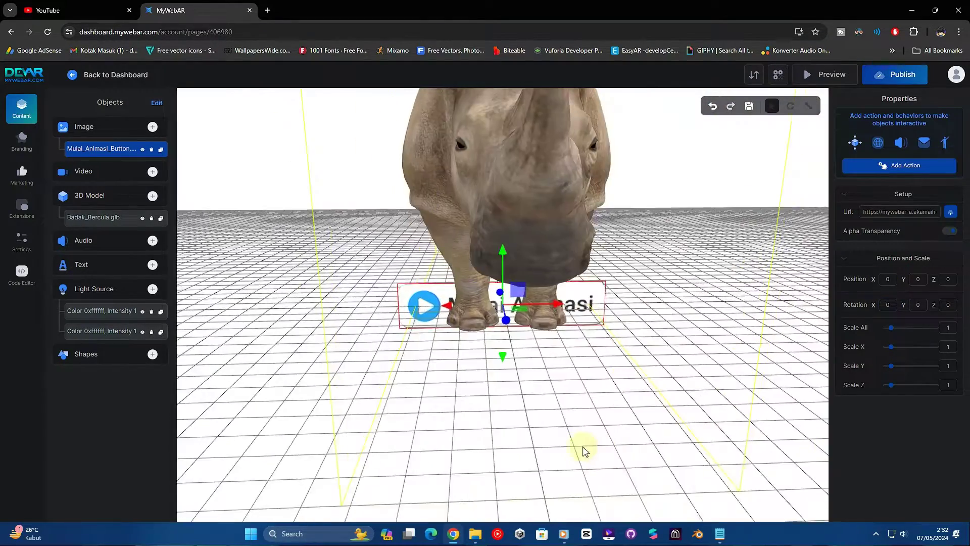
scroll(584, 450, down, 10)
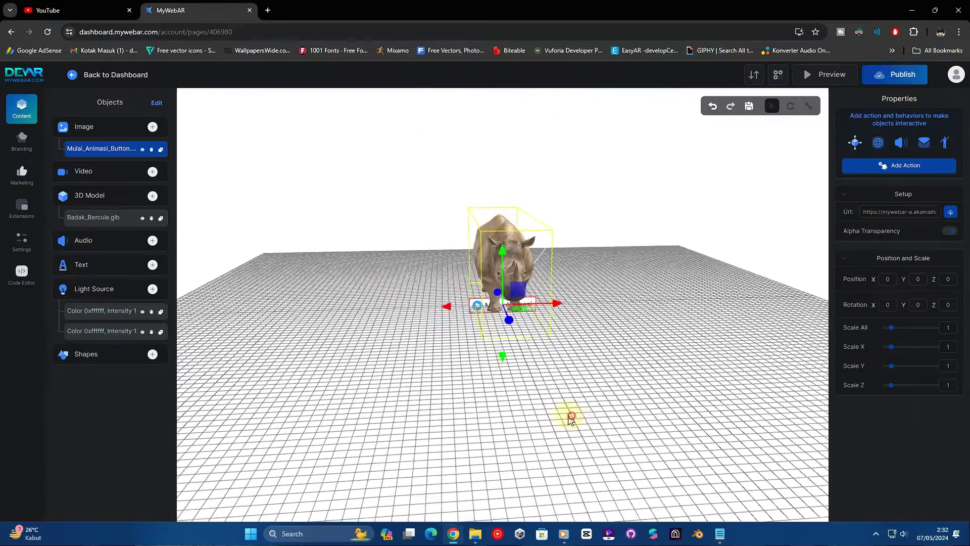
drag(572, 310, 482, 313)
drag(419, 282, 431, 188)
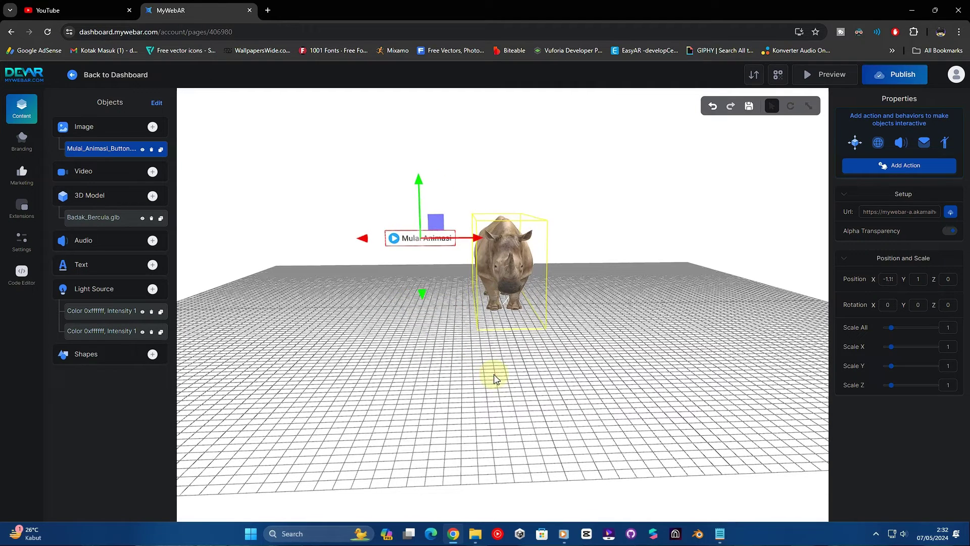
drag(413, 188, 419, 179)
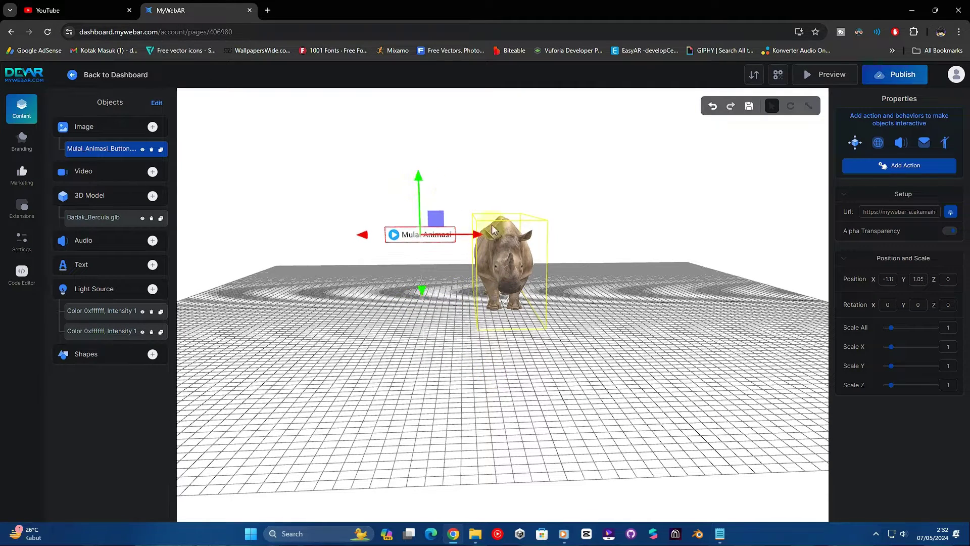
drag(481, 240, 470, 233)
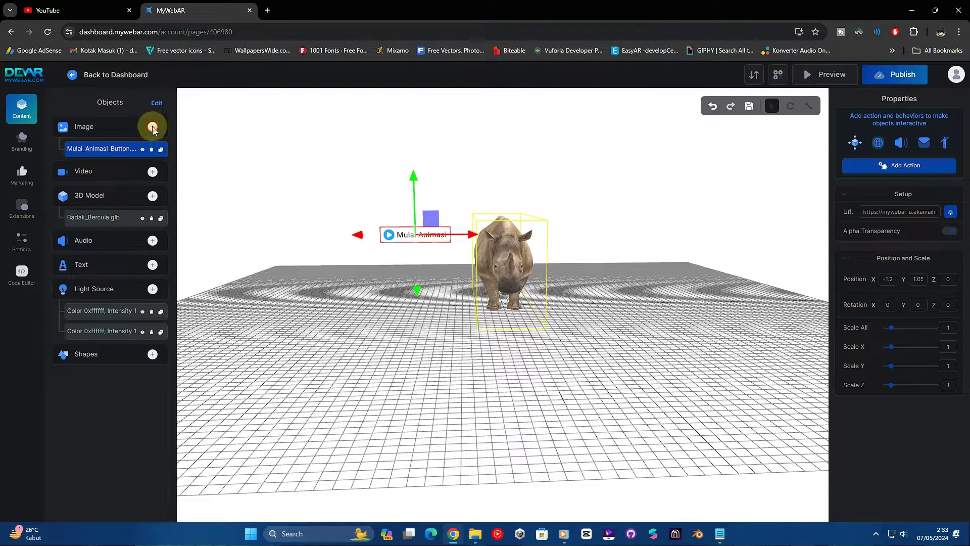
- Add the uploaded Informasi button image to the scene and set its X rotation to 0
click(152, 127)
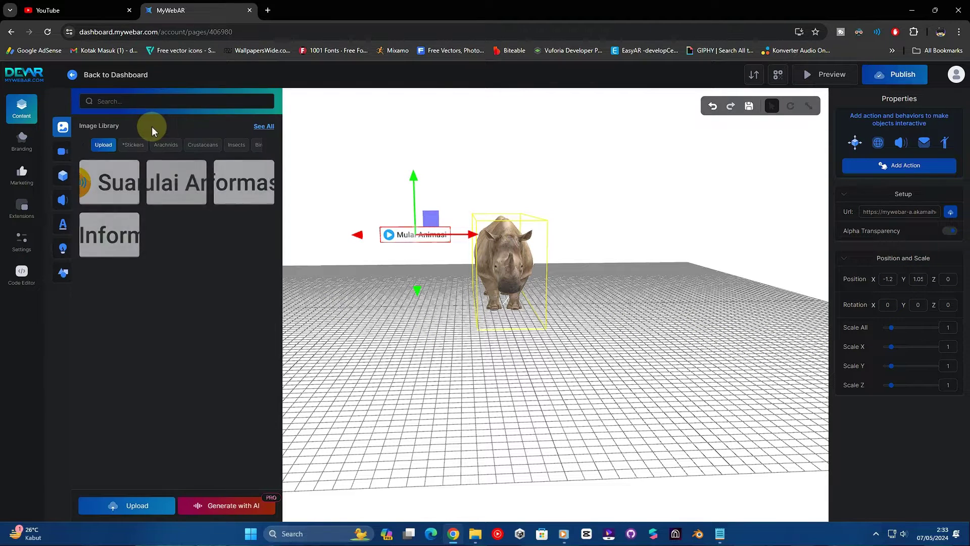
click(121, 235)
double_click(890, 305)
text(0)
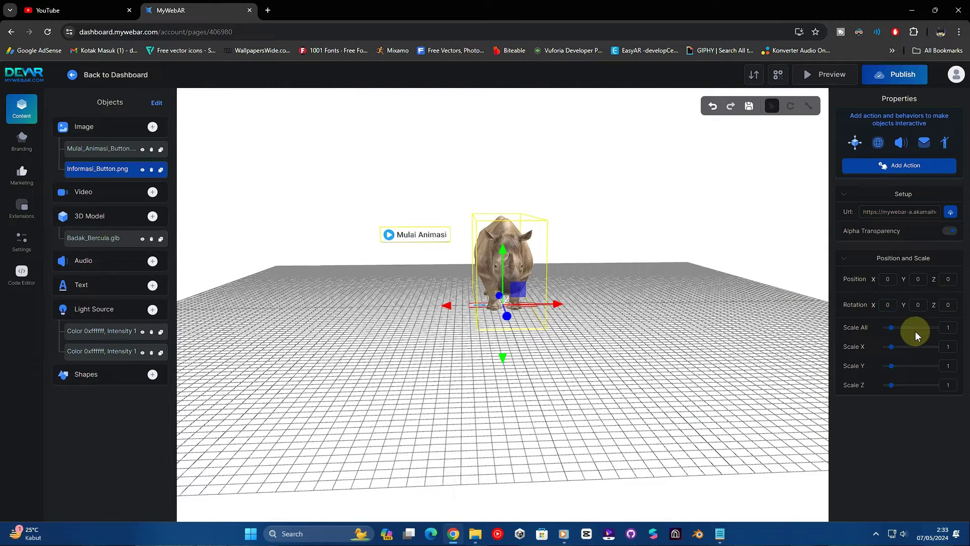
- Move the Informasi button directly below the Mulai Animasi button, to about X -1.2 and Y 0.74
drag(503, 356, 503, 318)
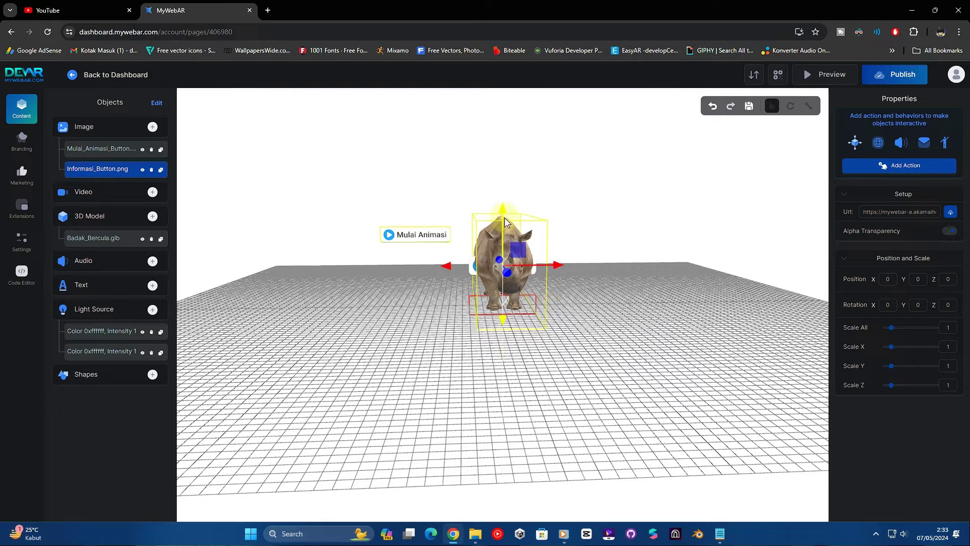
drag(549, 266, 397, 269)
scroll(389, 198, up, 4)
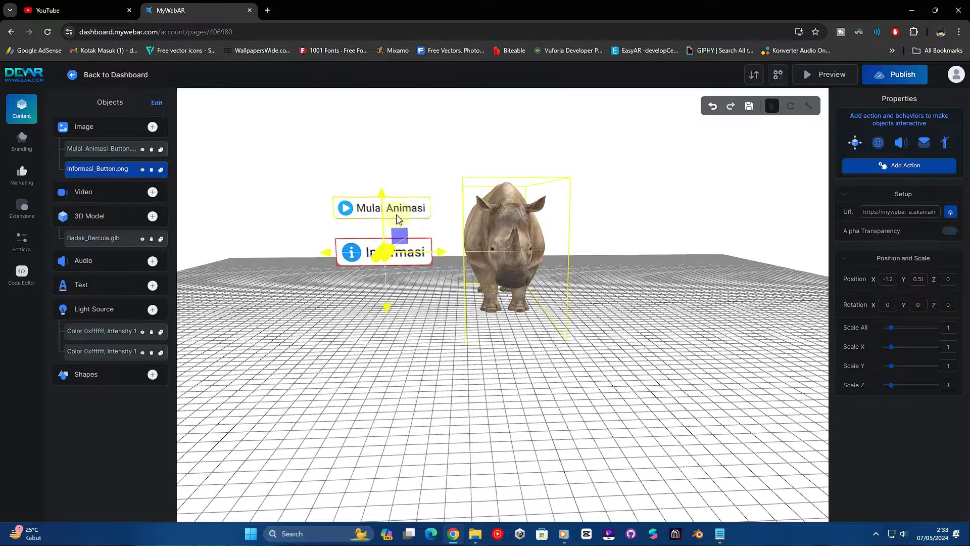
drag(389, 198, 384, 182)
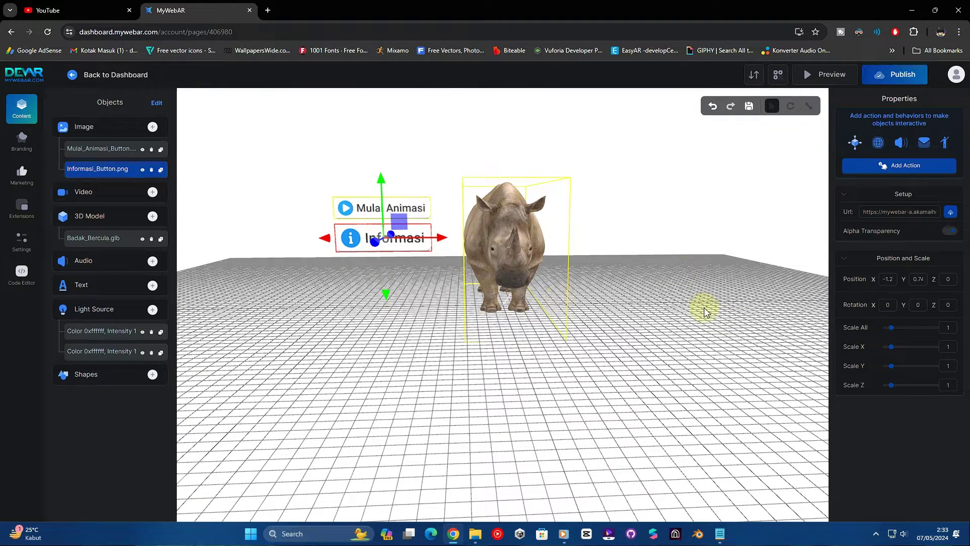
- Add the Informasi Web button image with X rotation 0 and place it below the Informasi button, at about X -1.2 and Y 0.4
click(153, 127)
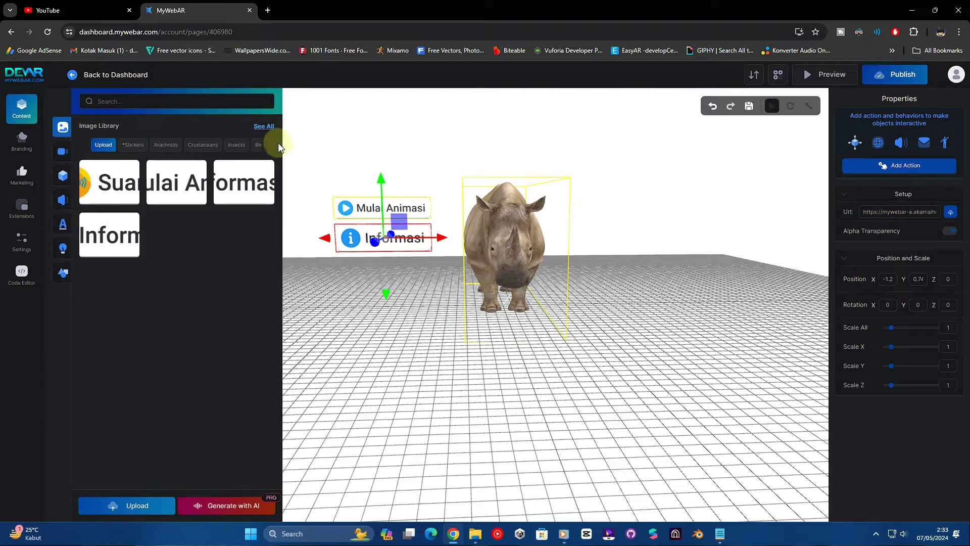
click(247, 184)
drag(909, 302, 903, 317)
text(0)
drag(506, 262, 440, 264)
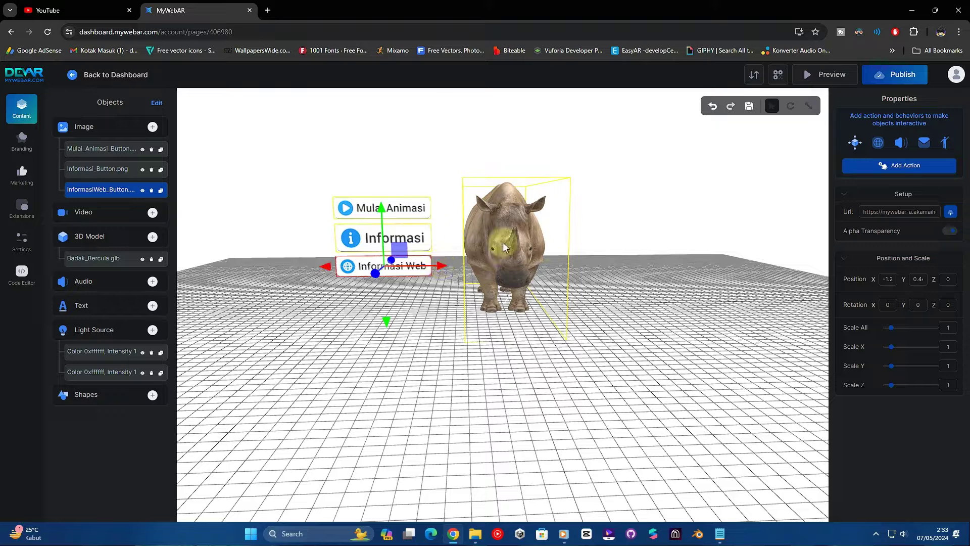
drag(382, 211, 389, 219)
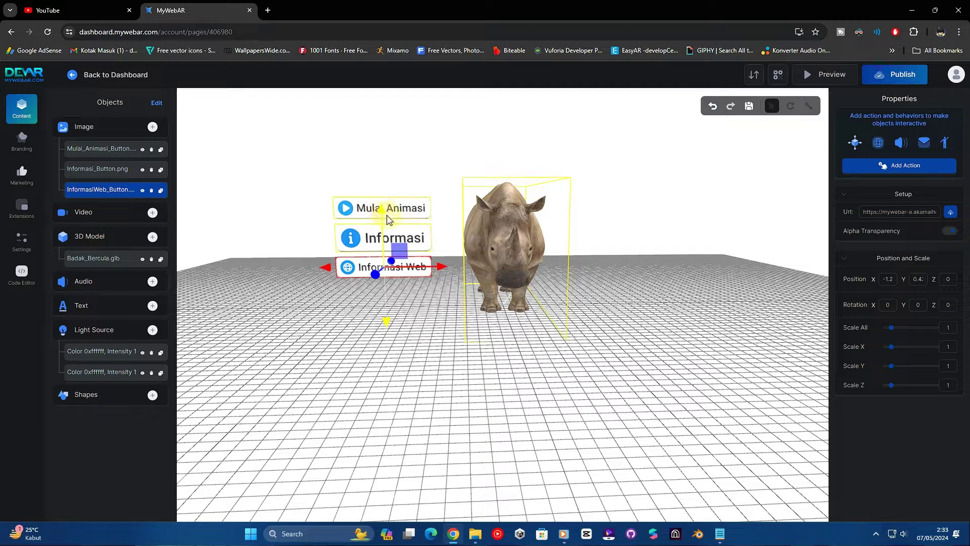
- Add the Suara button image with X rotation 0 and place it below the Informasi Web button, at about X -1.2 and Y 0.21
click(154, 124)
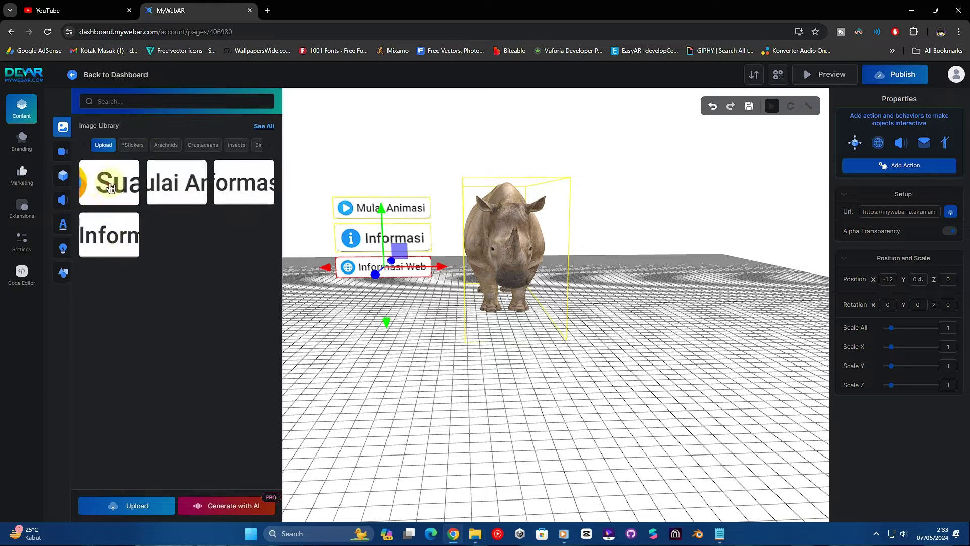
click(126, 193)
click(886, 302)
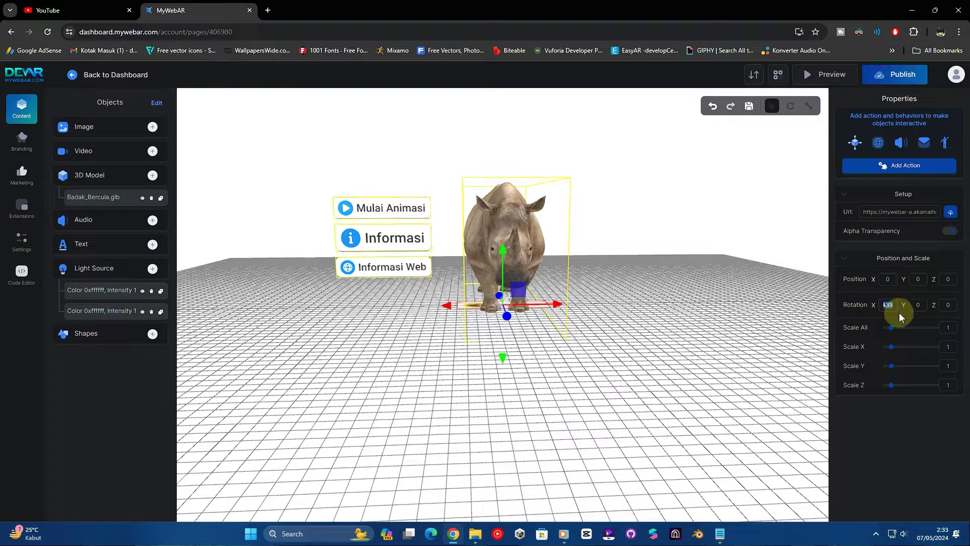
drag(513, 302, 442, 299)
drag(383, 253, 384, 237)
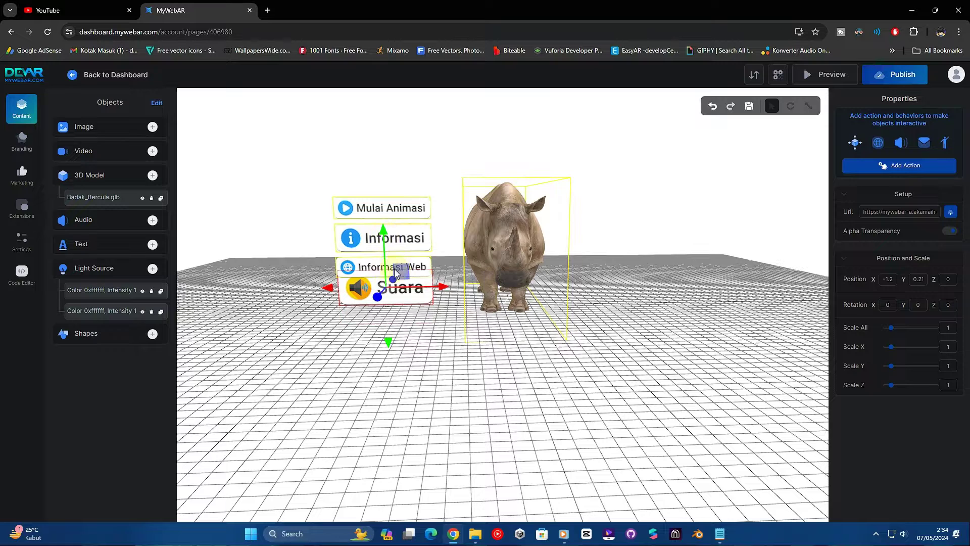
- Raise the Informasi Web, Informasi and Mulai Animasi buttons to space the column evenly above Suara, with Mulai Animasi at about Y 1.15
click(97, 127)
click(111, 189)
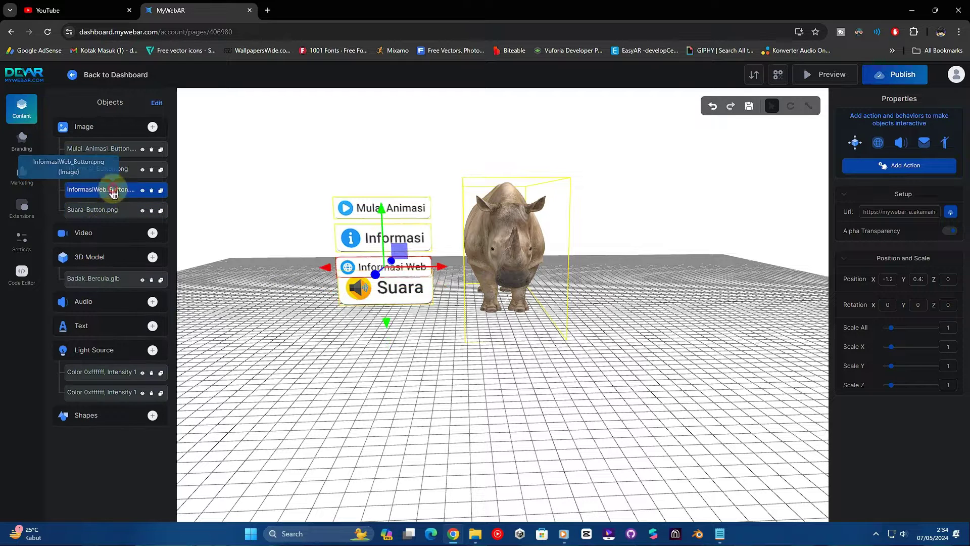
drag(395, 223, 385, 146)
click(99, 168)
click(133, 149)
drag(283, 351, 423, 401)
scroll(431, 383, down, 10)
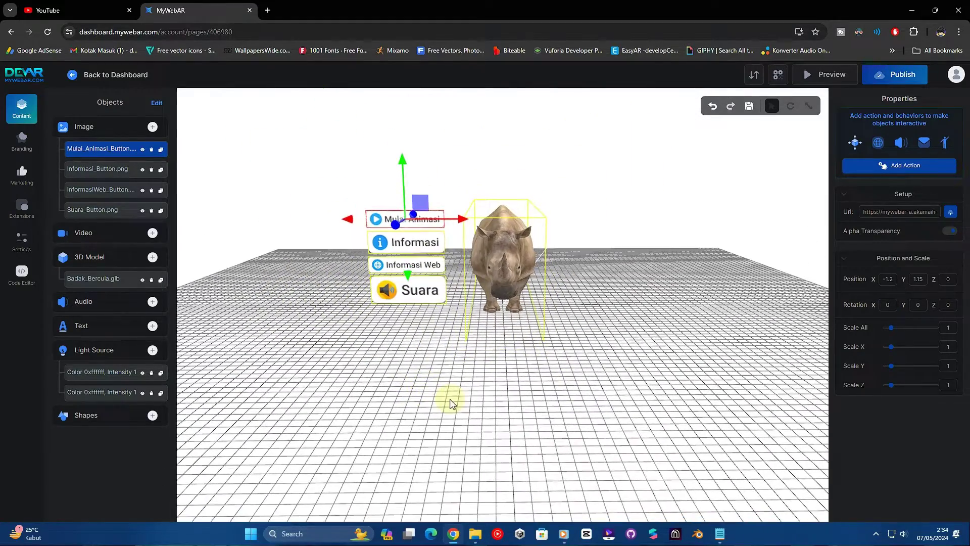
- Upload Informasi Badak Bercula.png from the Panel Informasi folder and add it to the scene as an image
click(149, 131)
click(142, 507)
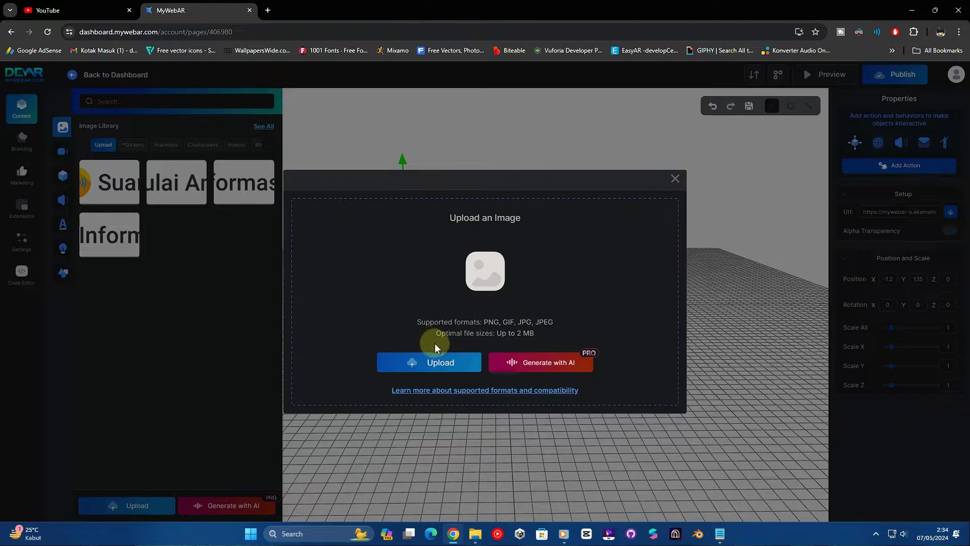
click(447, 362)
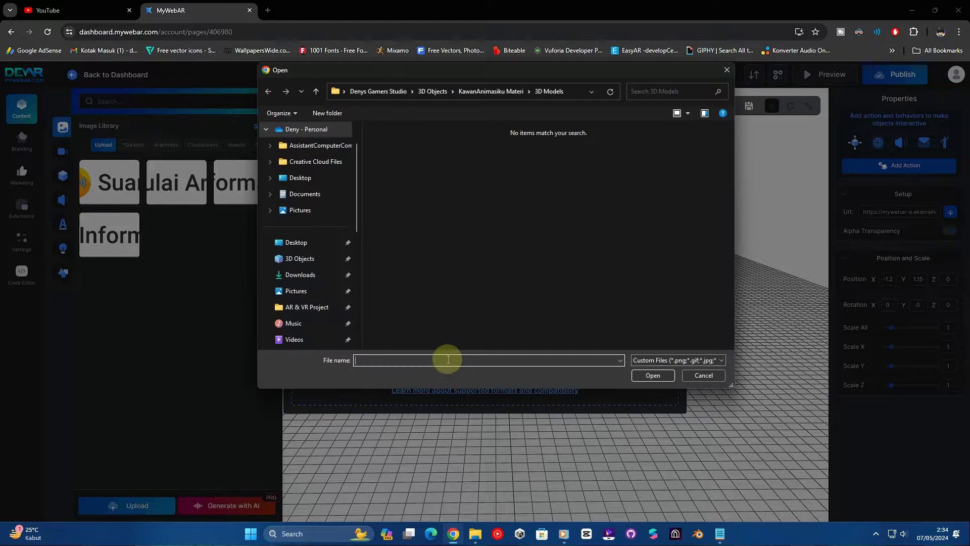
click(502, 91)
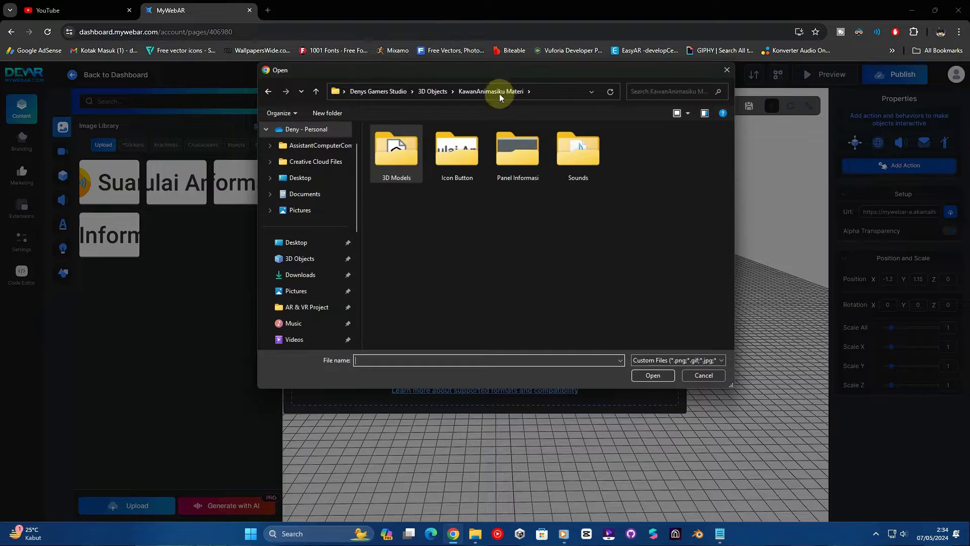
double_click(510, 149)
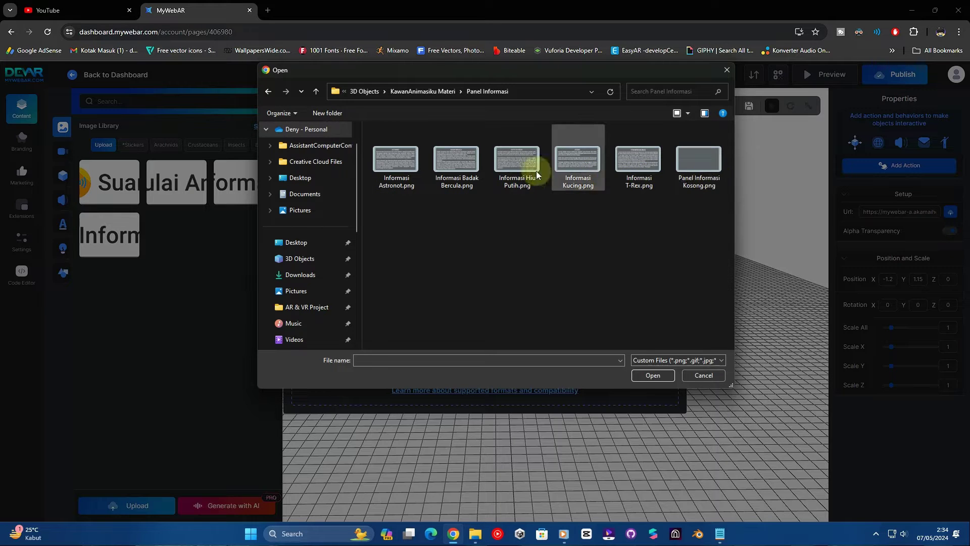
click(432, 165)
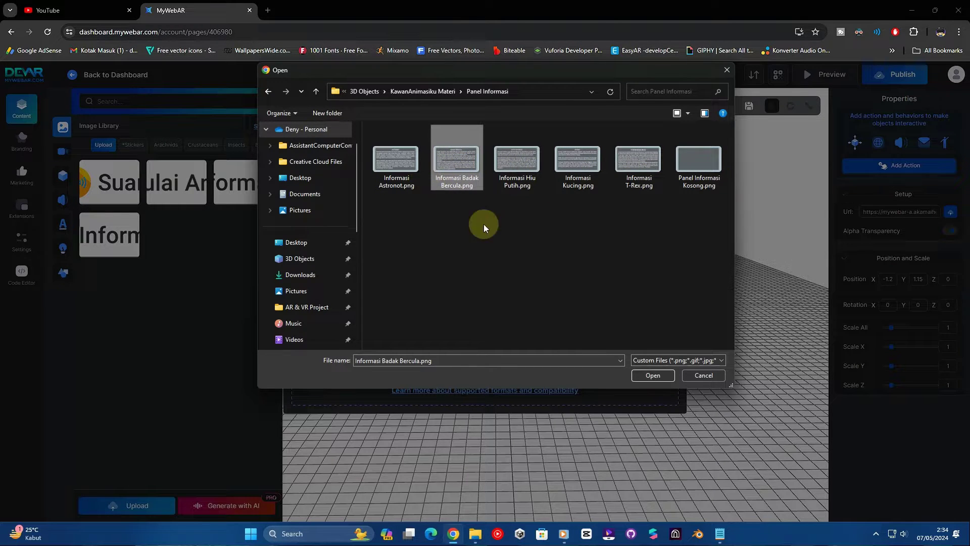
click(656, 376)
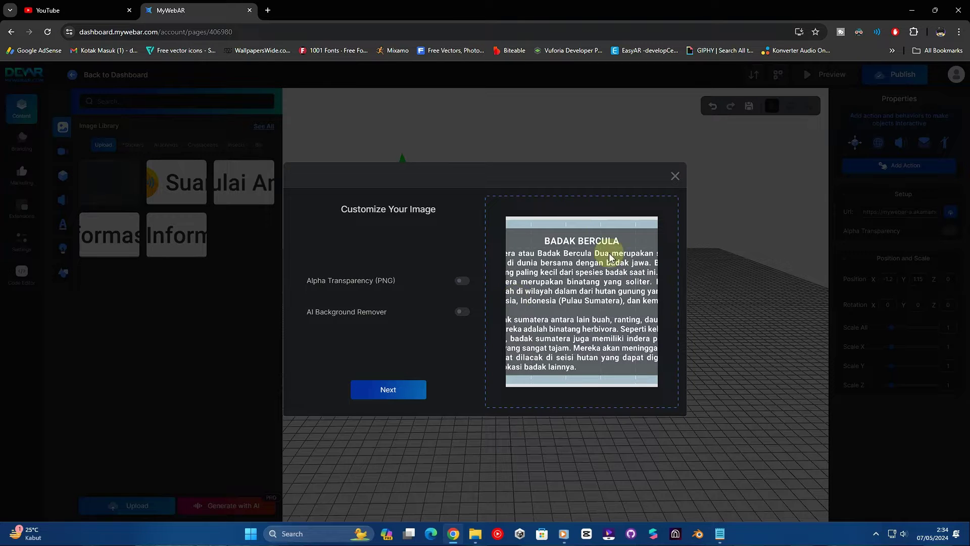
click(378, 394)
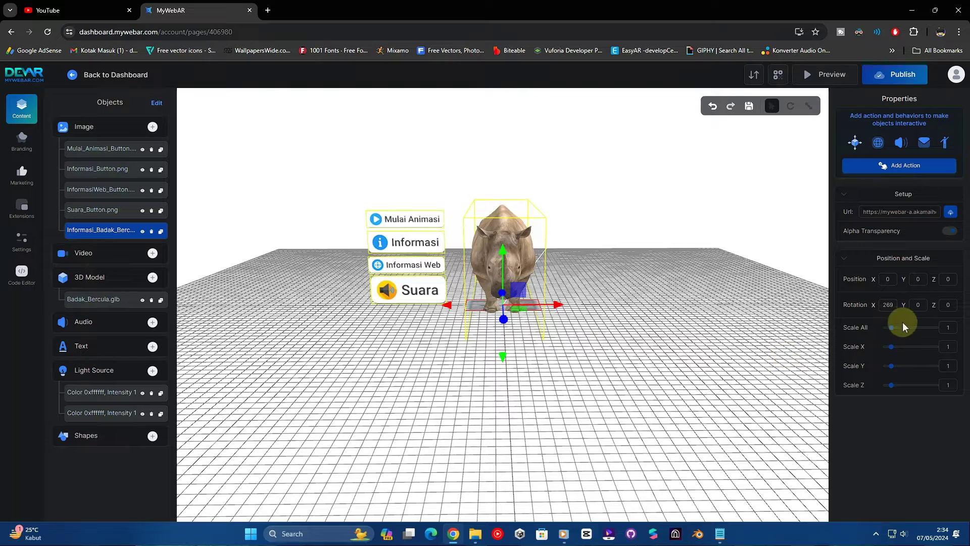
- Set the Badak Bercula information panel's X rotation to 0 and move it beside the rhino, at about X 1.05 and Y 0.71
drag(887, 304, 914, 349)
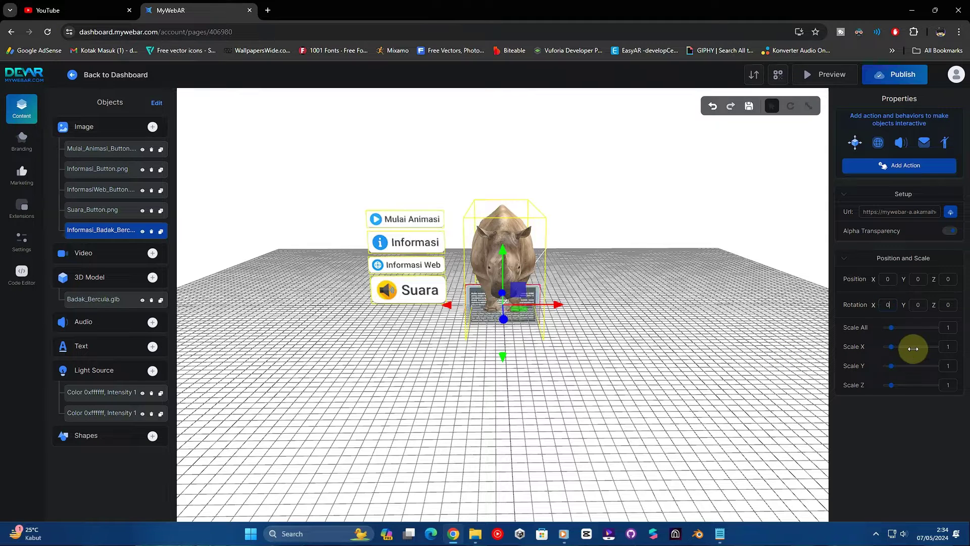
drag(504, 259, 503, 201)
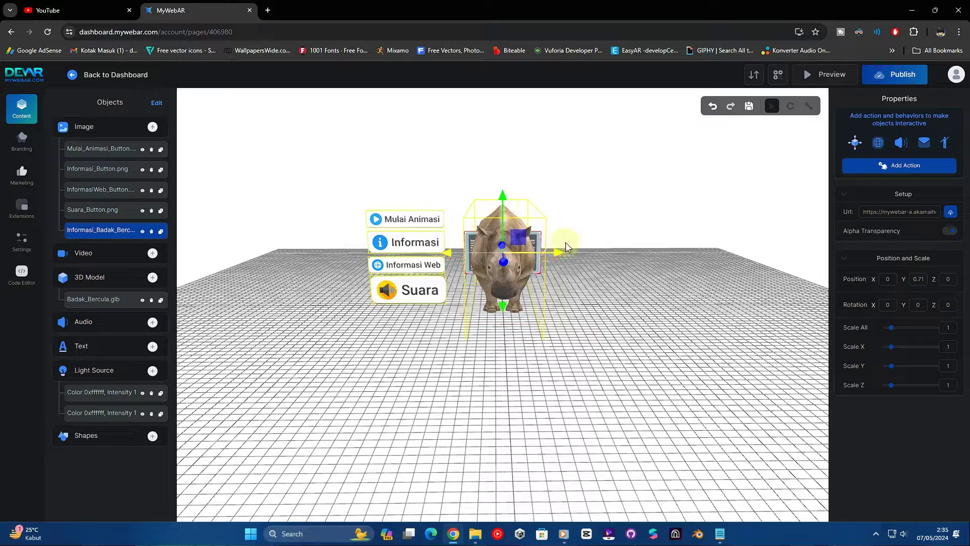
drag(561, 253, 635, 293)
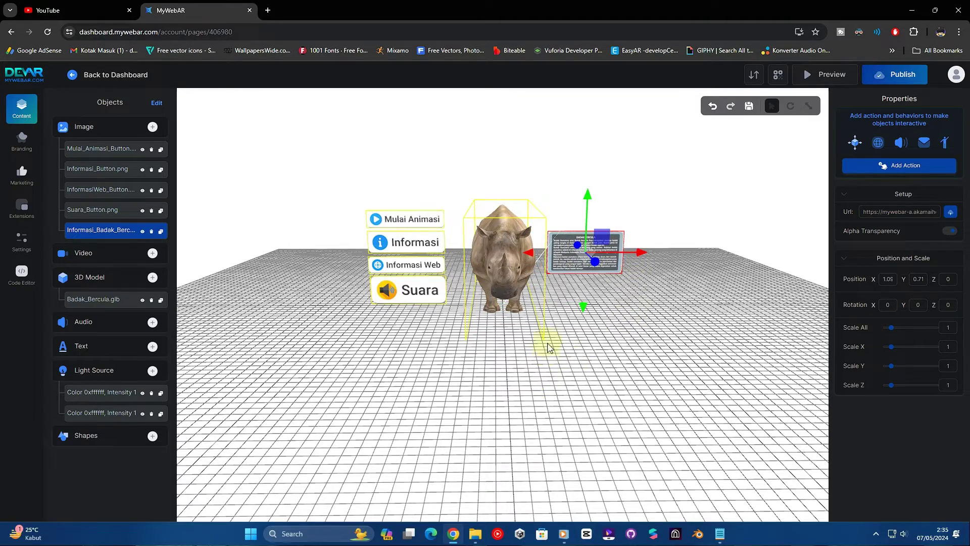
- Set the overall scale of the Badak Bercula information panel to 2
scroll(531, 341, up, 5)
drag(672, 329, 718, 326)
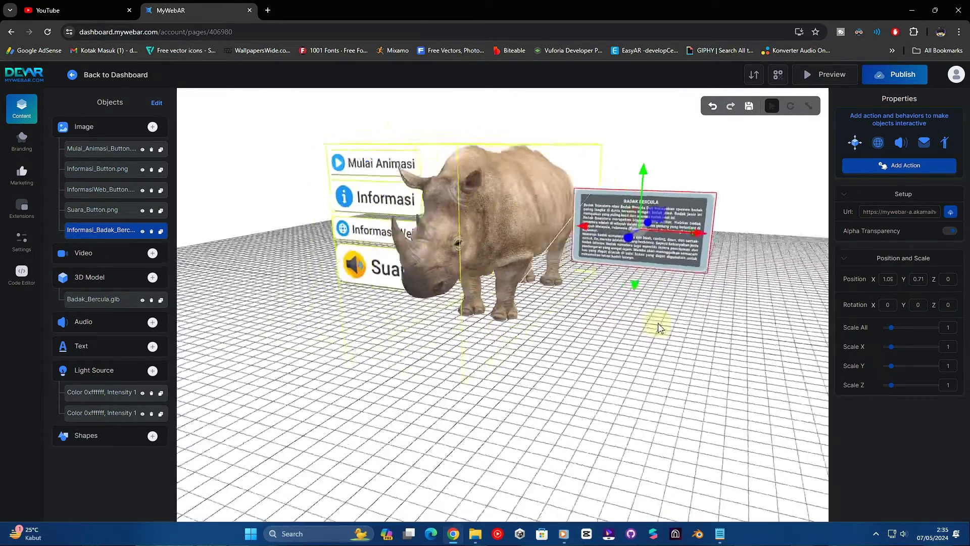
click(955, 330)
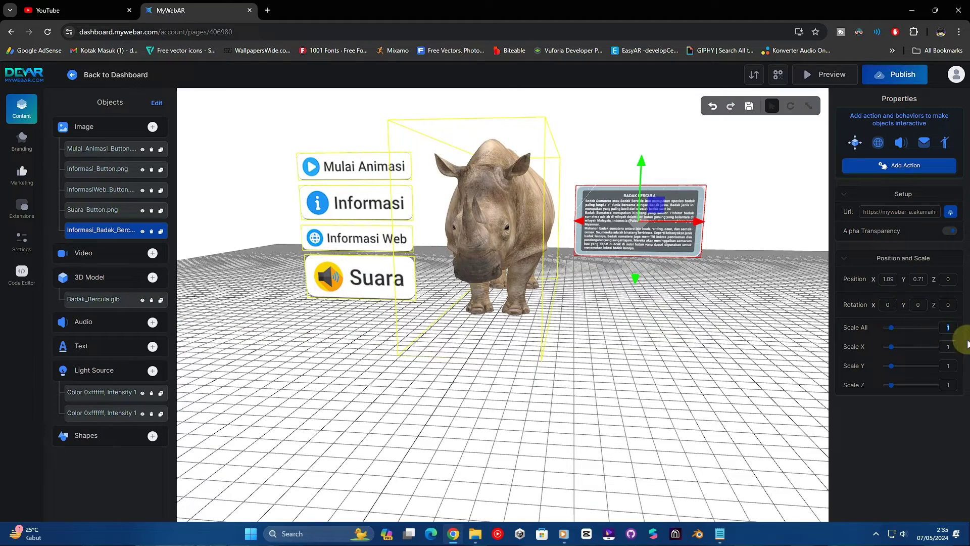
text(2)
scroll(627, 272, down, 5)
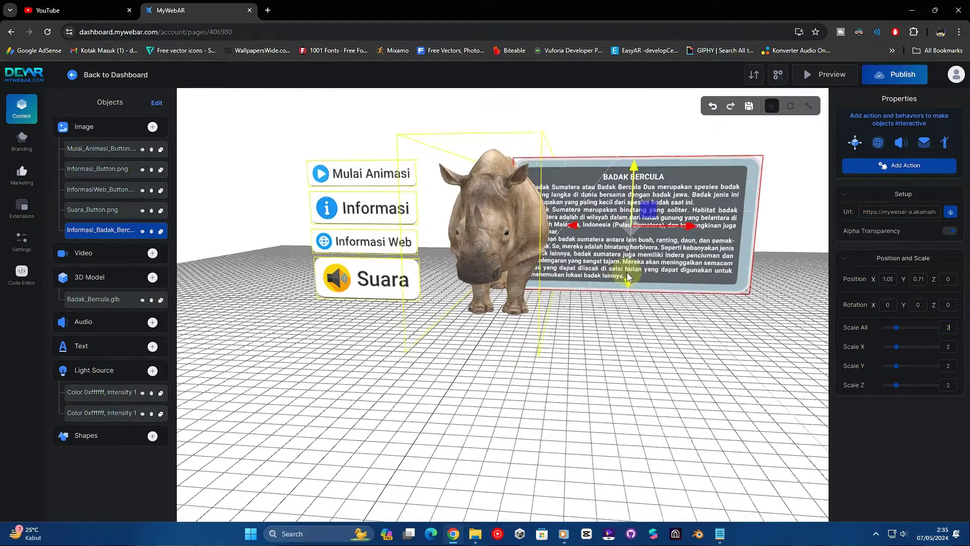
- Move the enlarged information panel farther from the rhino so they no longer overlap, at about X 1.59
drag(581, 306, 469, 355)
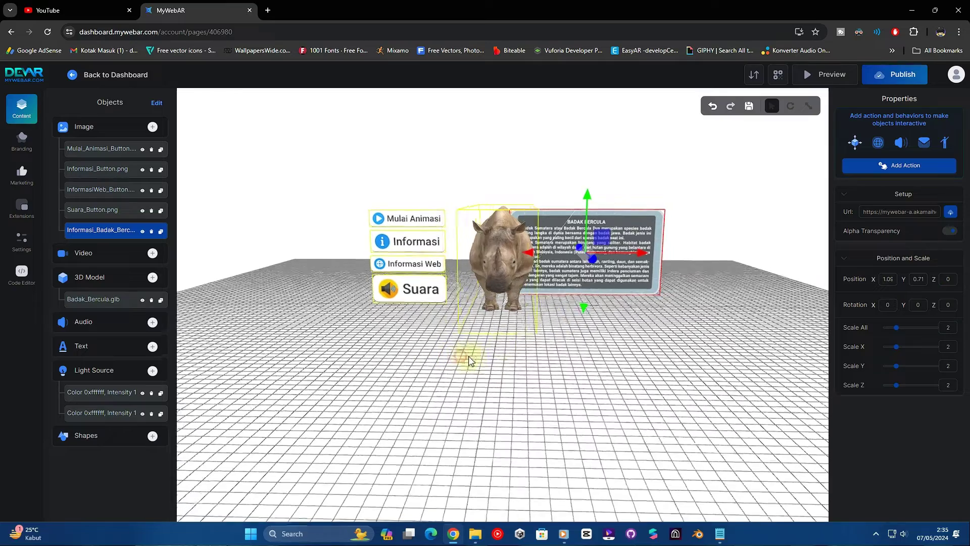
drag(649, 252, 688, 259)
drag(579, 356, 494, 400)
scroll(570, 352, up, 5)
scroll(500, 385, down, 5)
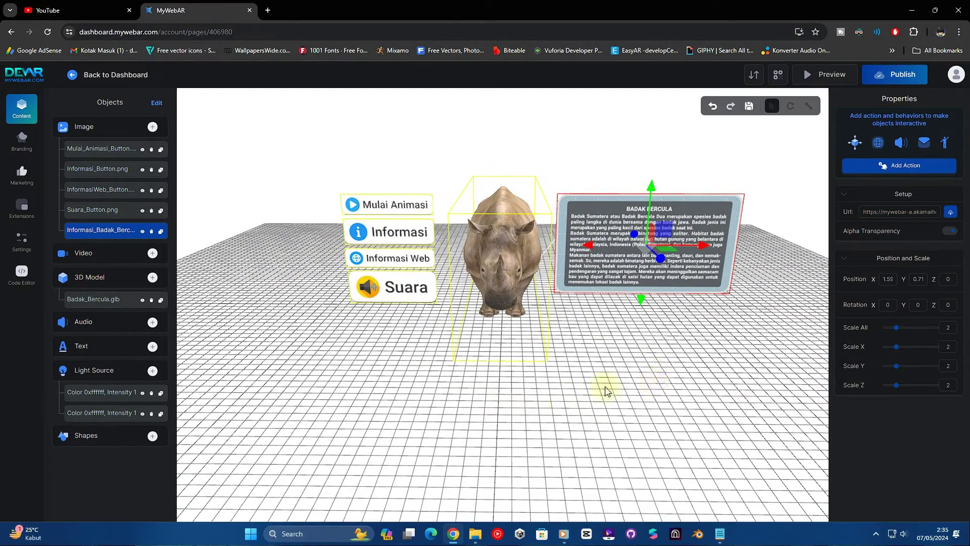
drag(574, 401, 571, 394)
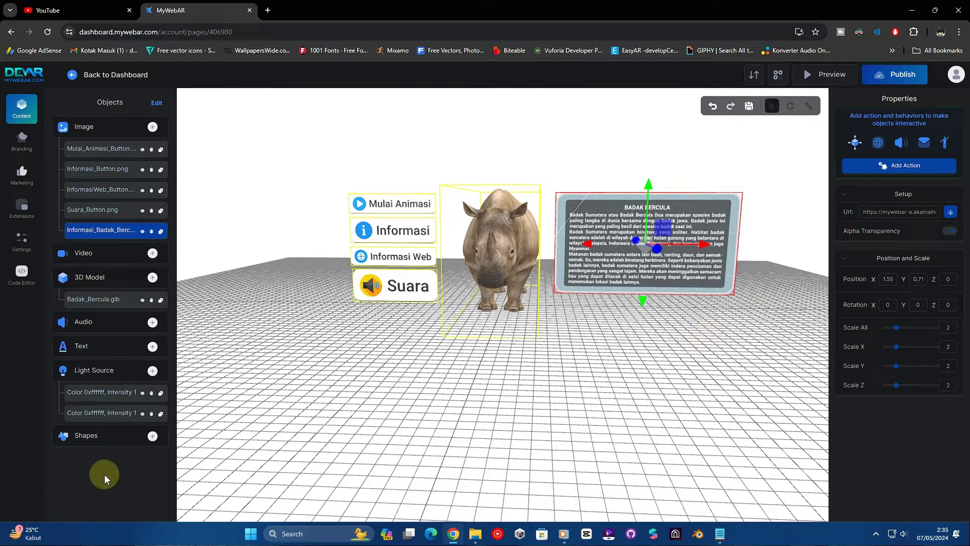
- Replace the rhino model's Play 3D Animation on Start action with Play/Pause 3D Animation on Click, triggered by Mulai_Animasi_Button.png
click(89, 300)
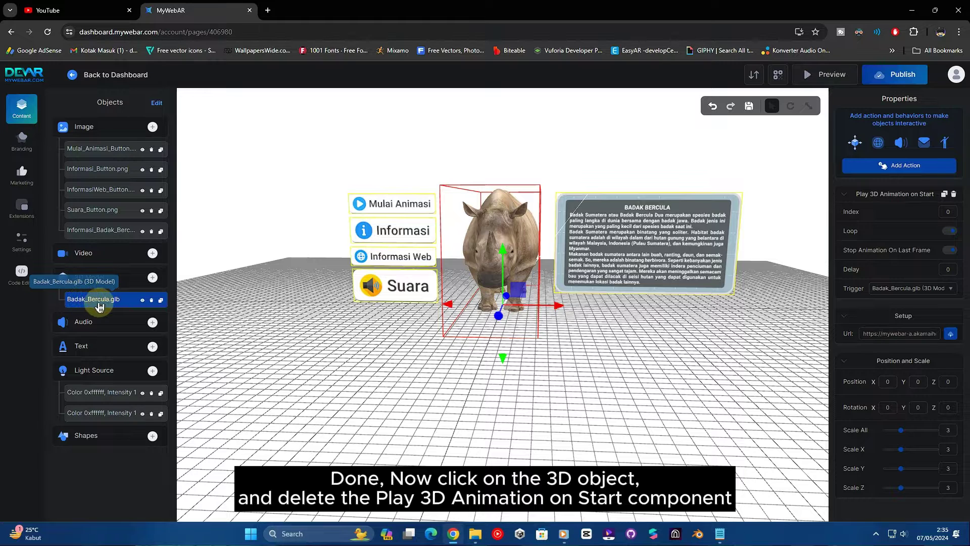
click(954, 196)
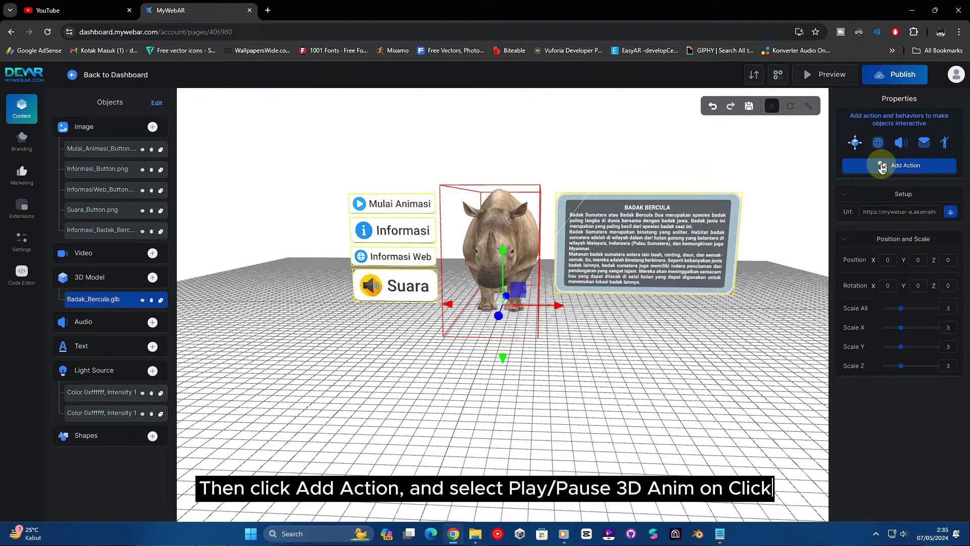
click(916, 167)
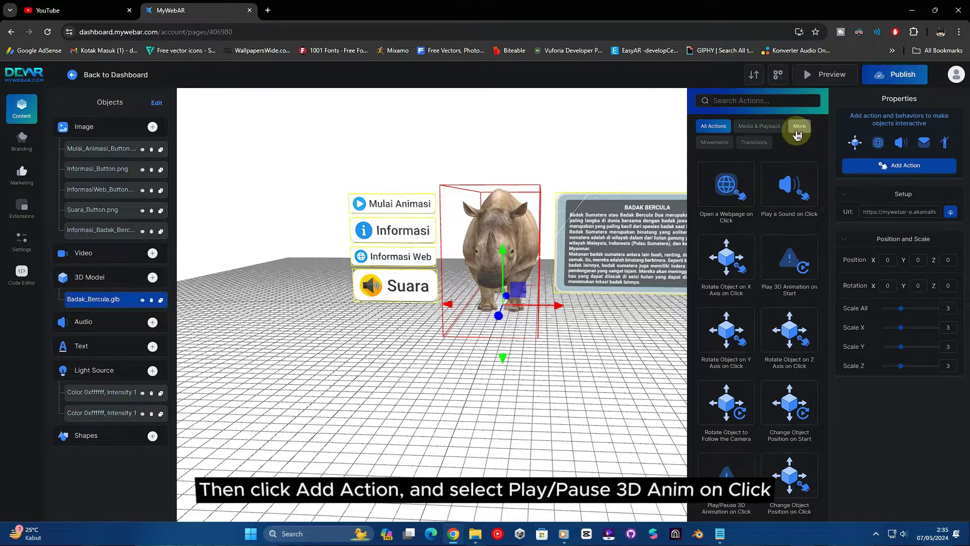
click(740, 127)
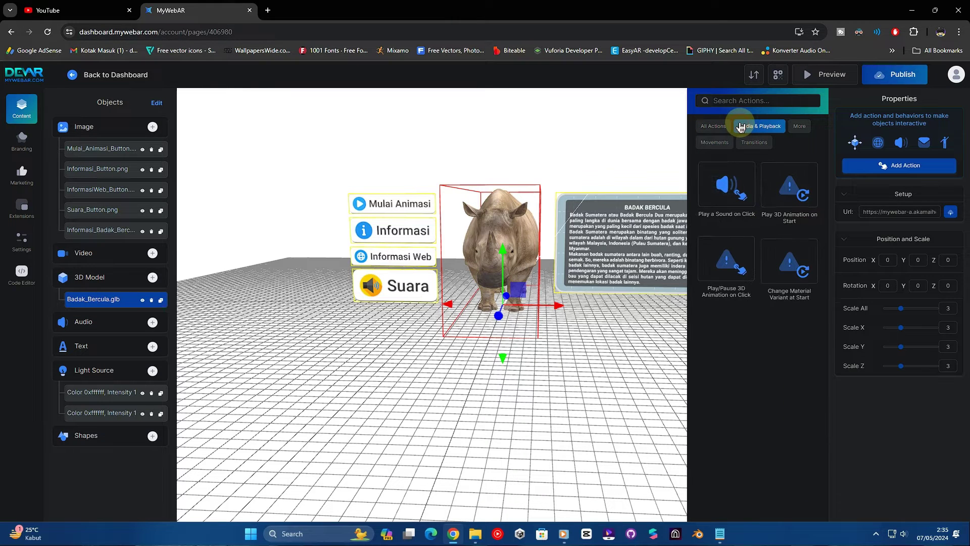
click(732, 251)
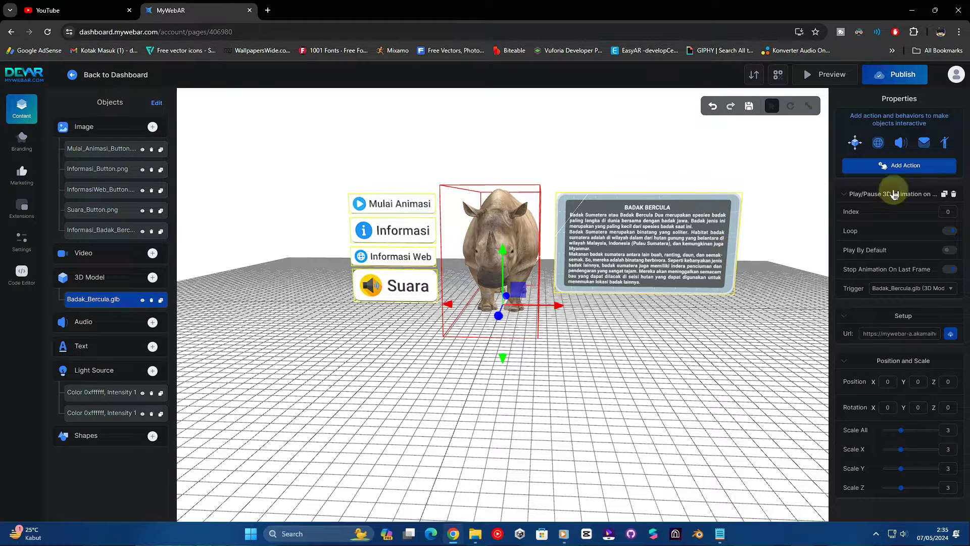
click(903, 289)
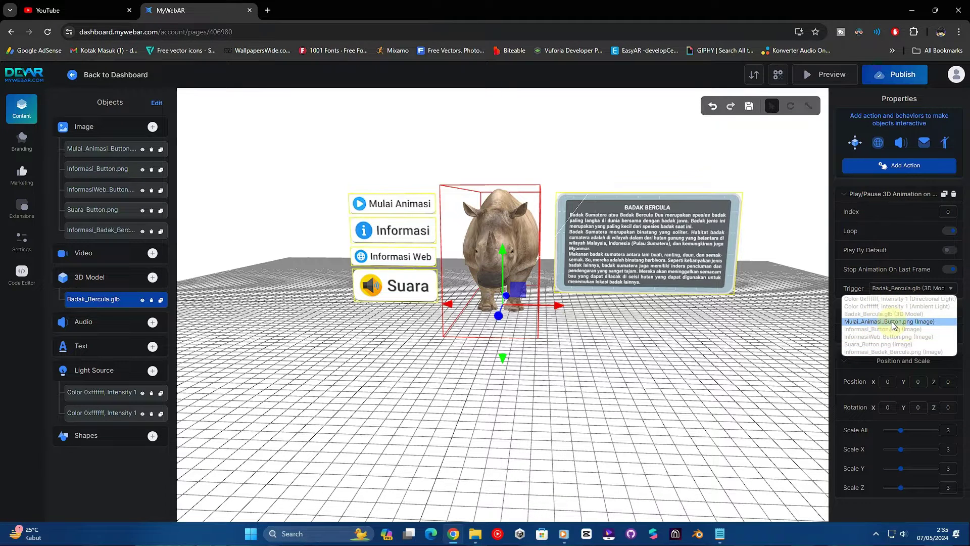
click(917, 322)
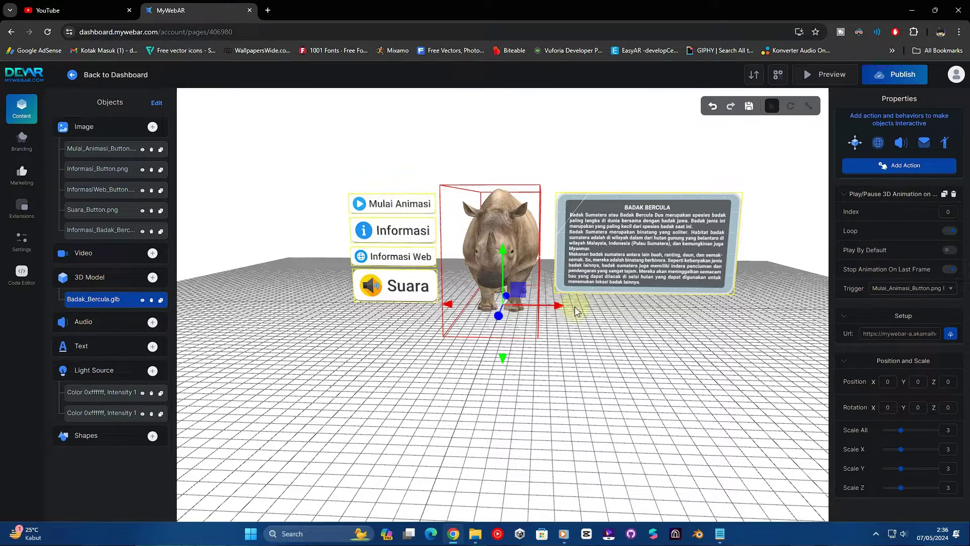
- Hide the Badak Bercula information panel image in the scene
scroll(445, 198, down, 3)
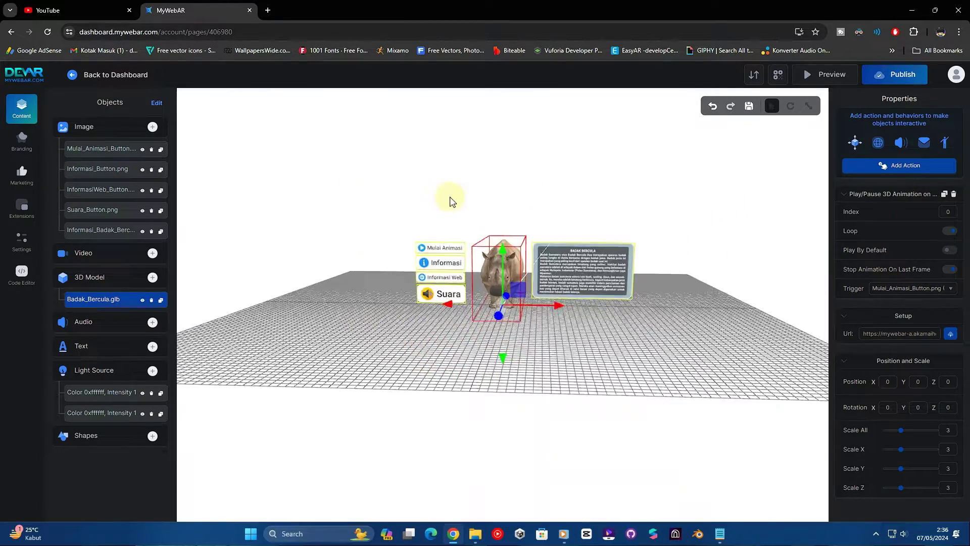
scroll(448, 197, up, 6)
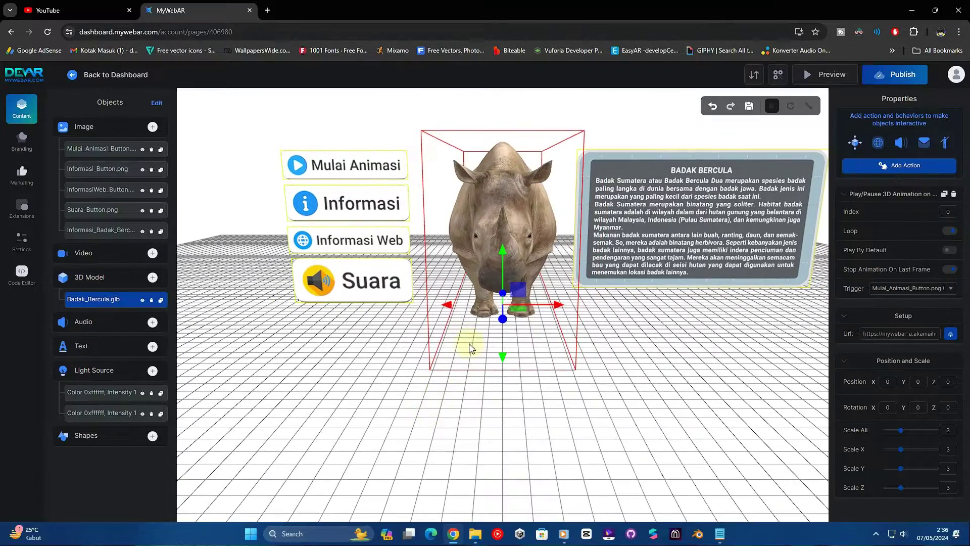
click(669, 174)
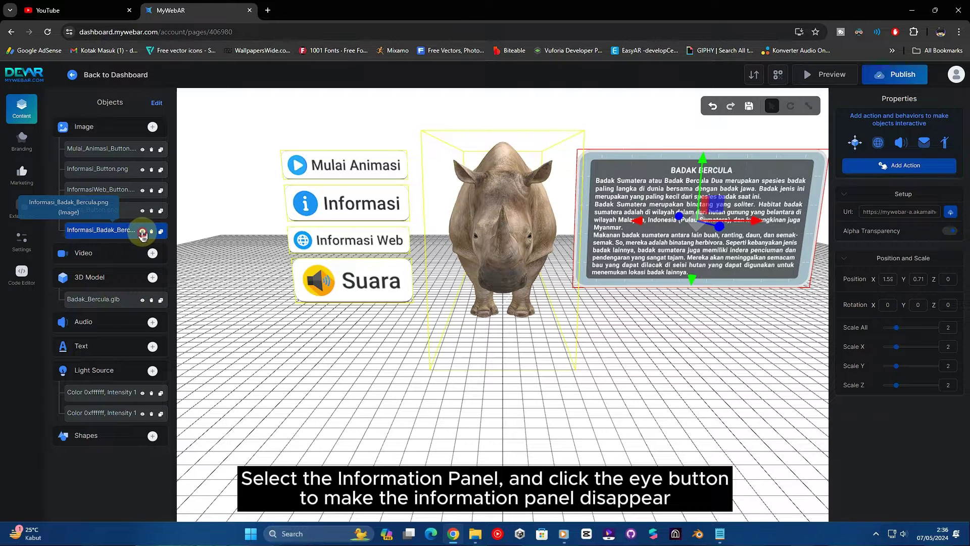
click(143, 232)
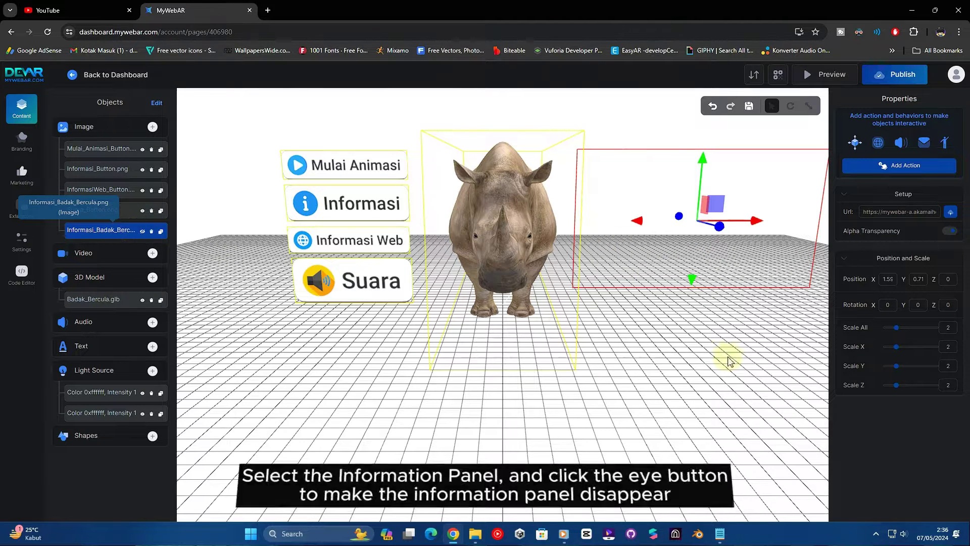
- Add a Show/Hide Object on Click action to the hidden information panel, with Informasi_Button.png as its trigger
click(902, 172)
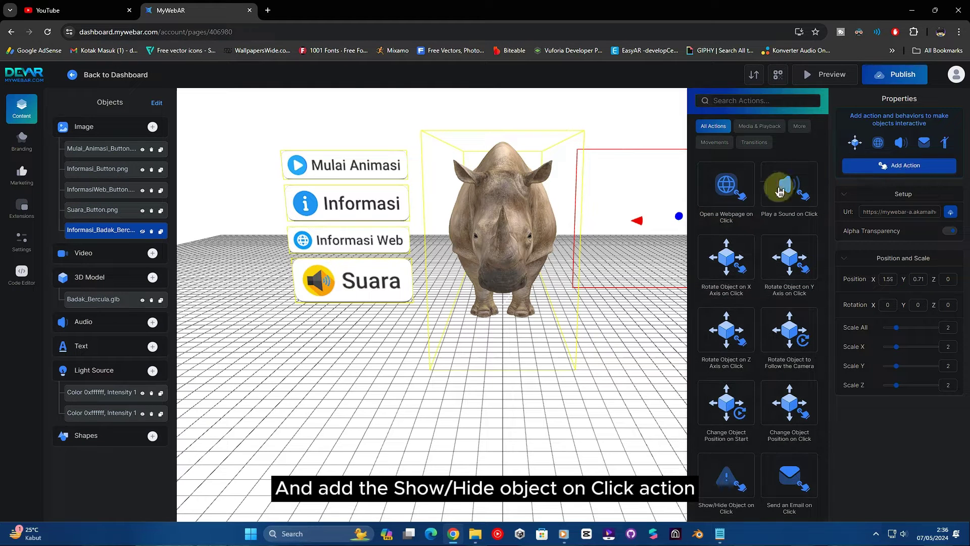
click(797, 128)
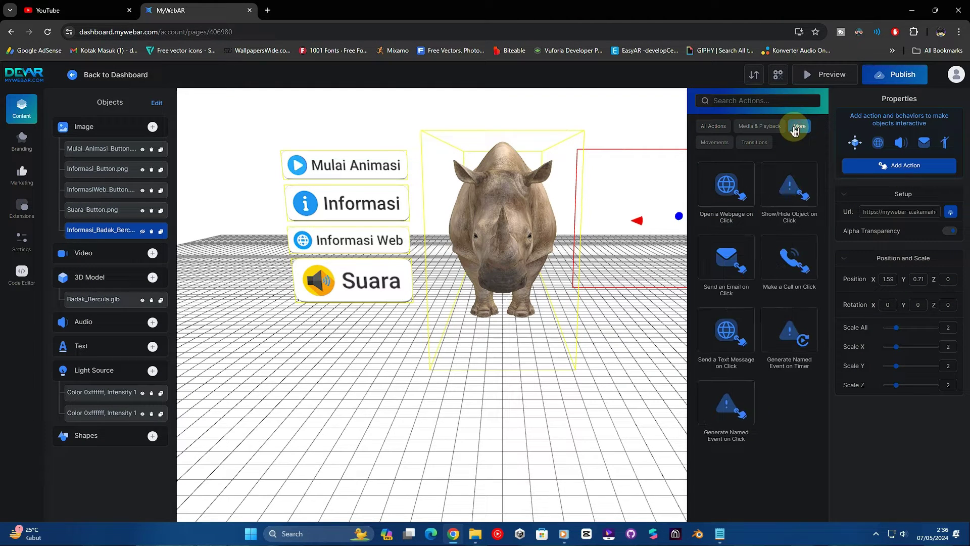
click(799, 193)
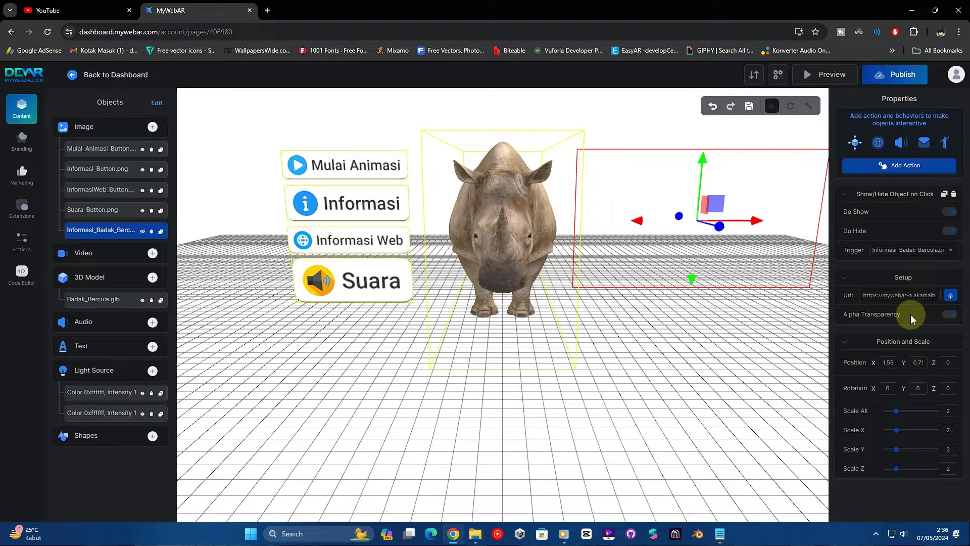
click(914, 250)
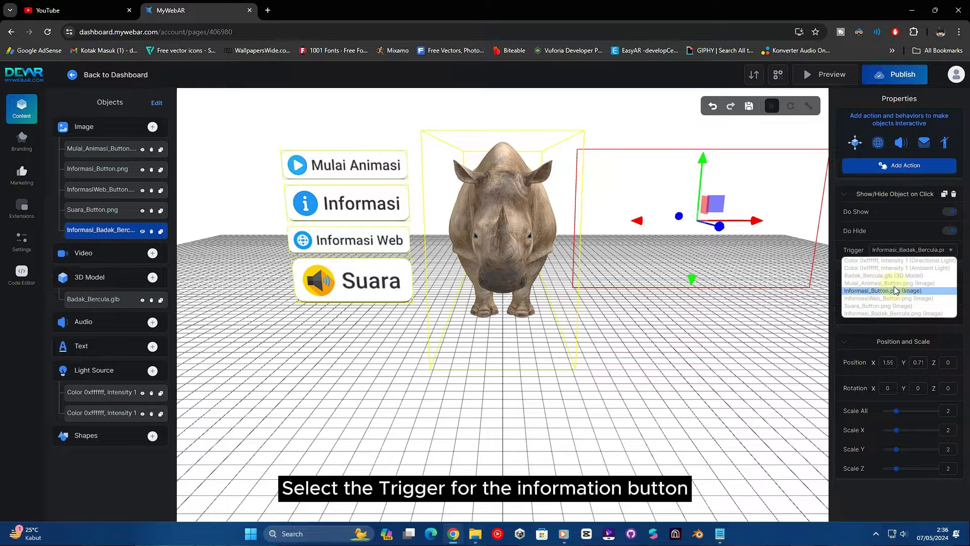
click(902, 291)
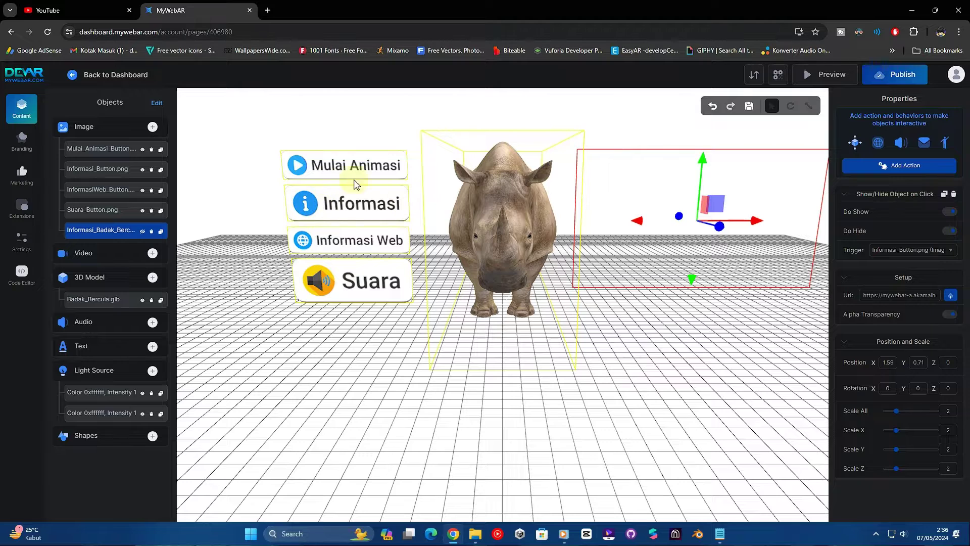
- Add an Open a Webpage on Click action to the Informasi Web button image
scroll(526, 378, down, 2)
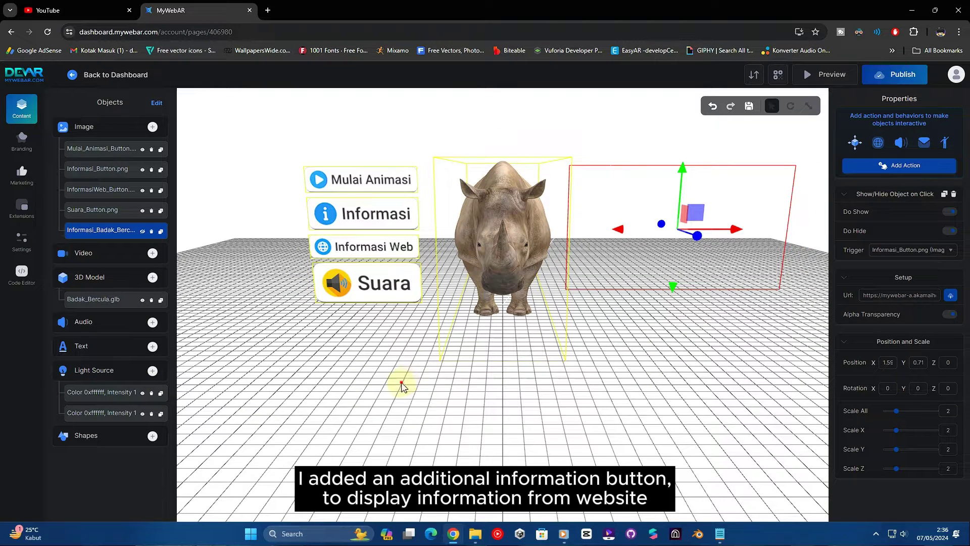
click(374, 247)
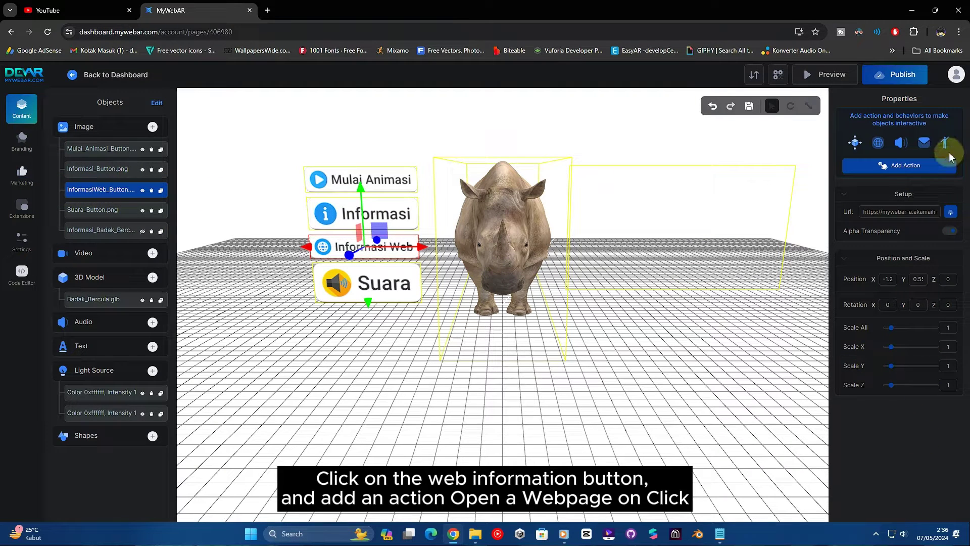
click(932, 171)
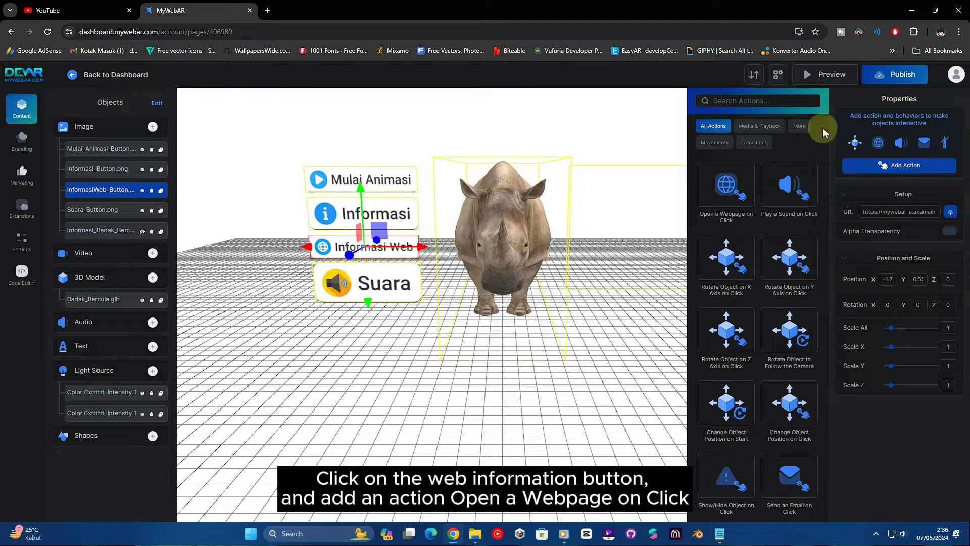
click(741, 188)
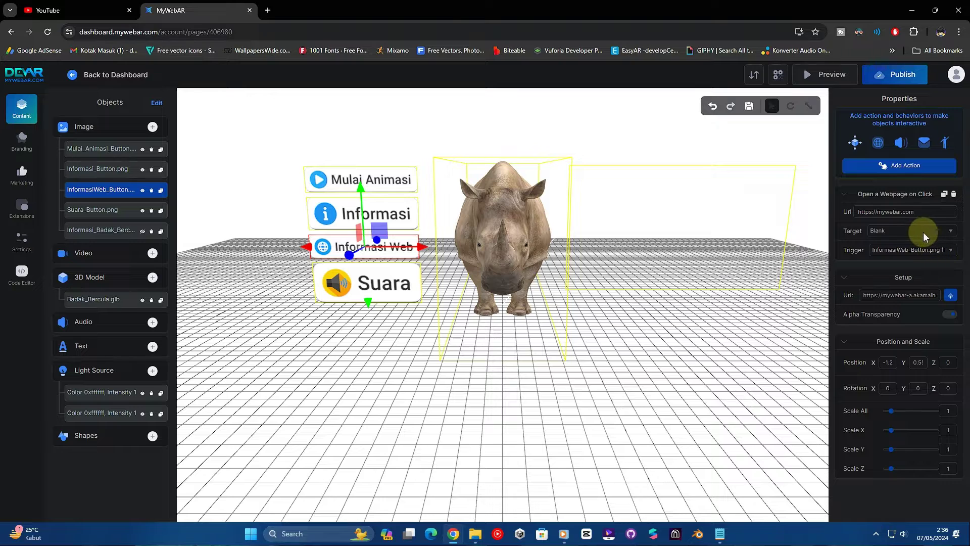
click(912, 211)
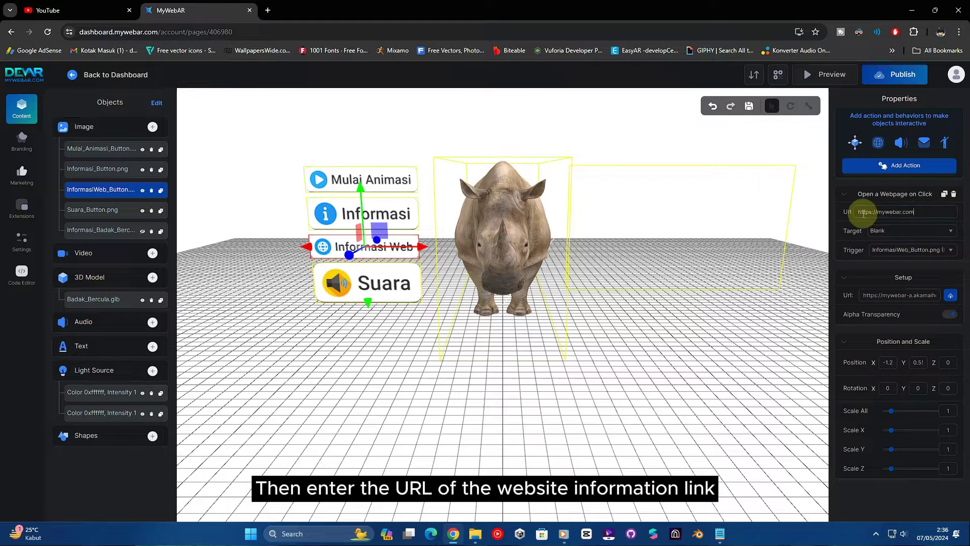
- Search the web for "badak bercula" in a new browser tab and open the Badak jawa Wikipedia article
click(268, 10)
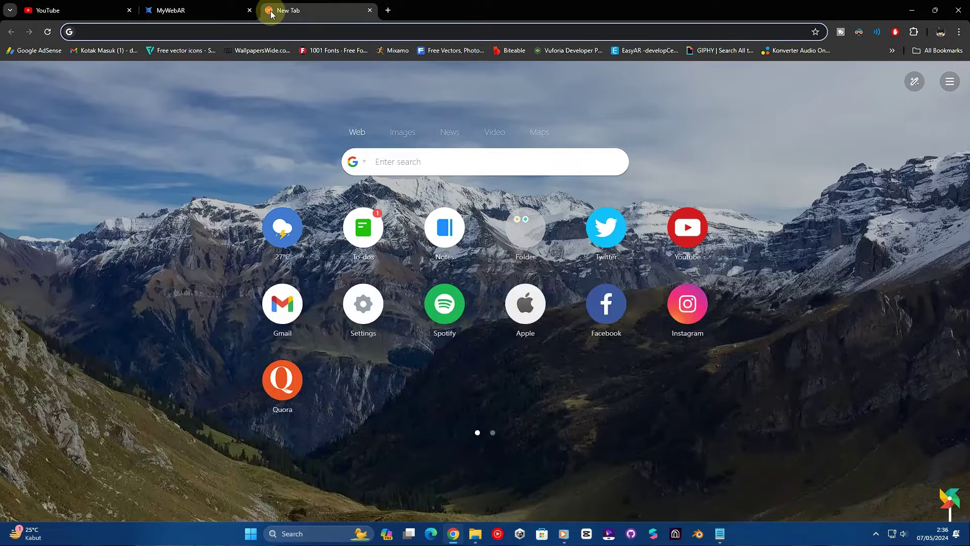
text(badak)
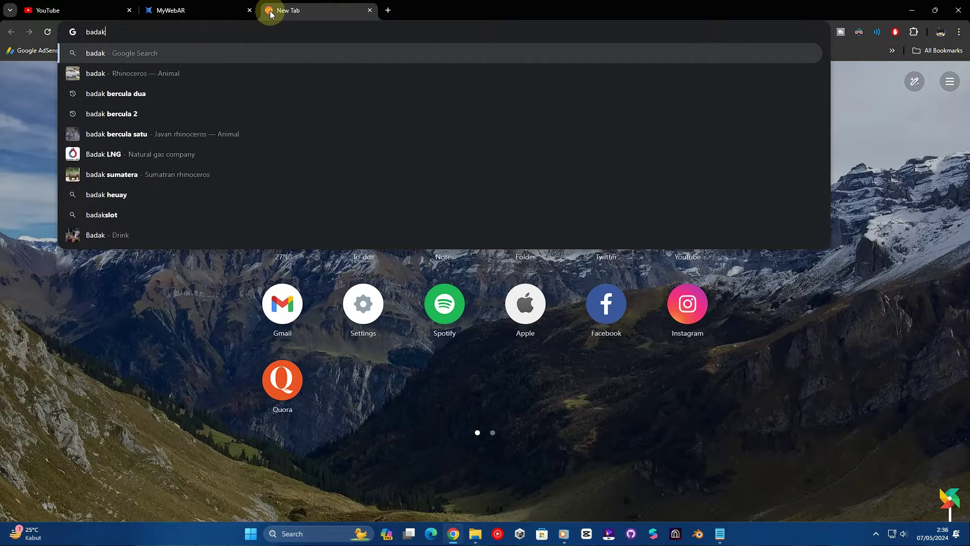
text( bercula)
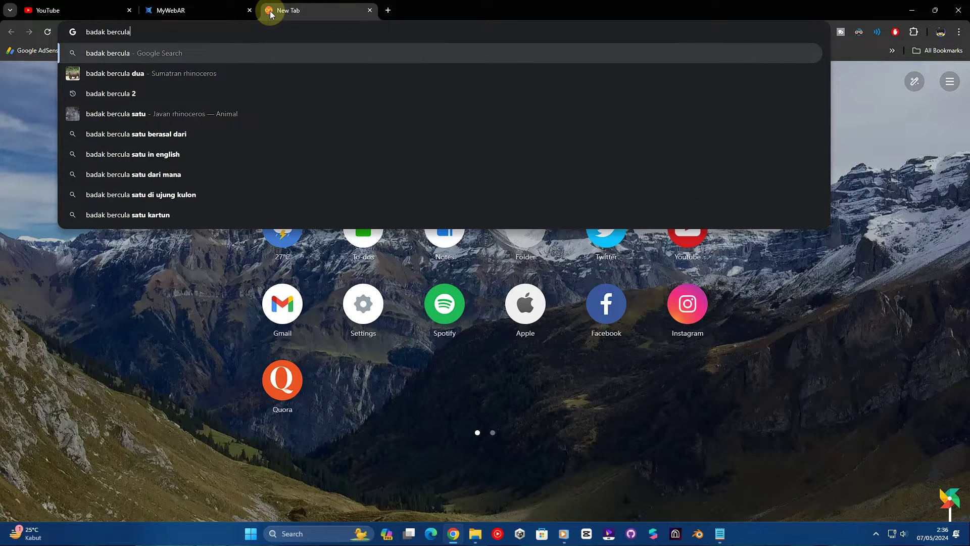
key(Return)
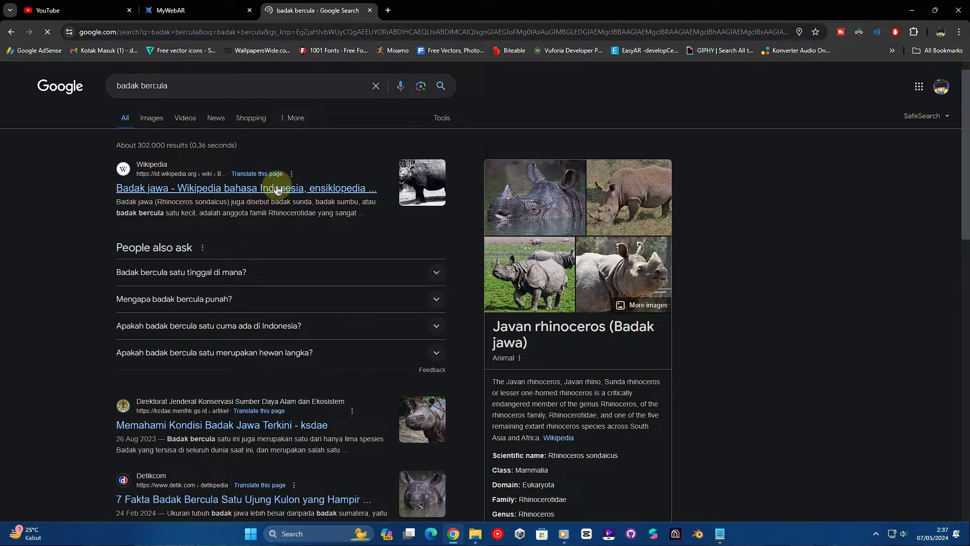
click(275, 188)
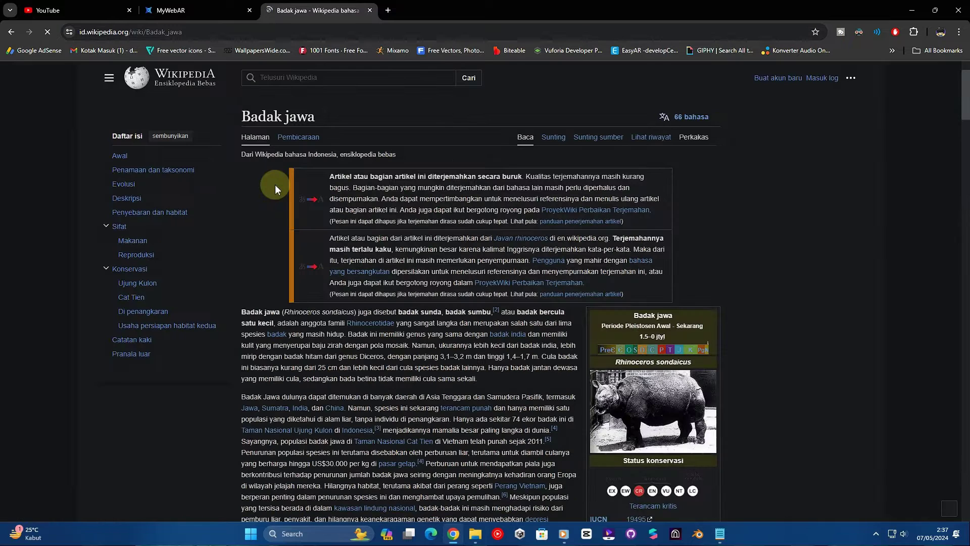
- Copy the web address of the Badak jawa Wikipedia article
click(201, 33)
key(ctrl+c)
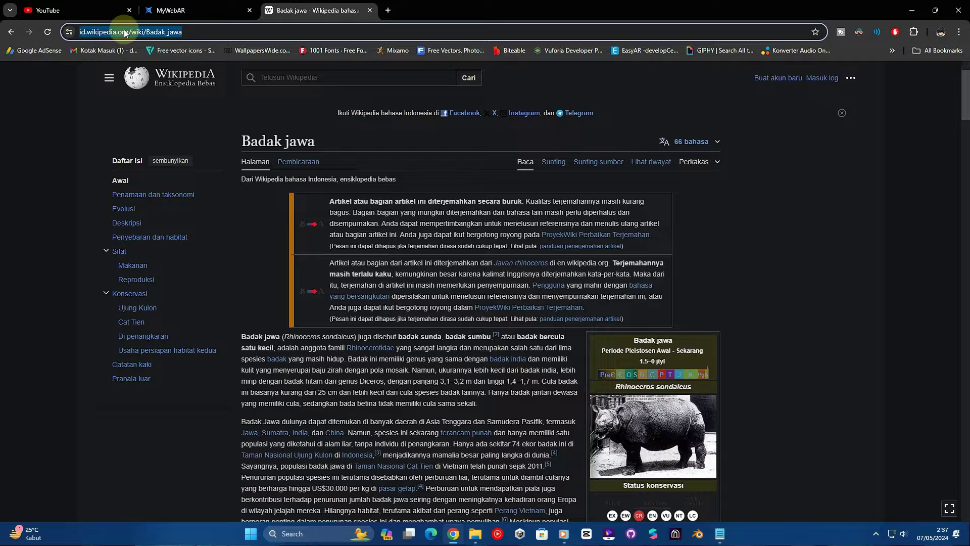
right_click(212, 32)
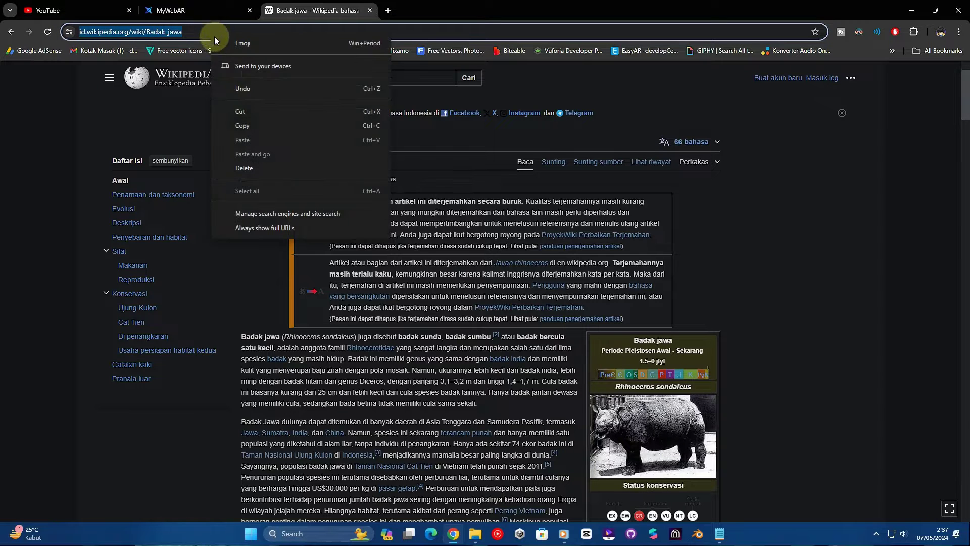
click(253, 127)
- Return to the MyWebAR project and replace the URL in InformasiWeb_Button.png's webpage action with the copied Wikipedia address
click(177, 10)
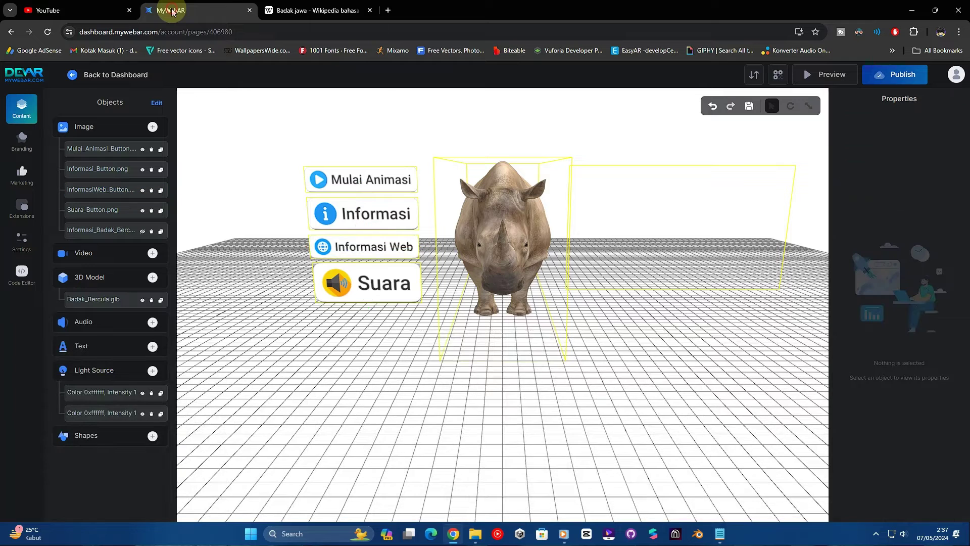
drag(101, 209, 122, 192)
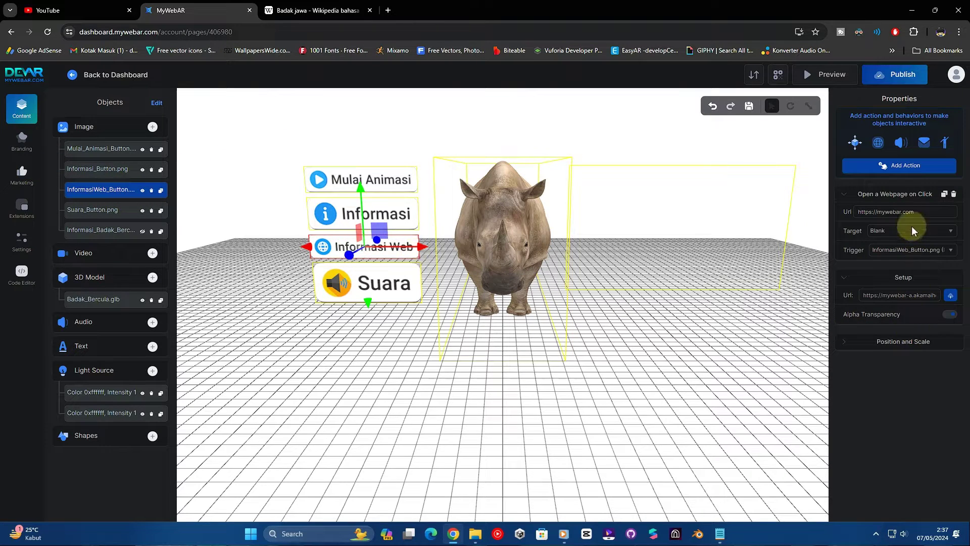
drag(924, 211, 849, 211)
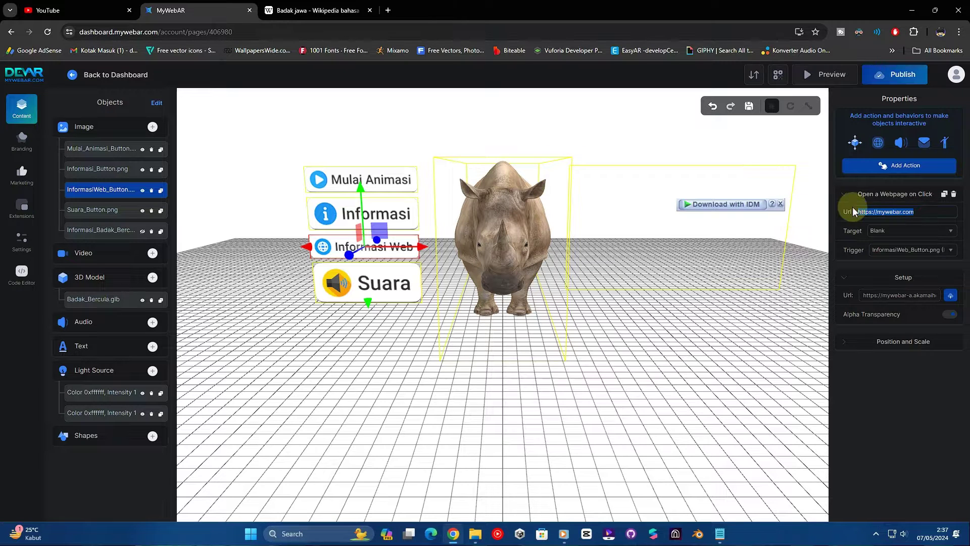
right_click(870, 211)
click(760, 276)
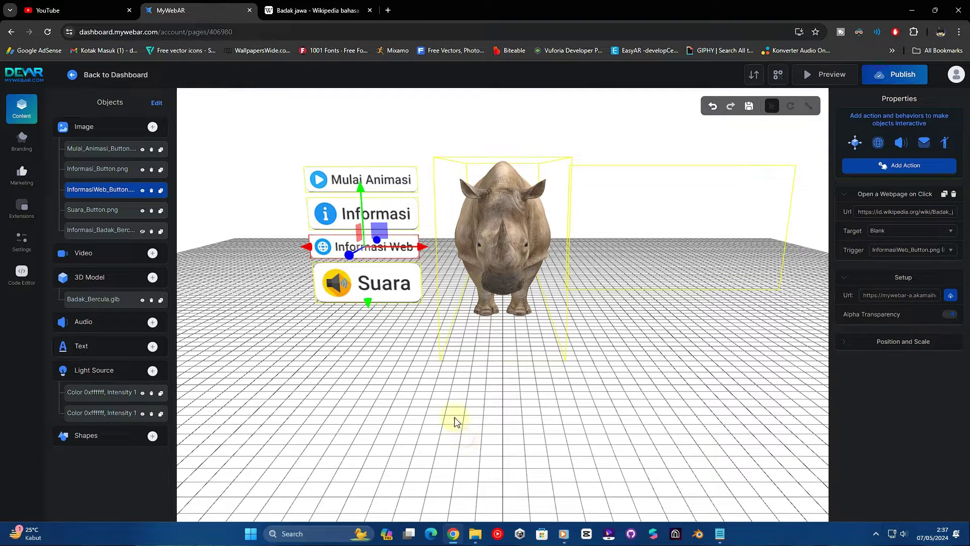
- Upload Suara Badak.mp3 from the Sounds folder as an audio object in the scene
click(399, 289)
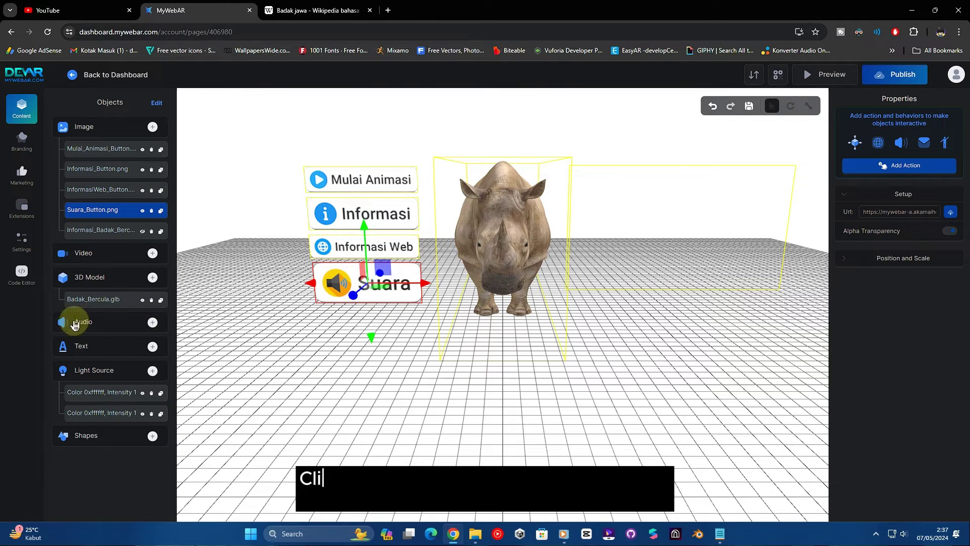
click(152, 323)
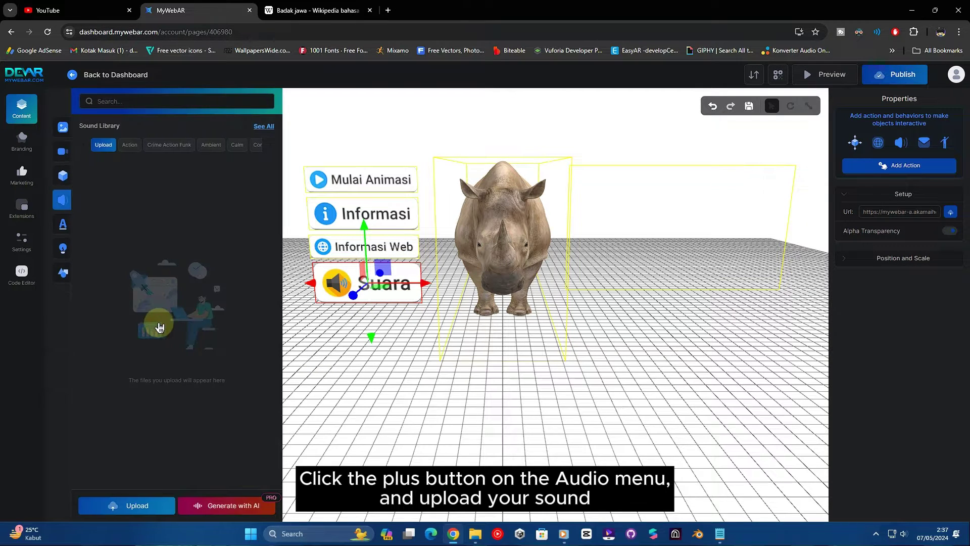
click(123, 506)
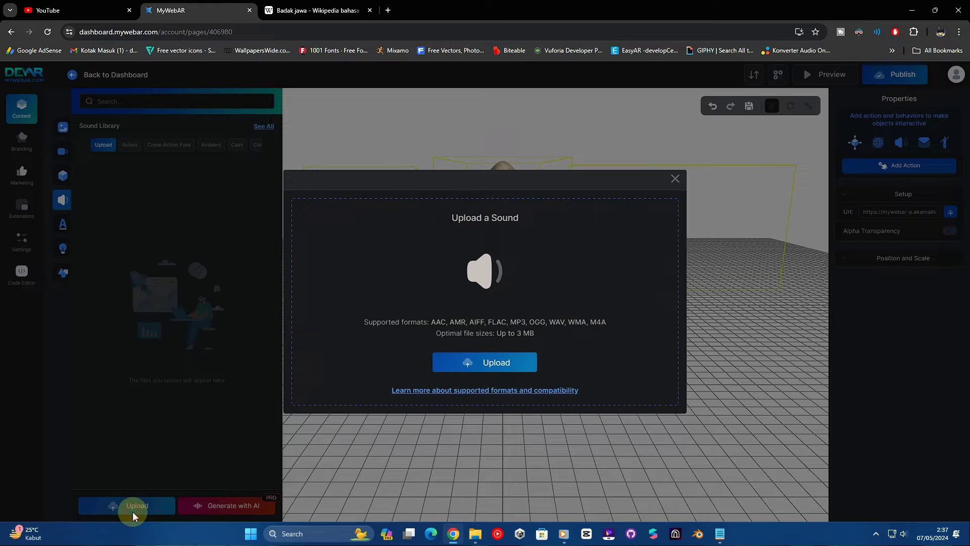
click(509, 360)
click(444, 92)
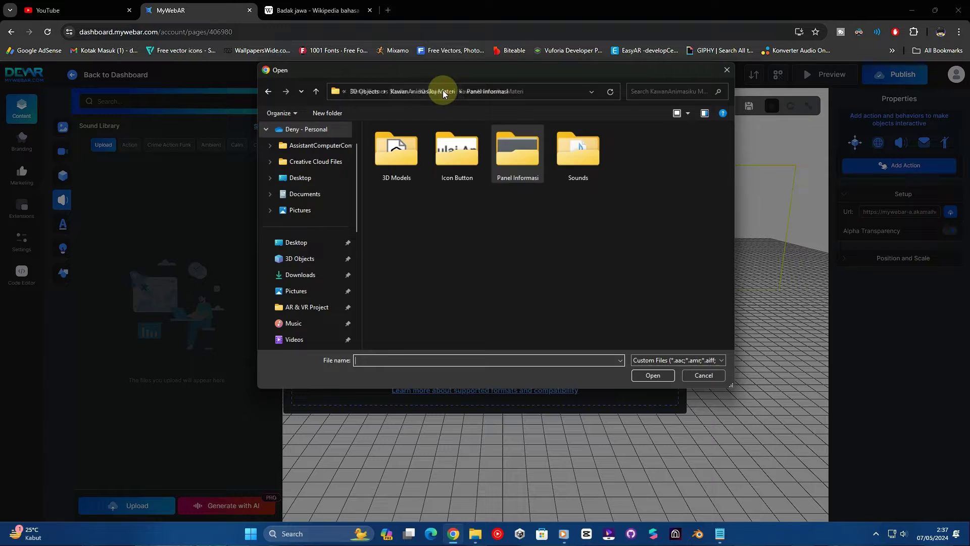
double_click(593, 162)
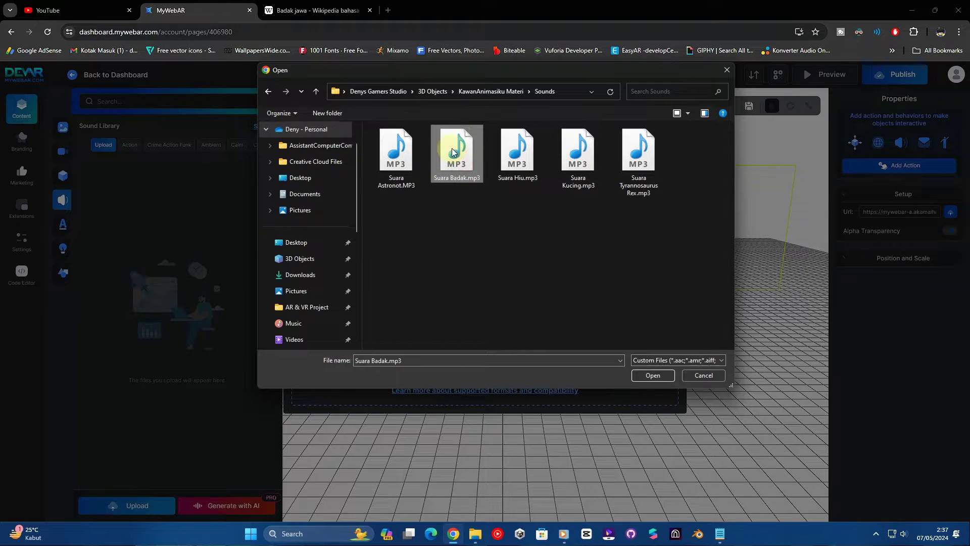
click(664, 375)
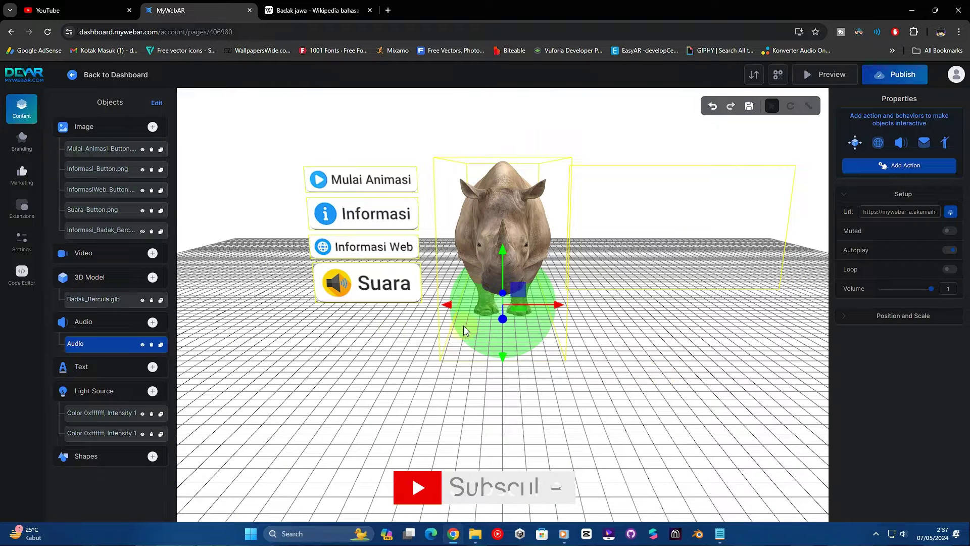
- Add a Play/Pause Media on Click action to the uploaded rhino sound, with Suara_Button.png as its trigger
click(88, 344)
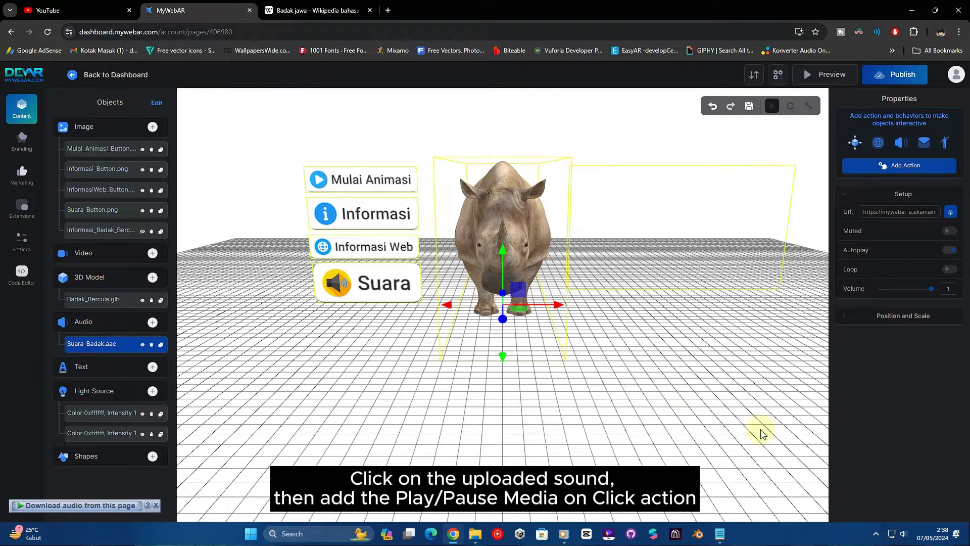
click(882, 166)
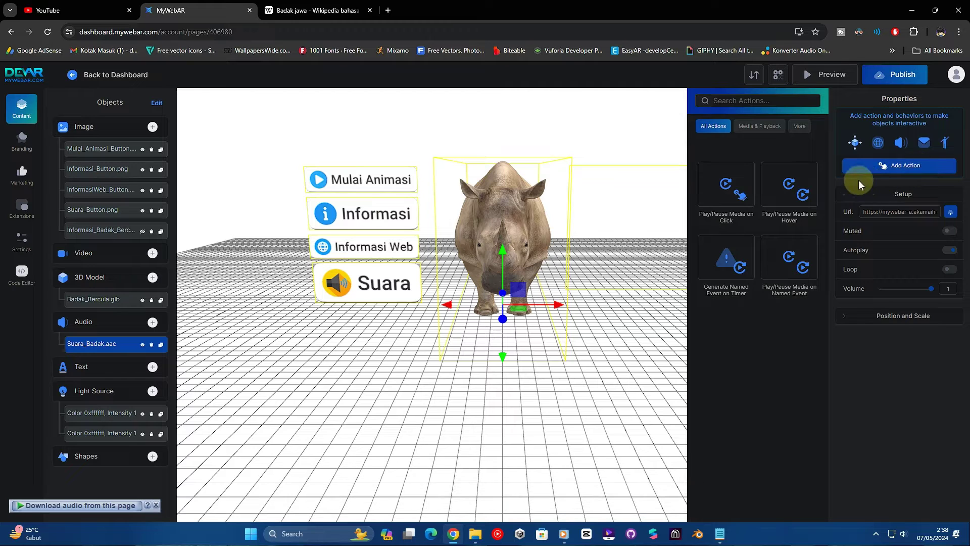
click(743, 191)
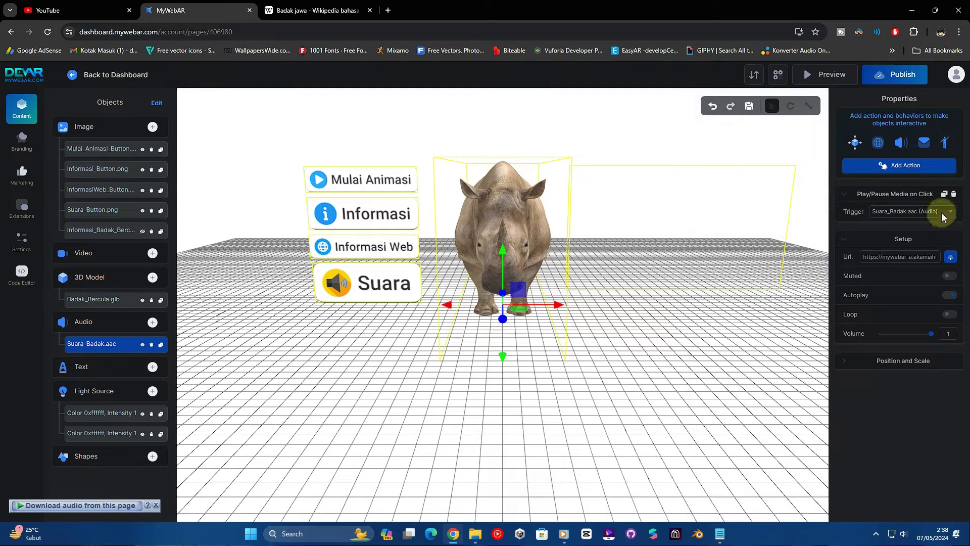
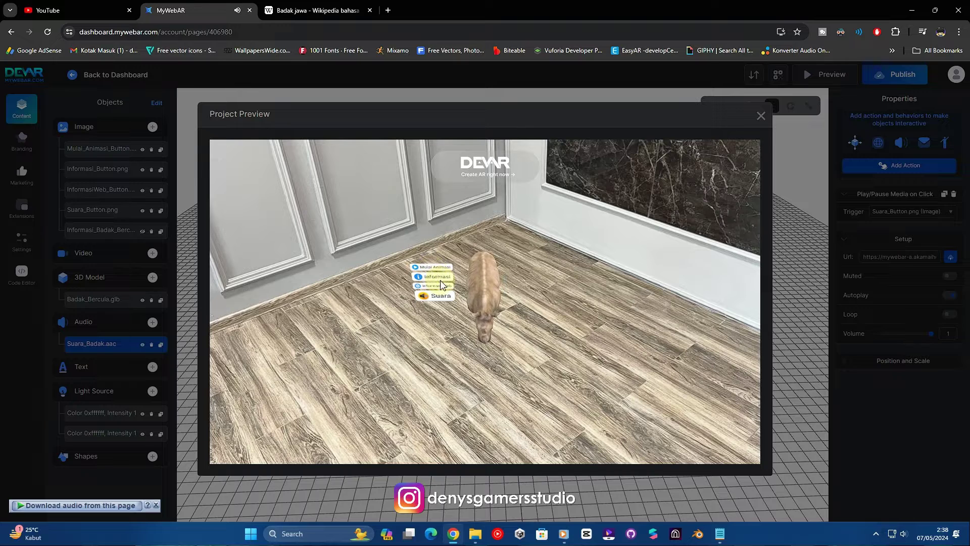
- Test the Informasi, Informasi Web and Suara buttons in the project preview, close the Wikipedia pages and exit the preview
click(438, 277)
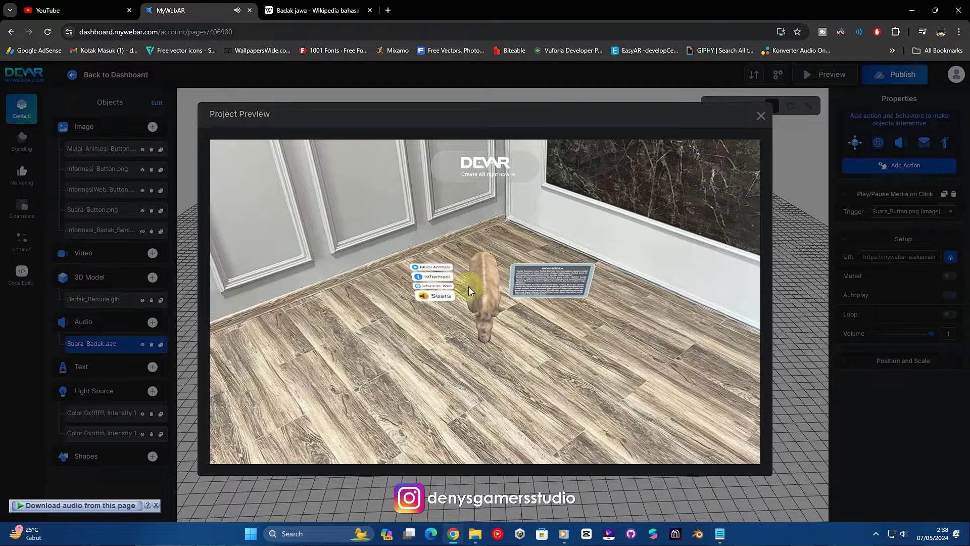
click(435, 278)
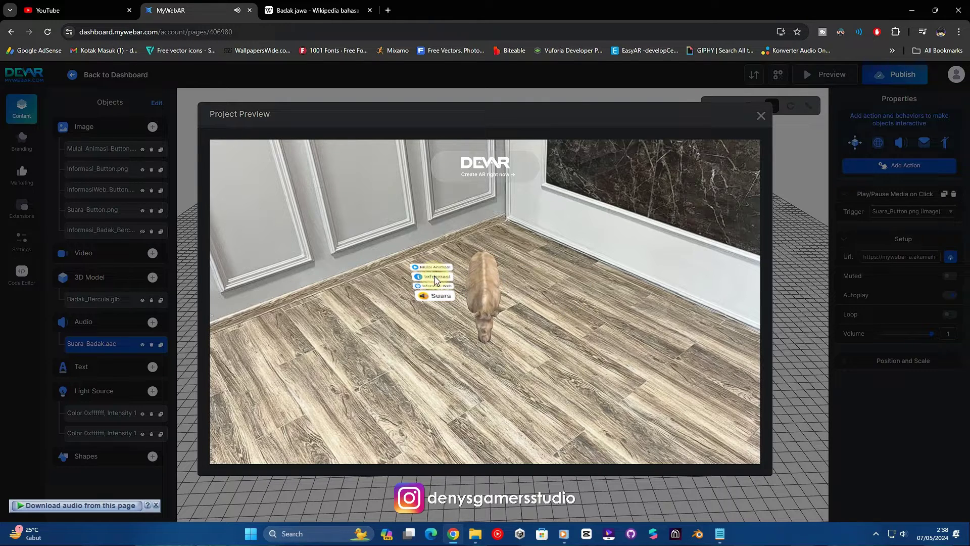
click(435, 278)
click(435, 281)
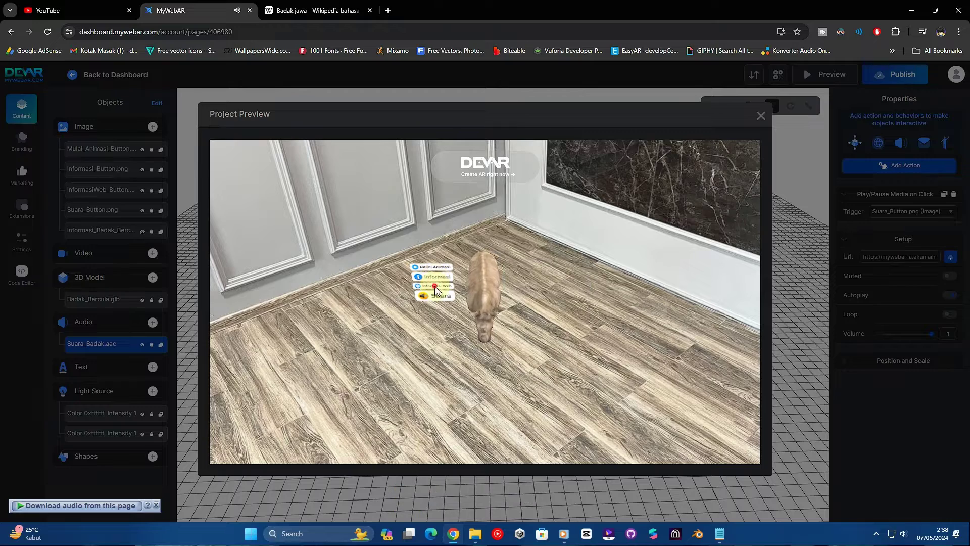
click(434, 286)
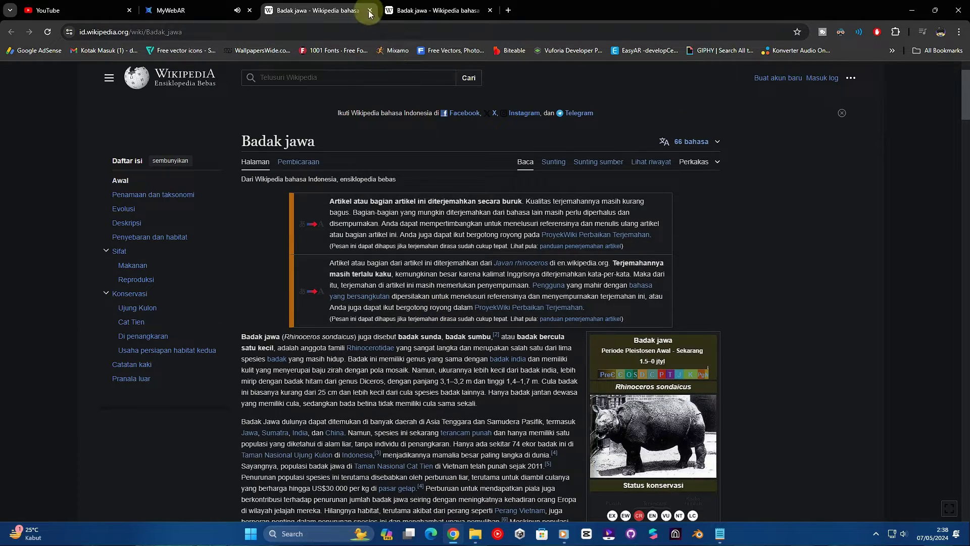
click(370, 10)
click(370, 11)
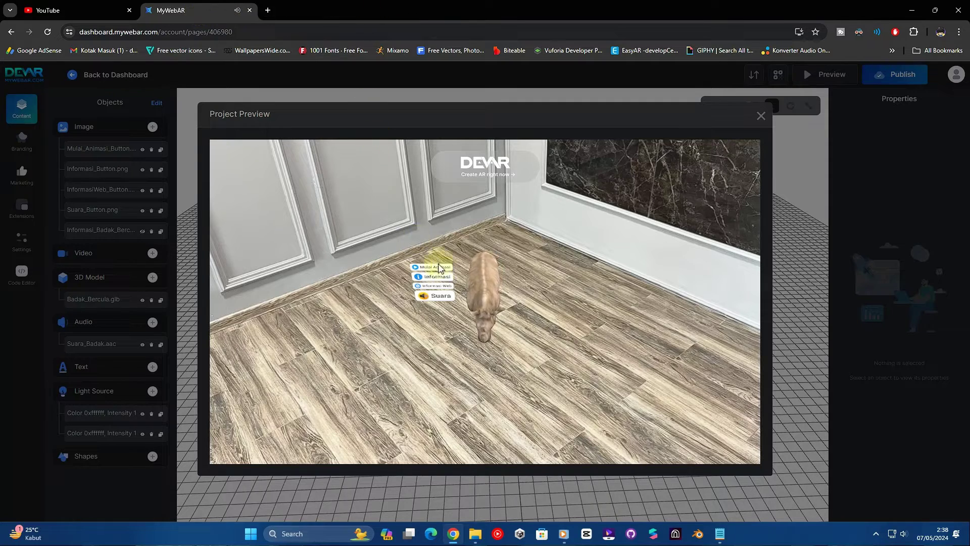
click(440, 296)
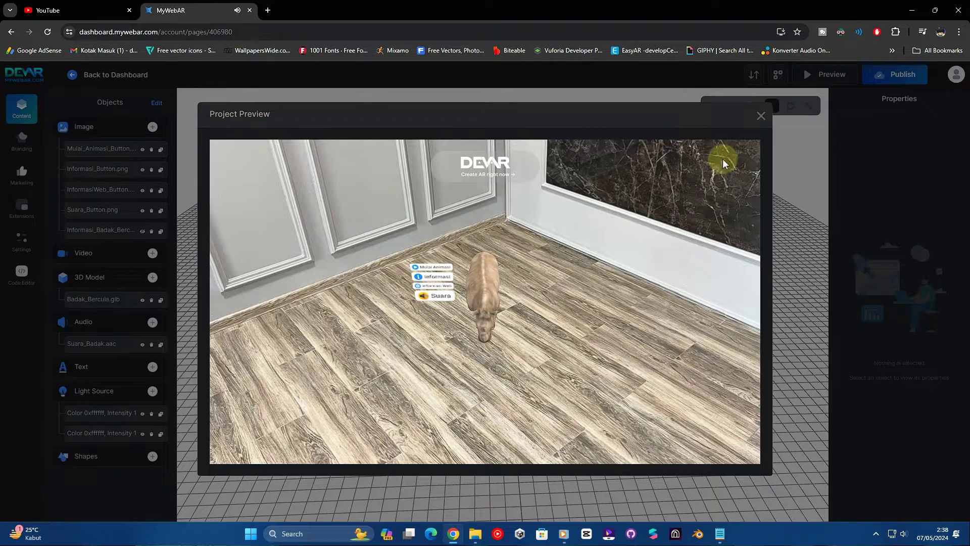
click(754, 115)
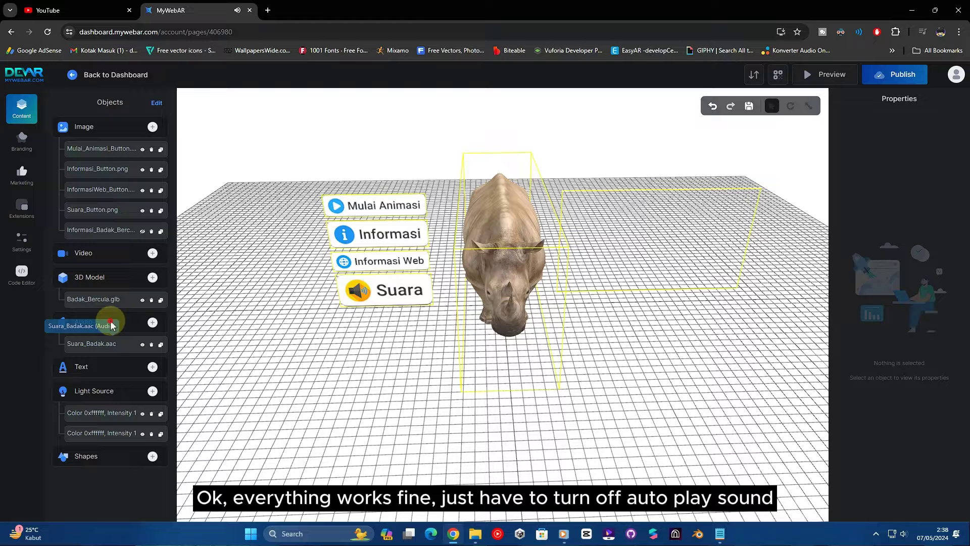
- Turn off Autoplay for the Suara_Badak.aac audio
click(109, 348)
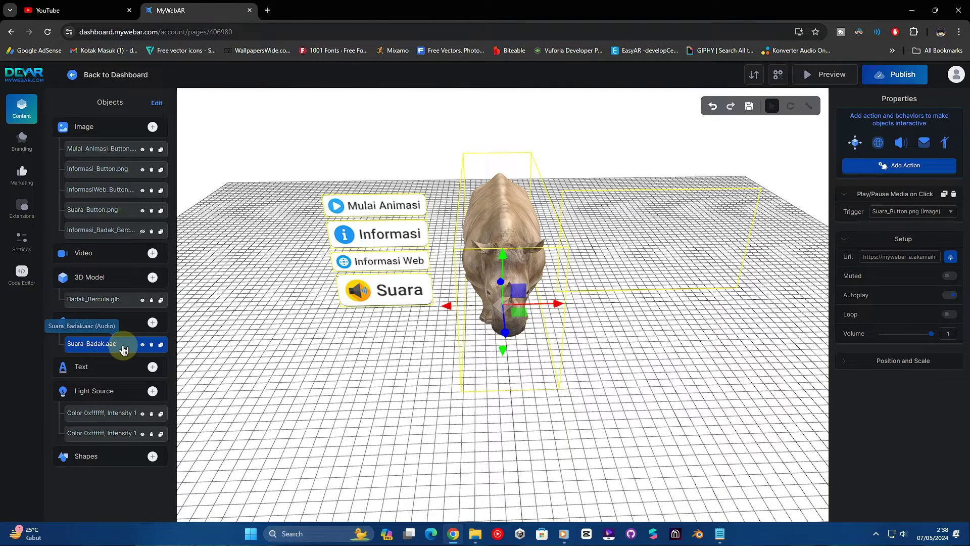
click(950, 296)
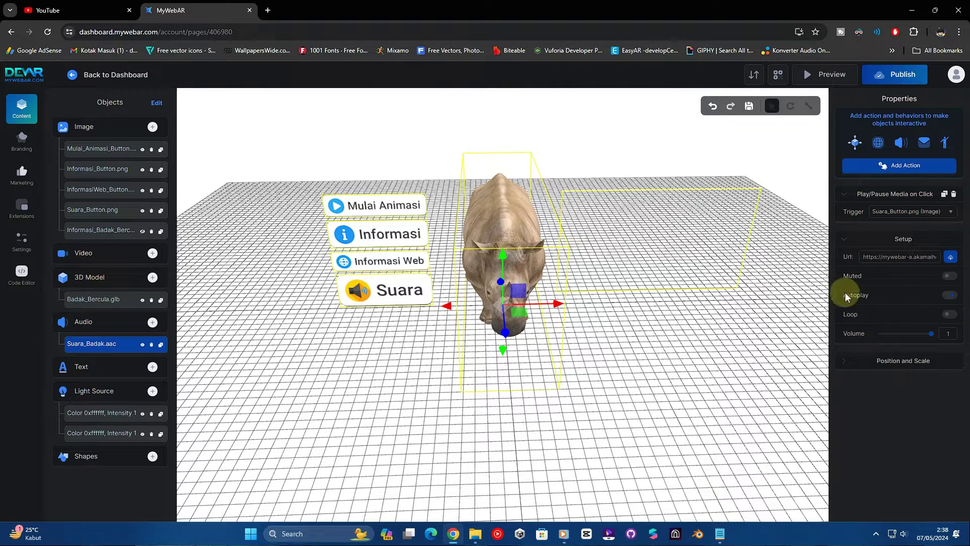
- Turn off Autoplay for the rhino audio and test the Mulai Animasi, Informasi, Informasi Web and Suara buttons in the project preview
click(948, 301)
click(832, 74)
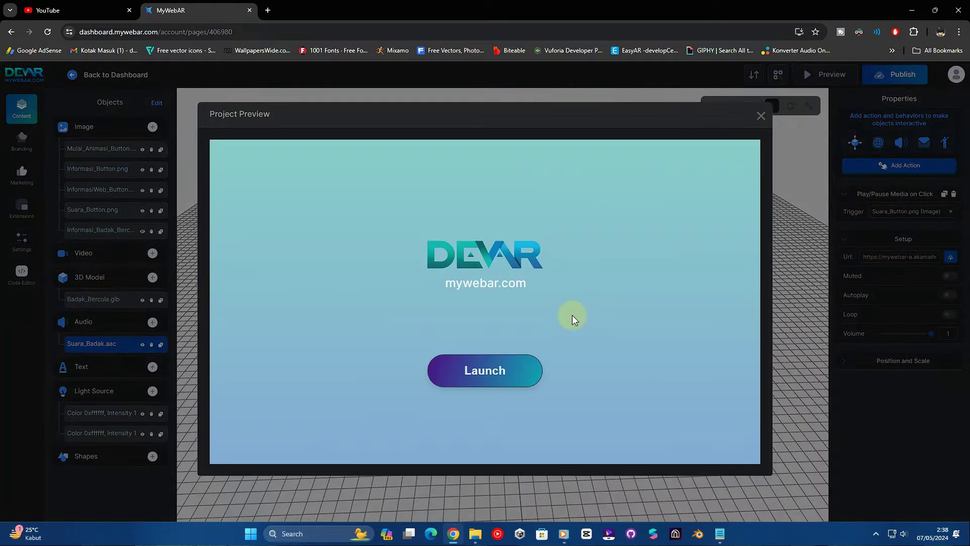
click(503, 368)
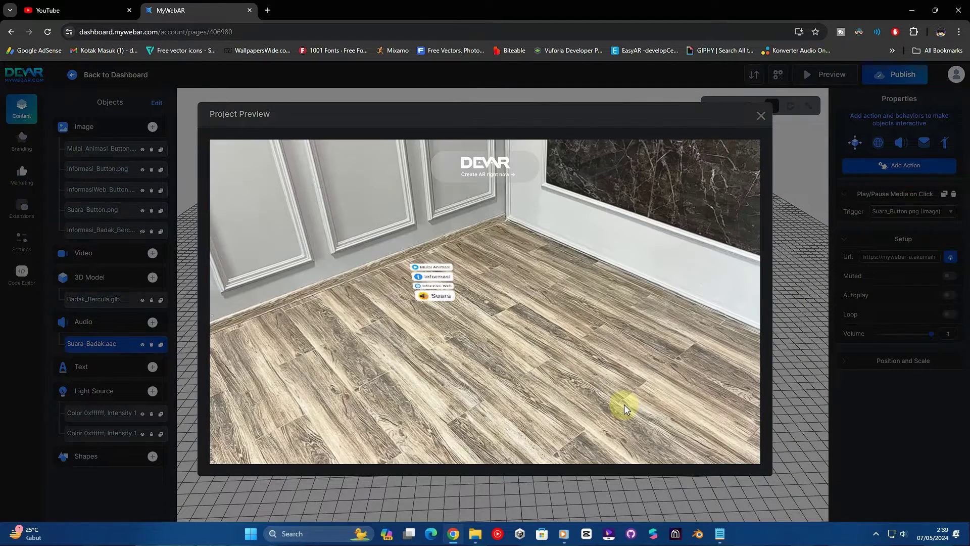
click(426, 268)
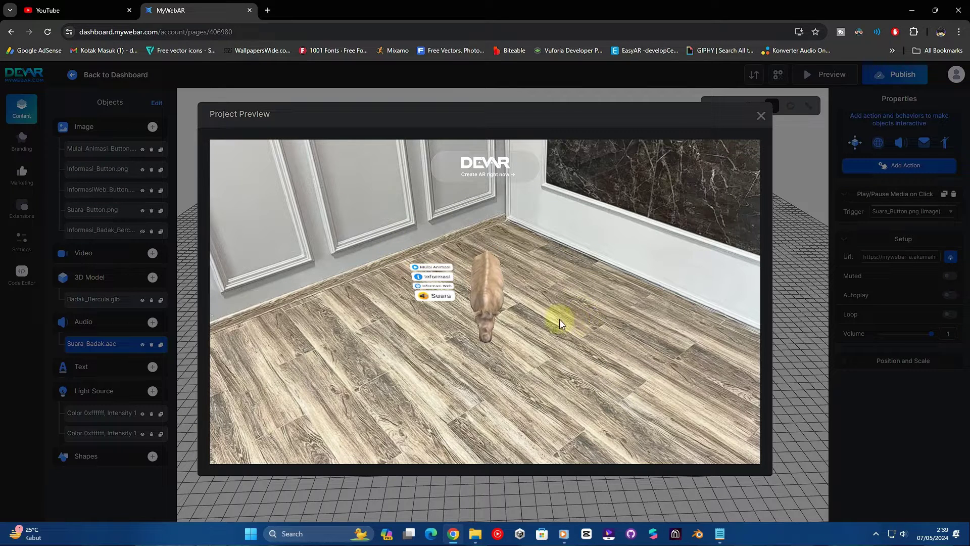
click(433, 276)
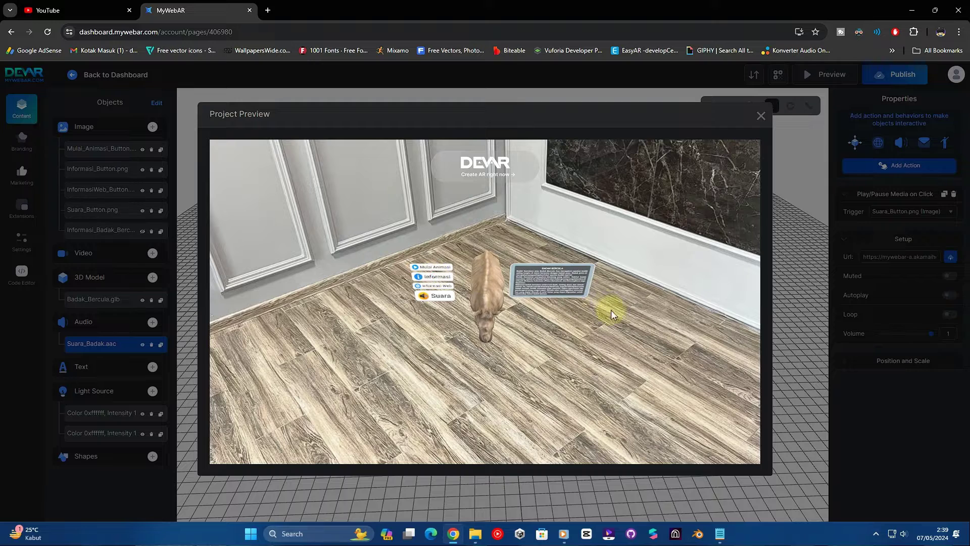
click(433, 278)
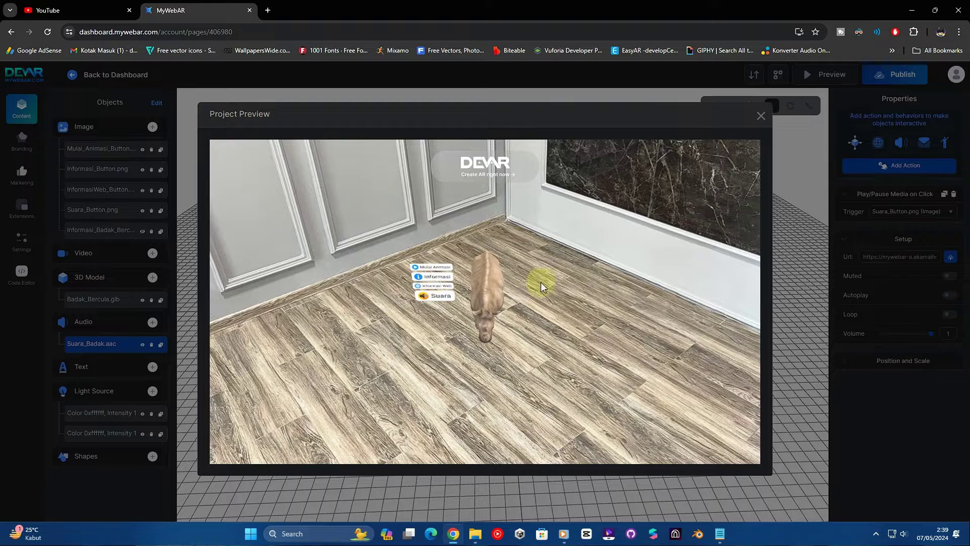
click(433, 286)
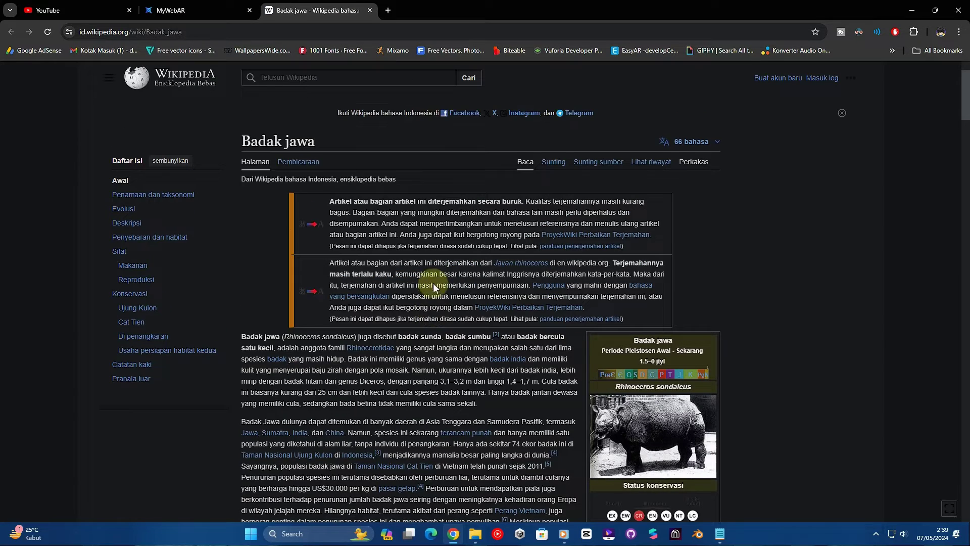
click(192, 11)
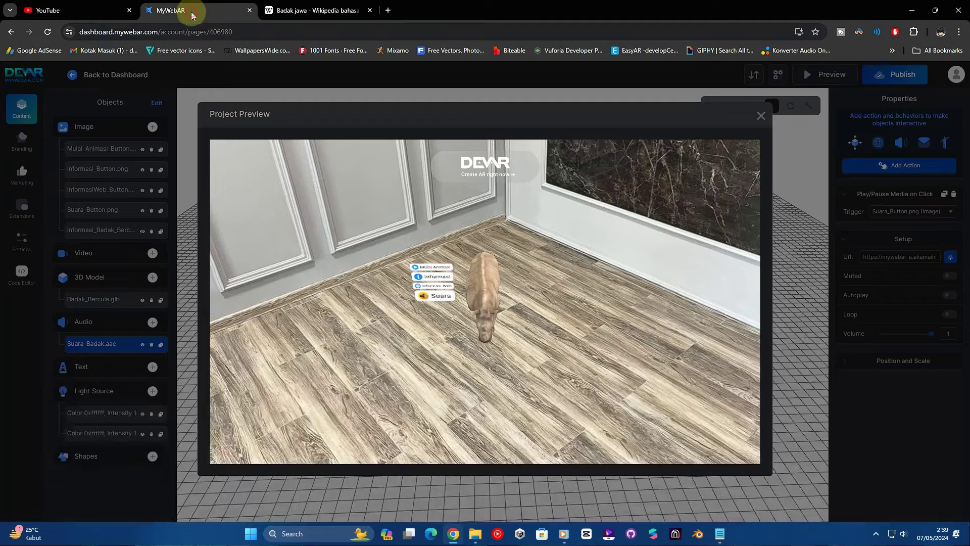
click(438, 297)
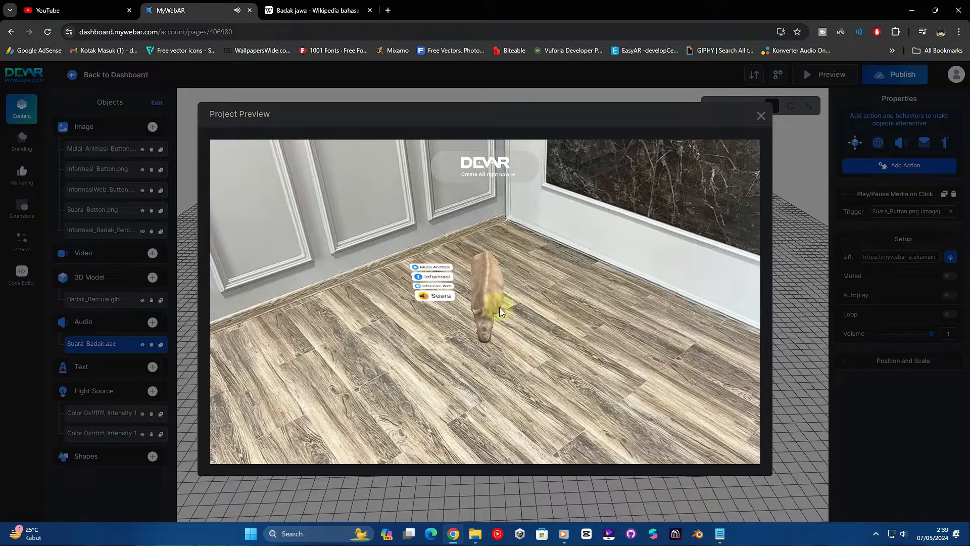
click(761, 116)
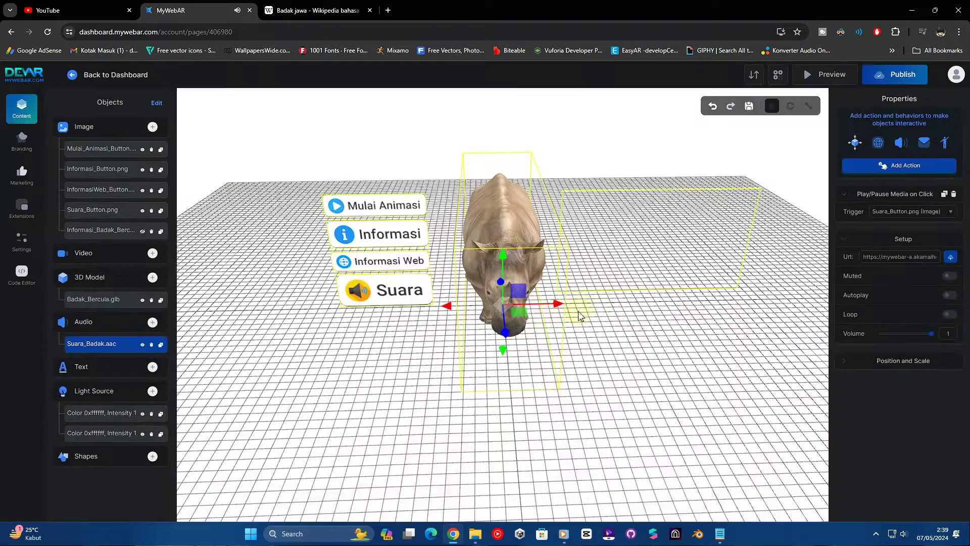
- Start a new text object reading "Badak Bercula Dua" in Georgia Bold
scroll(581, 278, up, 5)
scroll(581, 303, down, 5)
drag(602, 379, 607, 352)
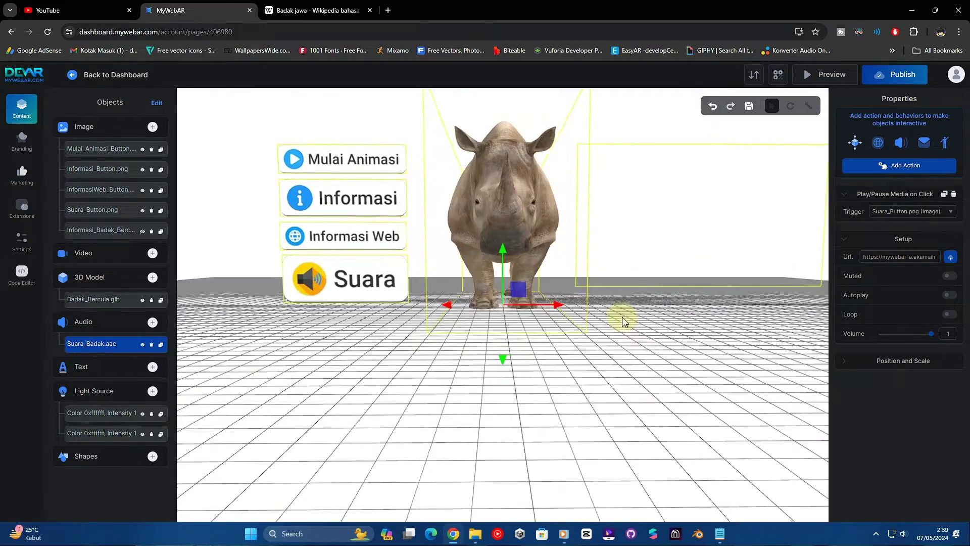
drag(623, 318, 615, 422)
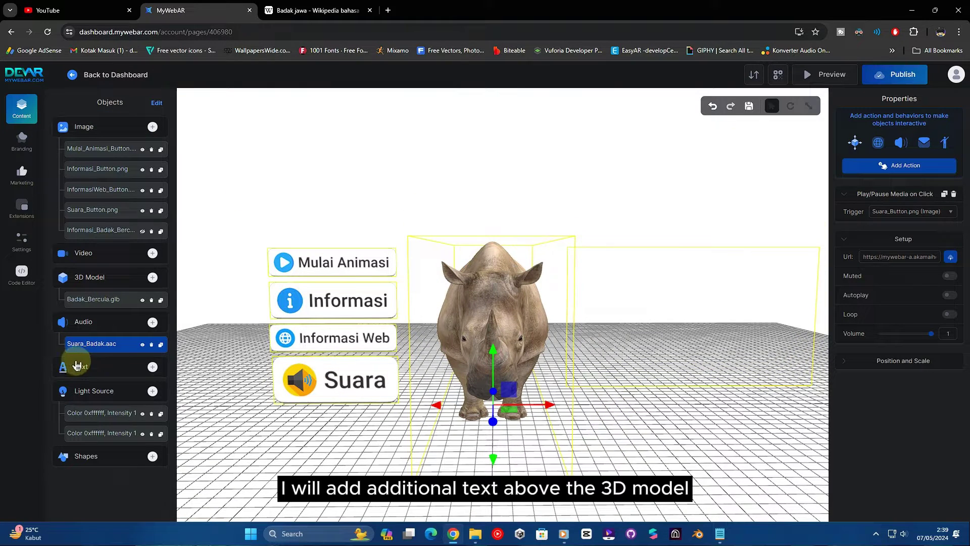
click(152, 366)
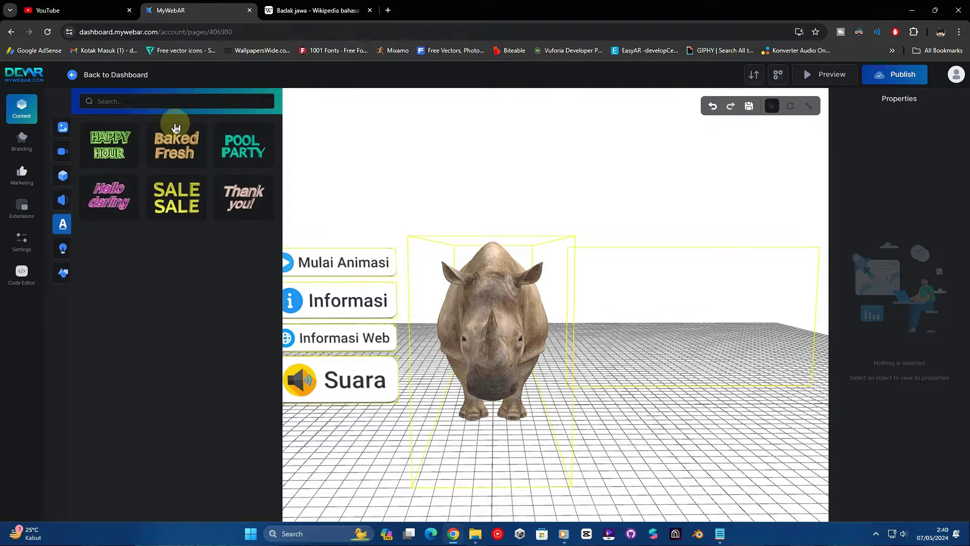
click(176, 128)
click(256, 285)
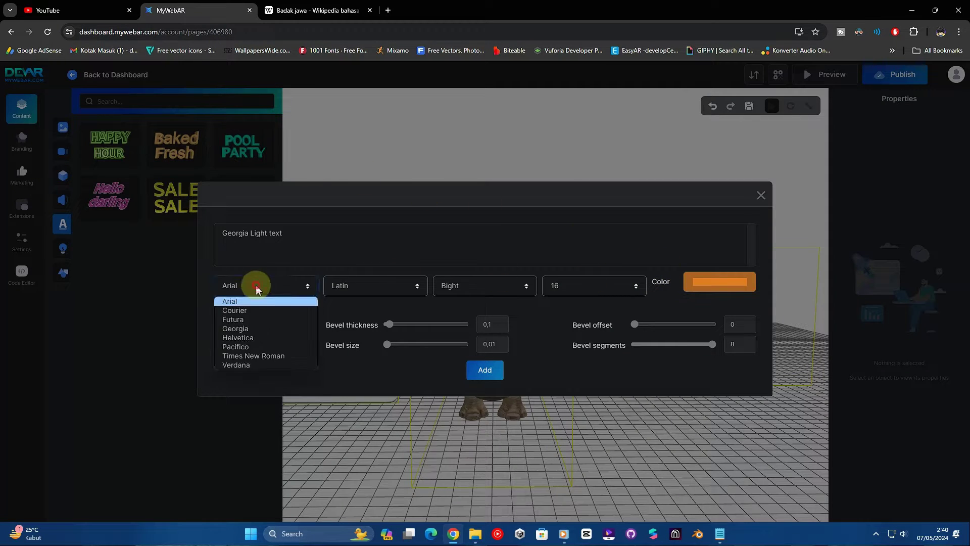
click(257, 331)
drag(310, 248, 264, 235)
text(B)
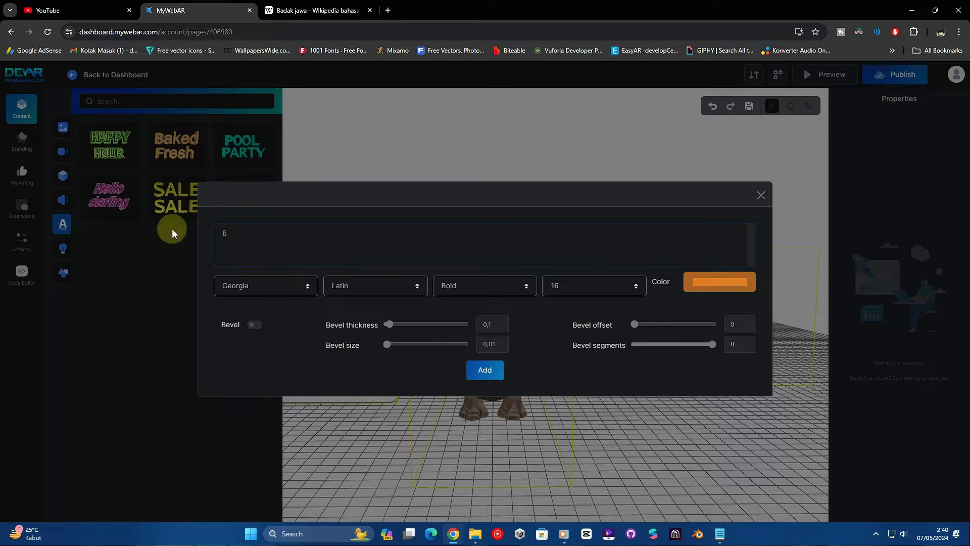
text(adak Bercula Dua)
- Set the new text's size to 18 and its colour to black, enable Bevel, and add it to the scene
click(636, 285)
click(574, 452)
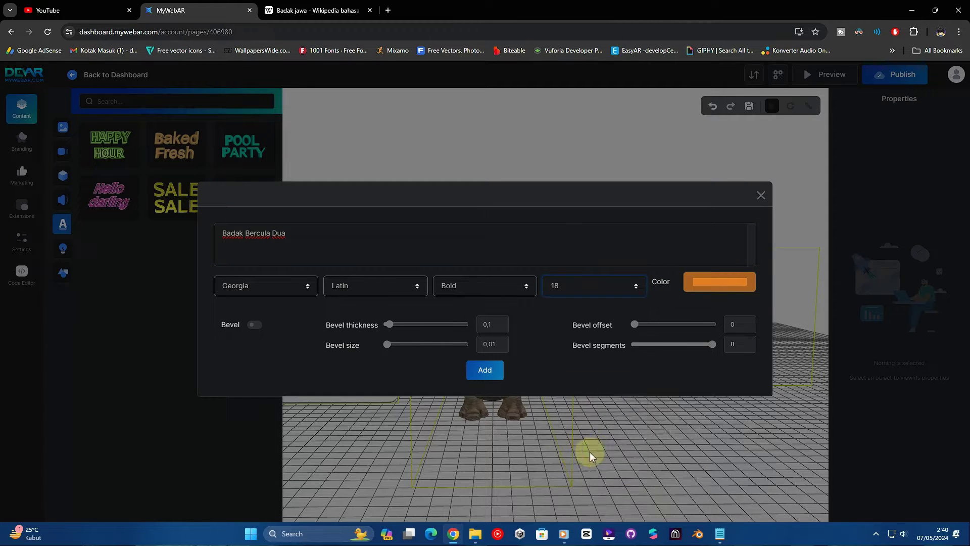
click(719, 283)
drag(753, 339, 580, 384)
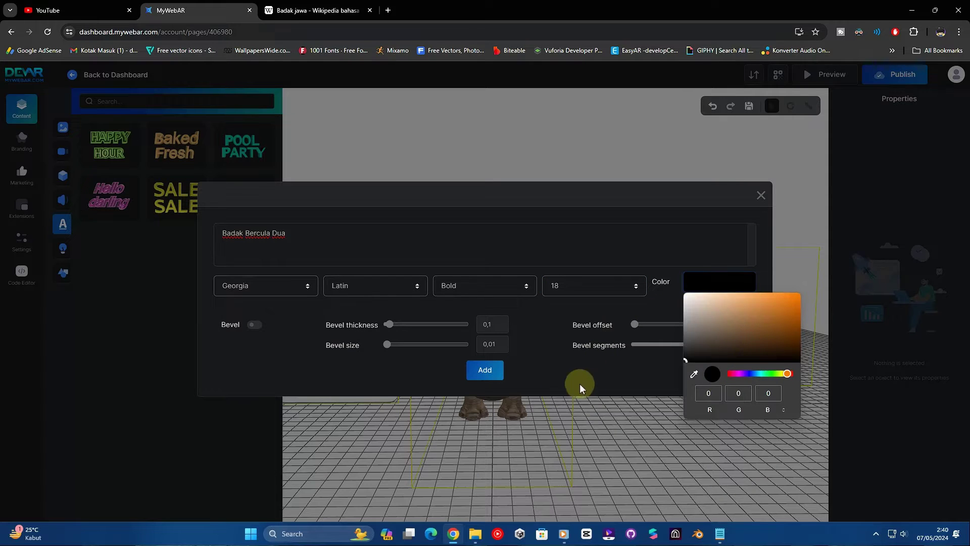
click(636, 375)
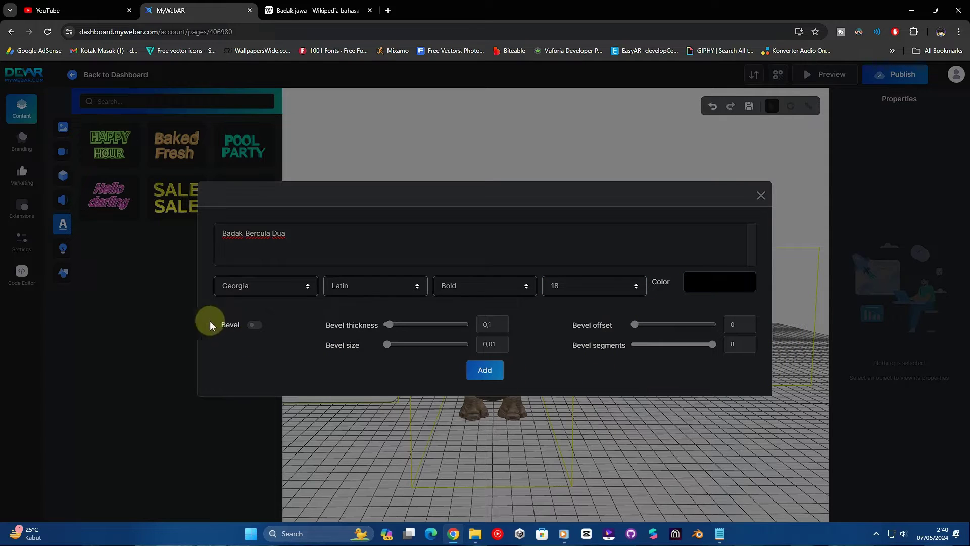
click(254, 326)
click(486, 370)
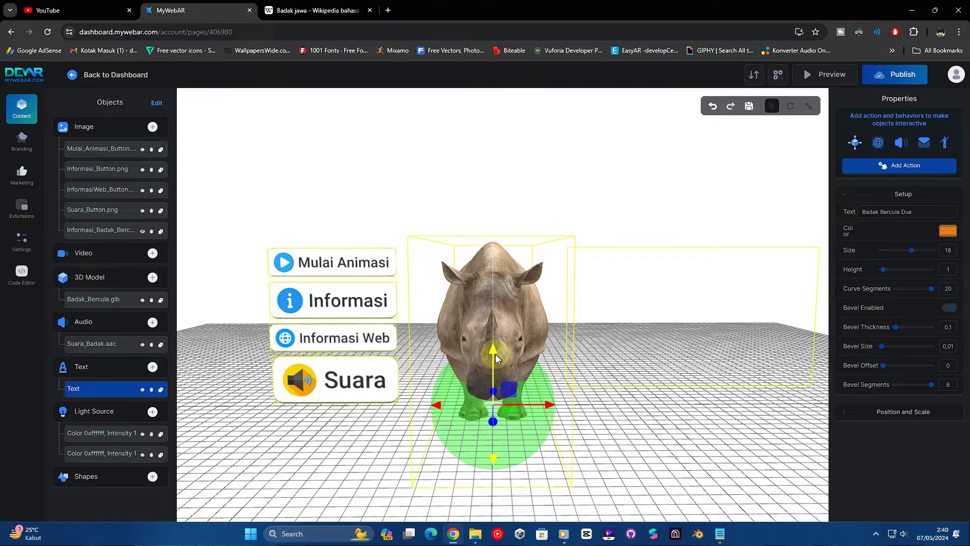
- Place the Badak Bercula Dua text centred above the rhino model and change its colour to black
drag(497, 358, 529, 168)
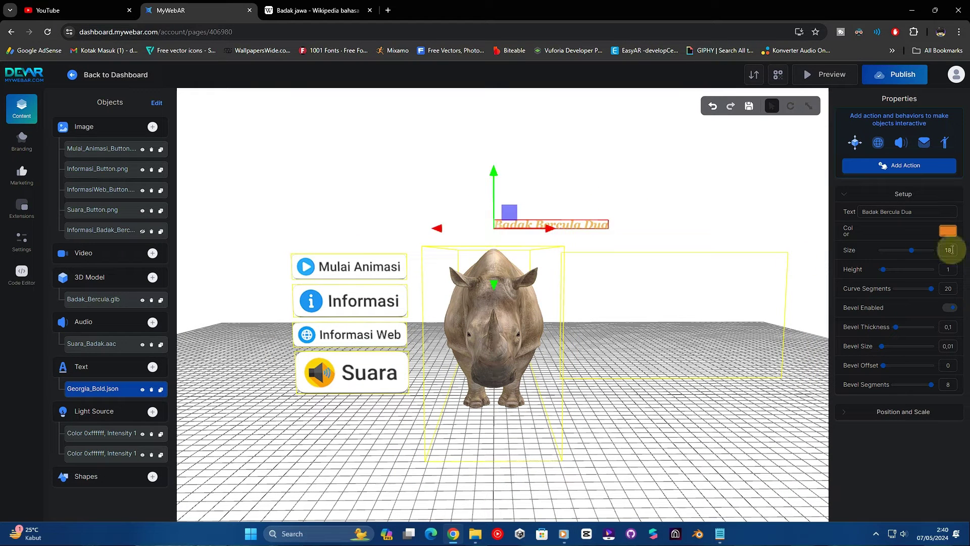
click(948, 231)
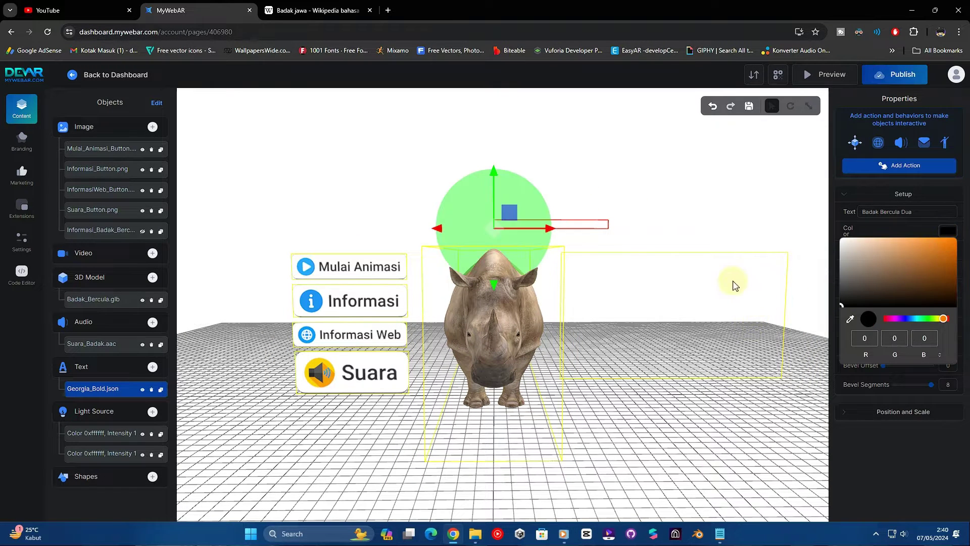
click(863, 291)
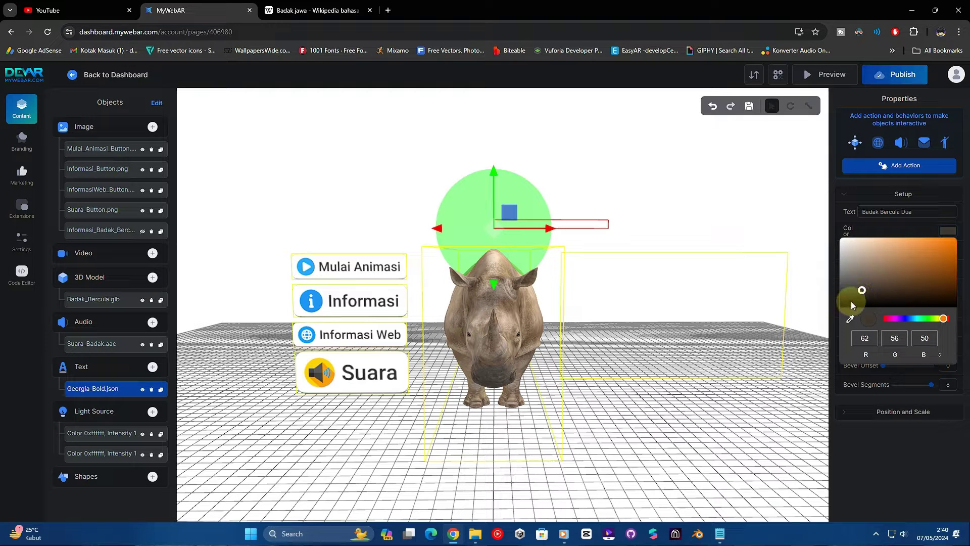
click(851, 302)
click(841, 304)
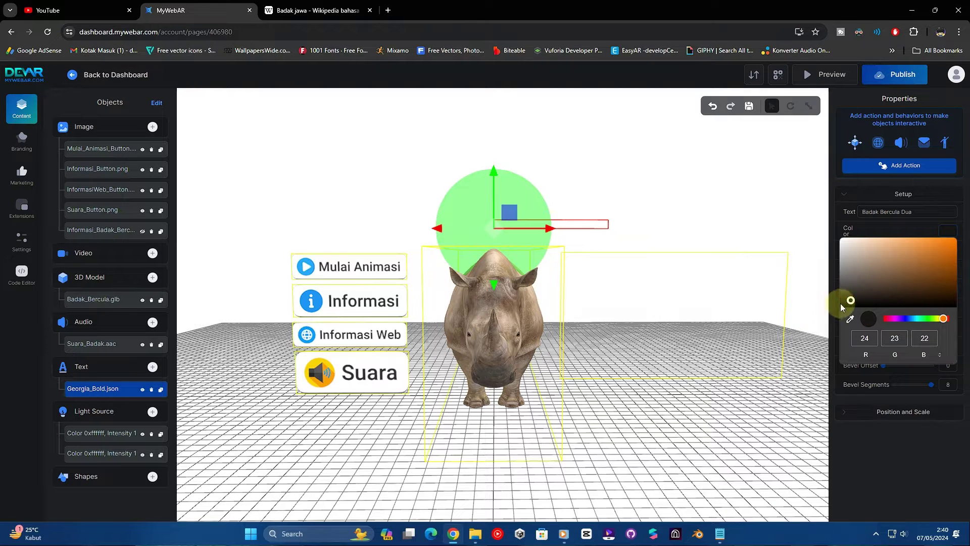
click(723, 224)
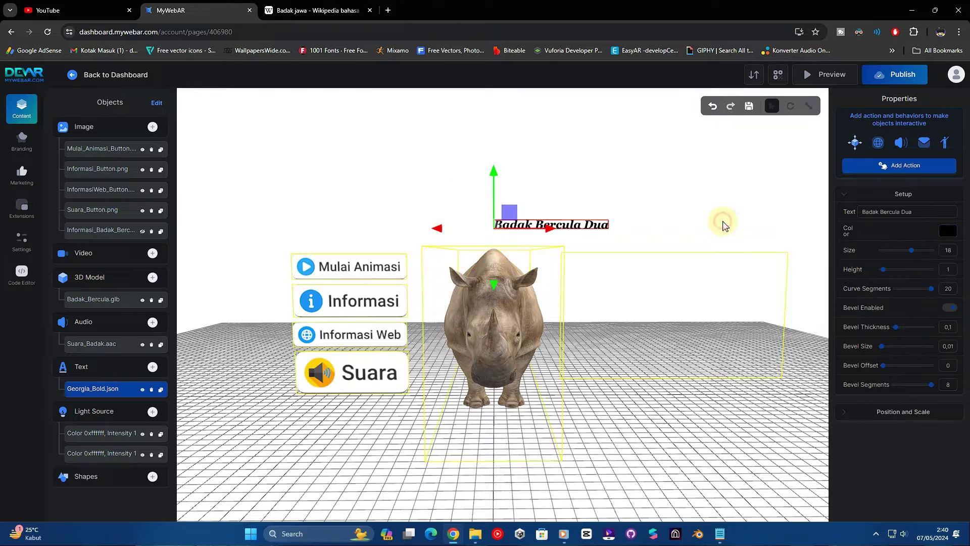
drag(547, 233, 486, 238)
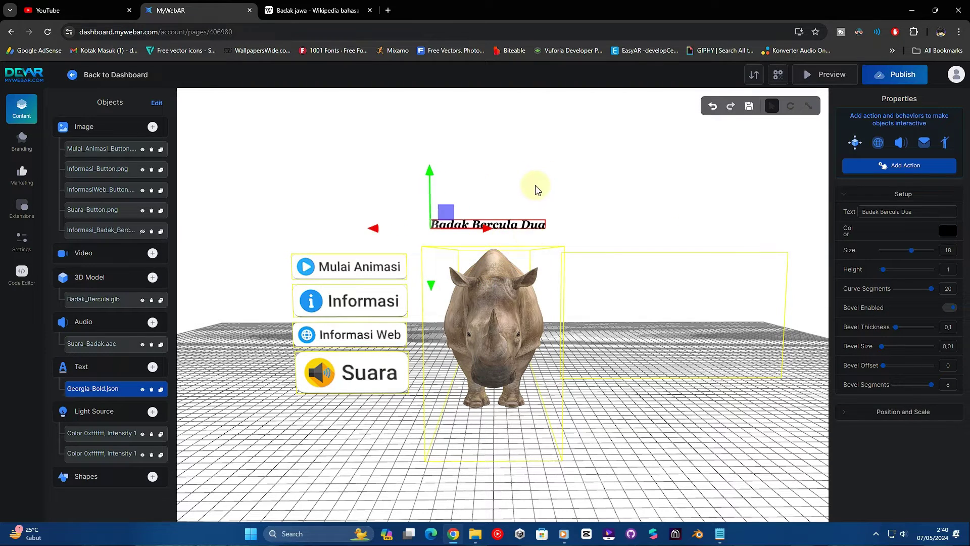
- Set the Badak Bercula Dua text's size to 22 and shift it slightly sideways to centre it over the rhino
scroll(536, 189, down, 3)
scroll(525, 208, up, 10)
drag(552, 197, 711, 247)
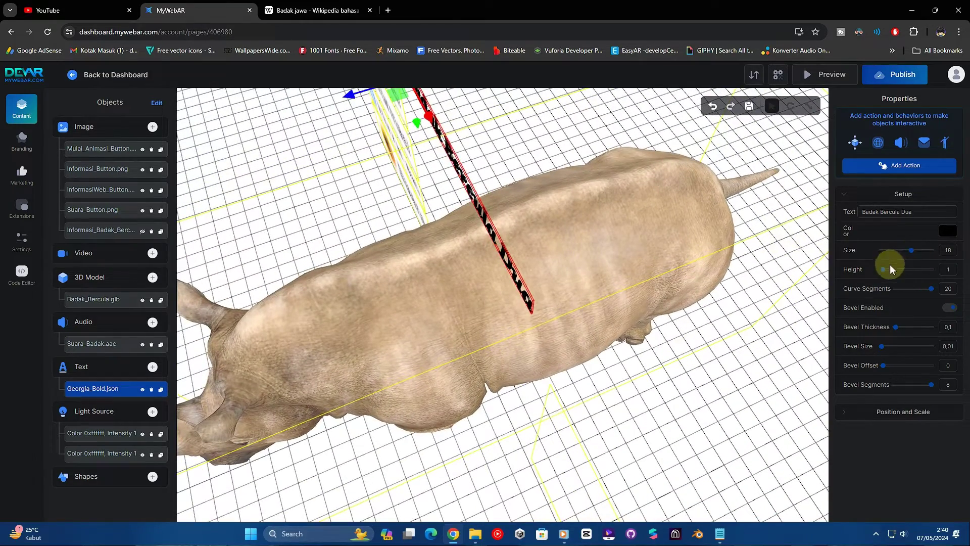
drag(919, 251, 918, 250)
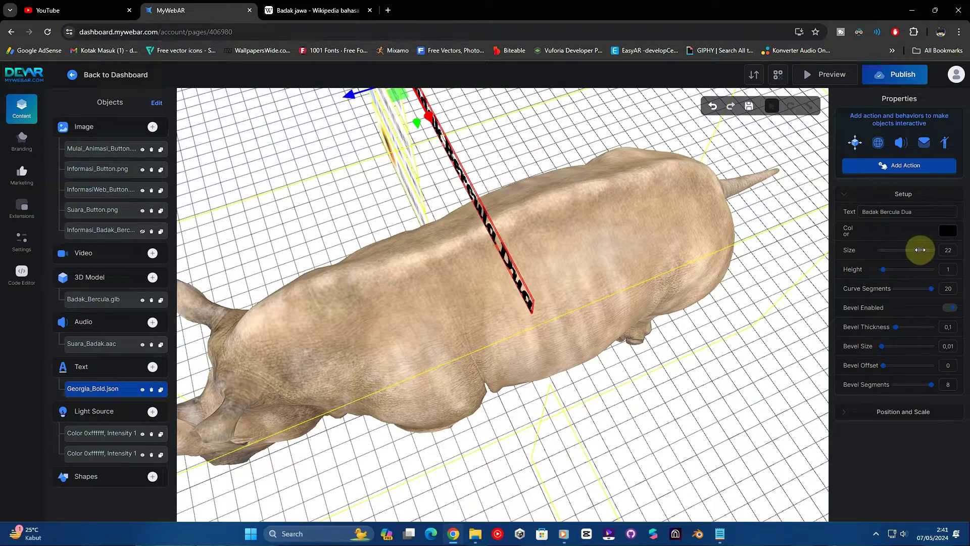
scroll(544, 353, up, 5)
scroll(549, 372, down, 2)
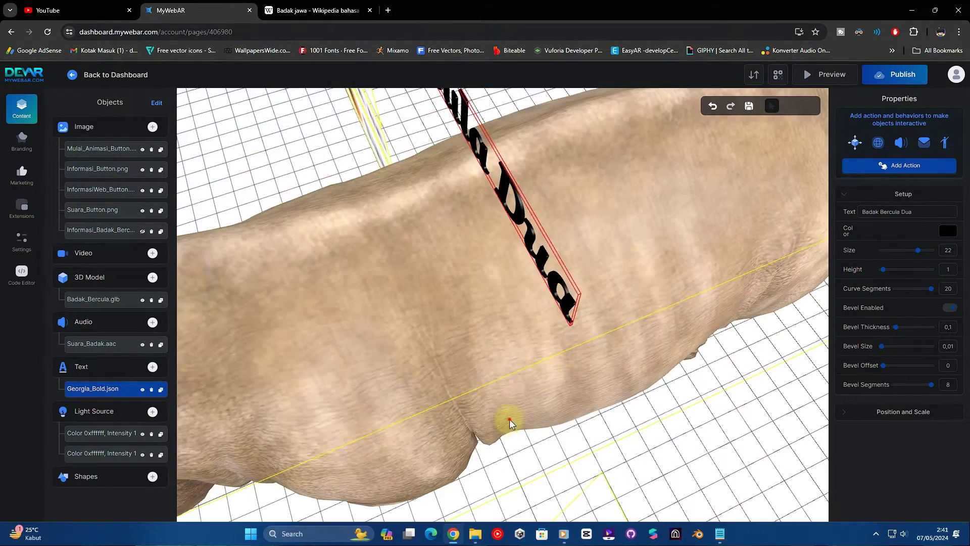
scroll(510, 420, down, 10)
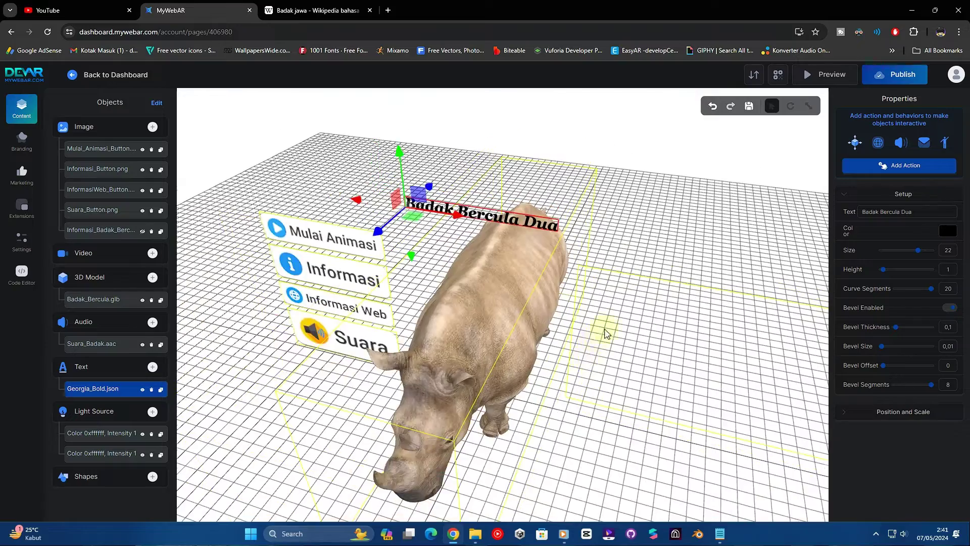
drag(606, 334, 475, 366)
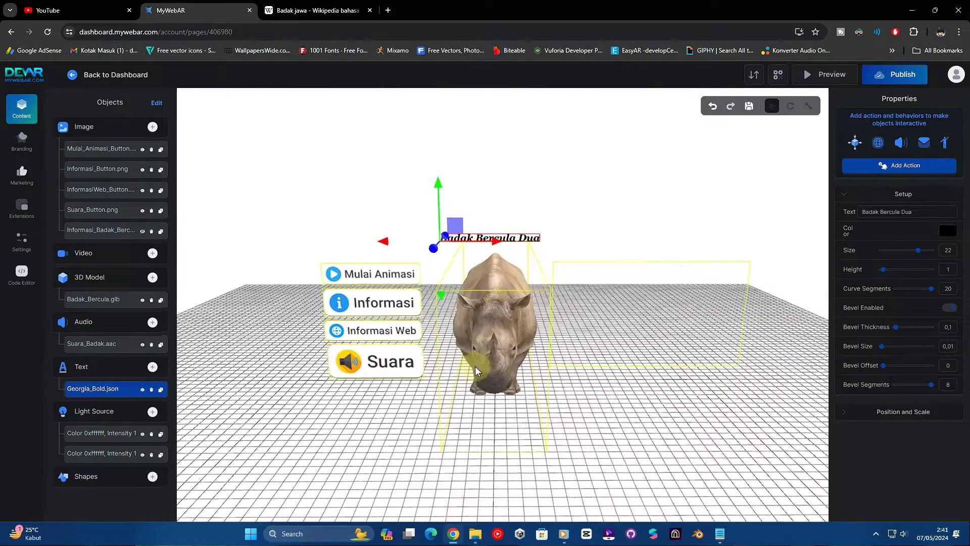
drag(497, 243, 502, 246)
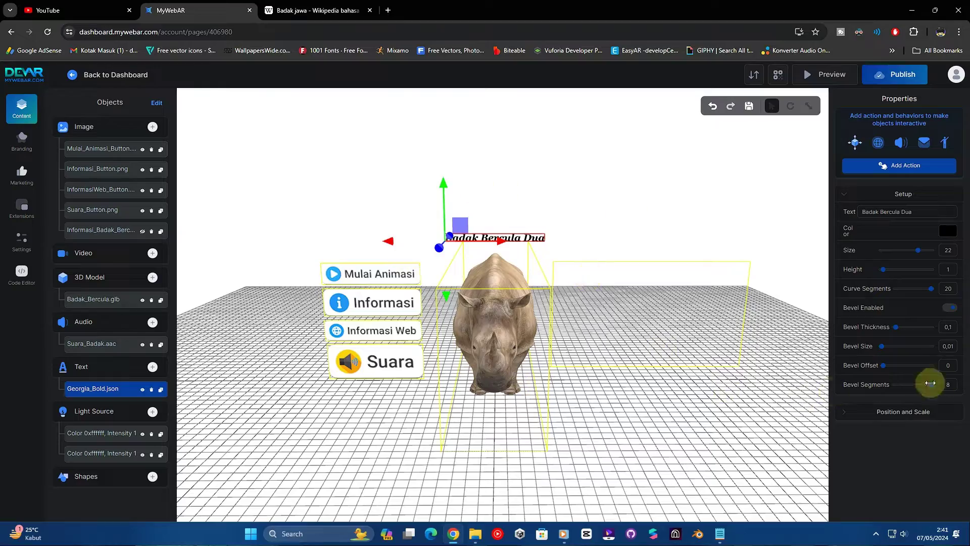
- Add the Rotate Object to Follow the Camera action to the Badak Bercula Dua text
drag(580, 426, 594, 444)
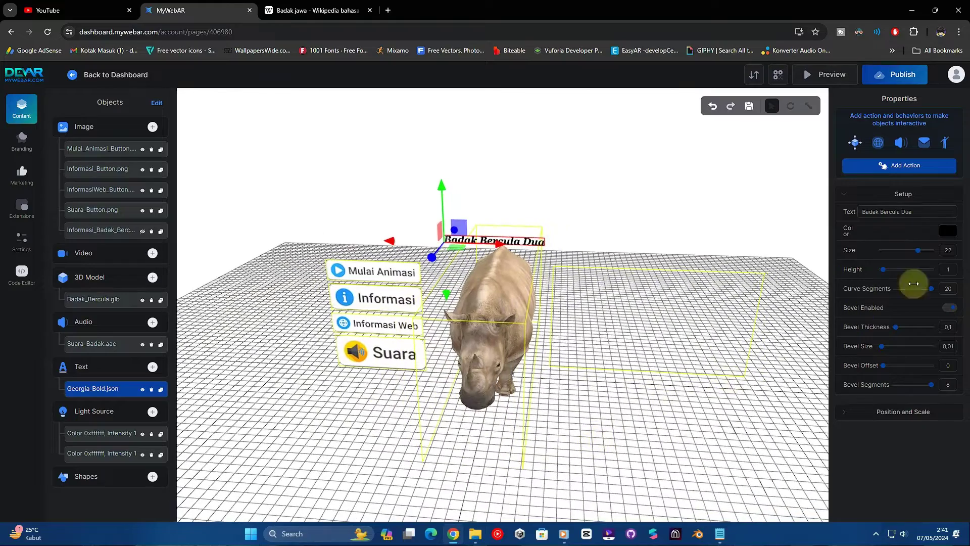
click(907, 167)
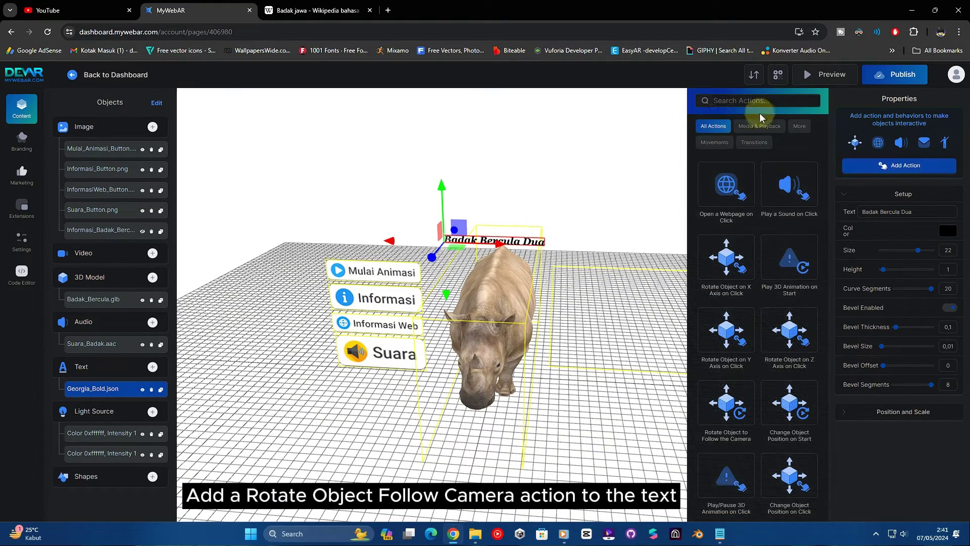
scroll(786, 359, down, 1)
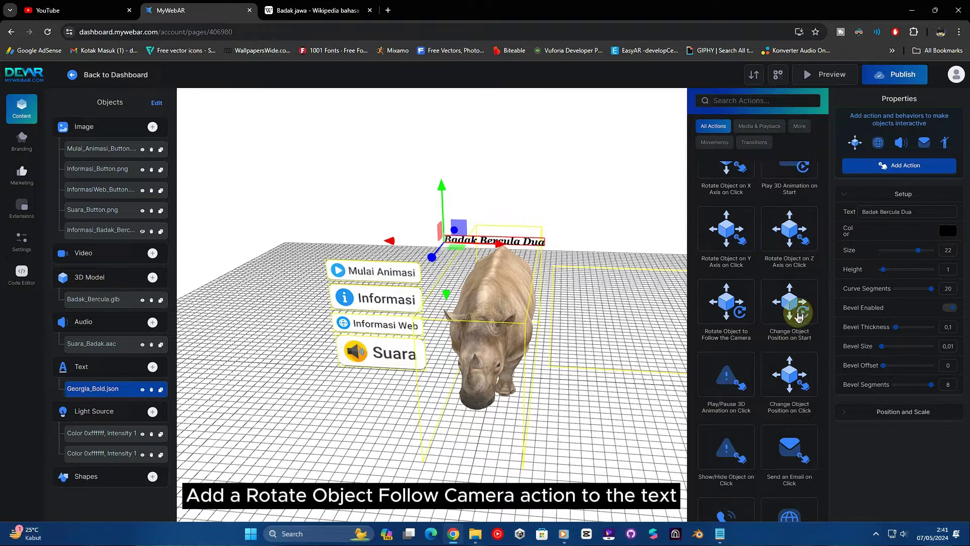
click(806, 126)
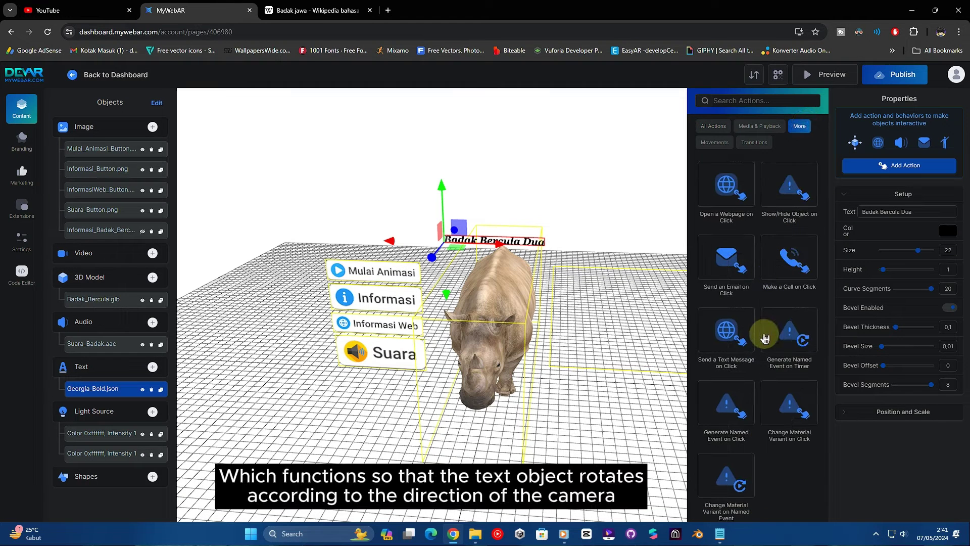
click(719, 143)
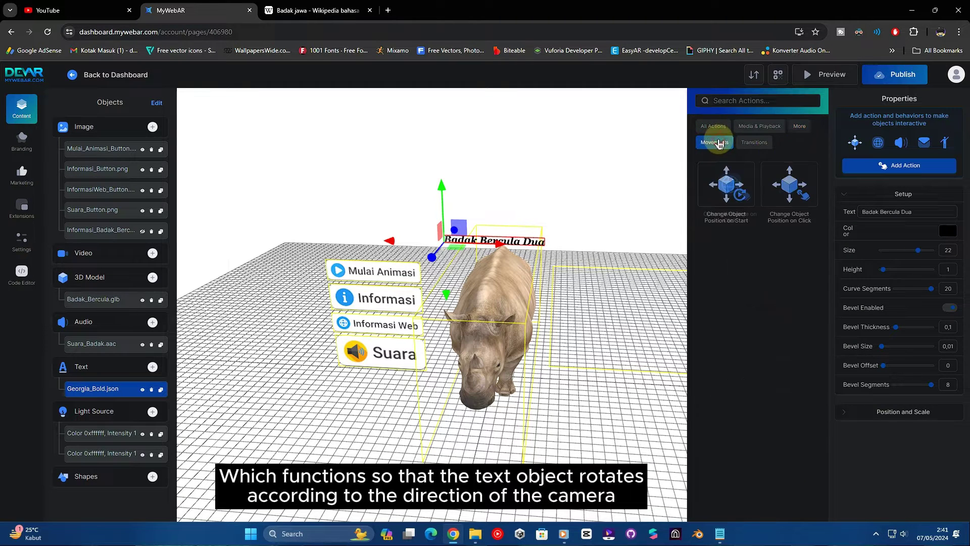
click(756, 142)
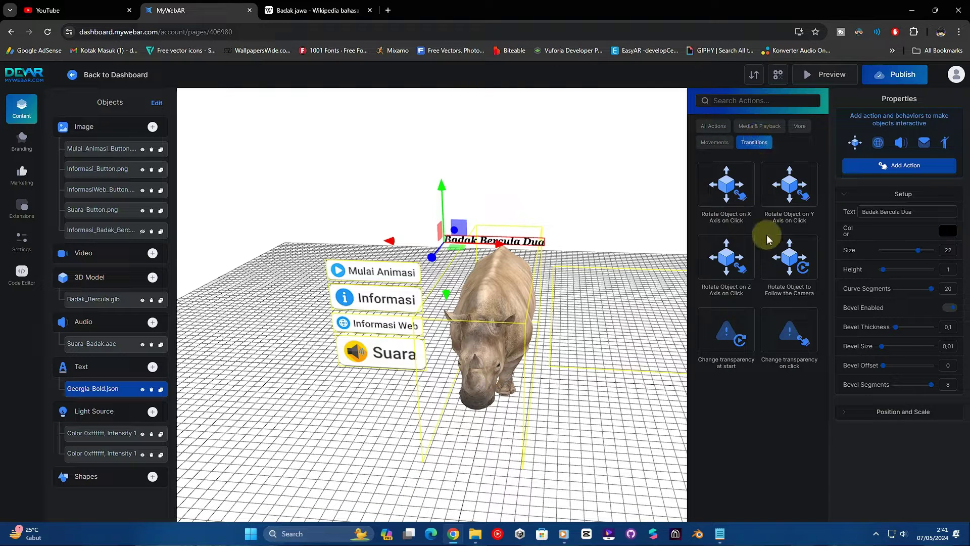
click(796, 257)
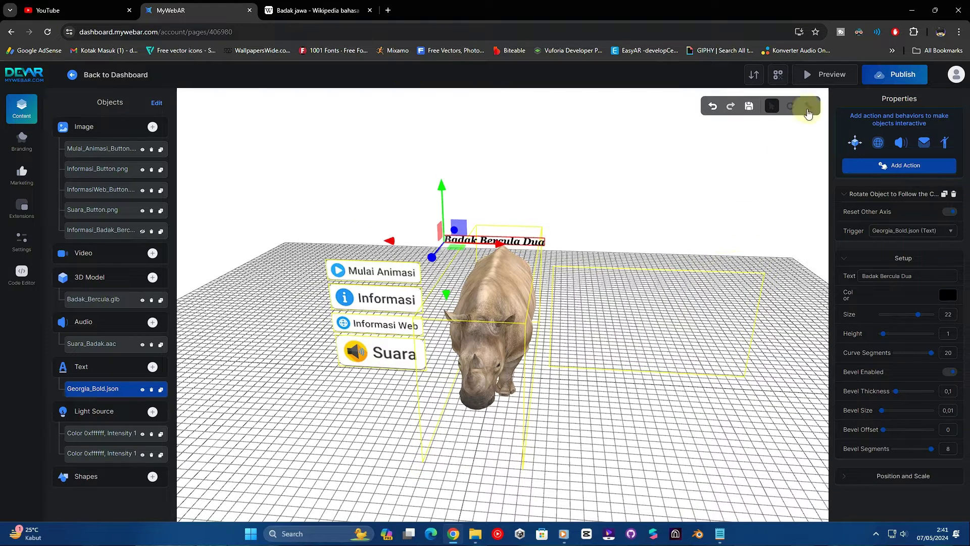
- Launch the project preview and test the Mulai Animasi and Informasi image buttons
click(830, 75)
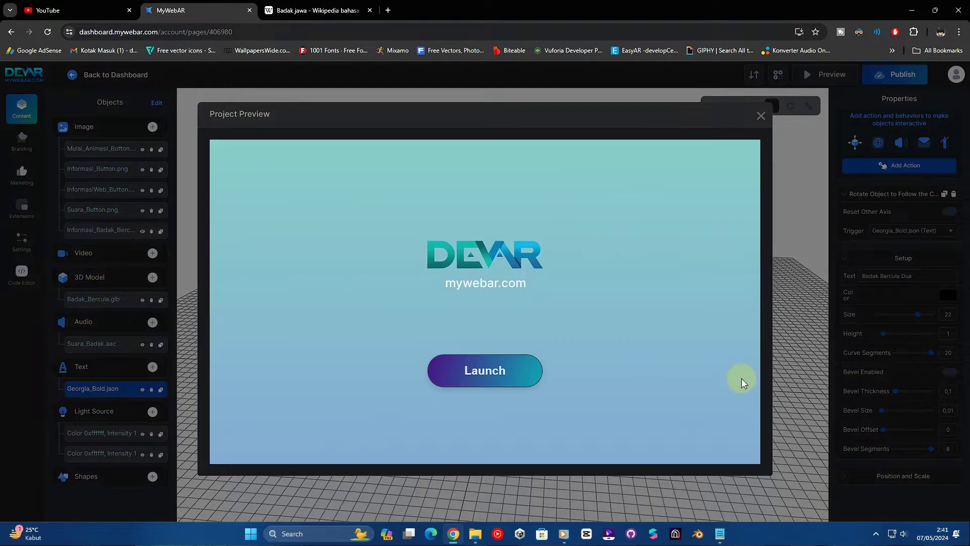
click(513, 364)
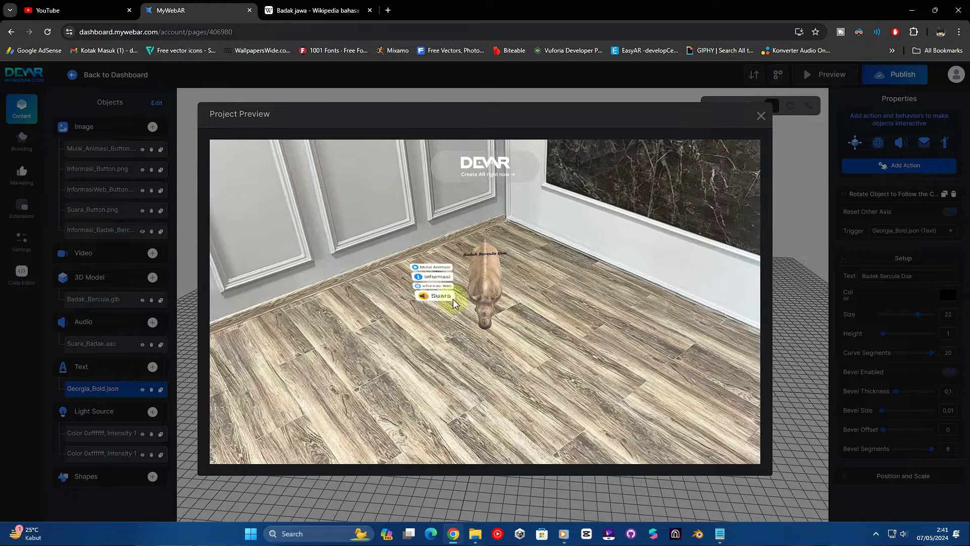
click(433, 268)
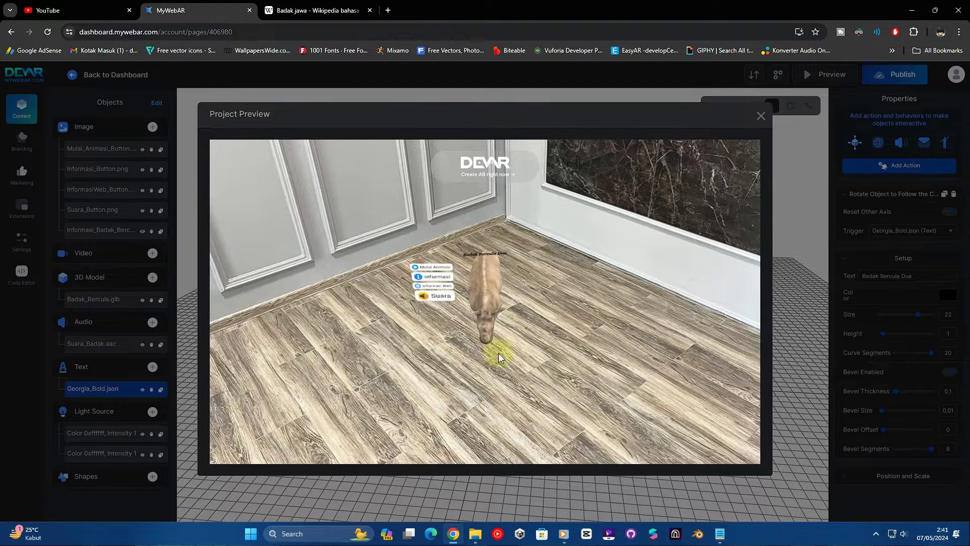
click(436, 277)
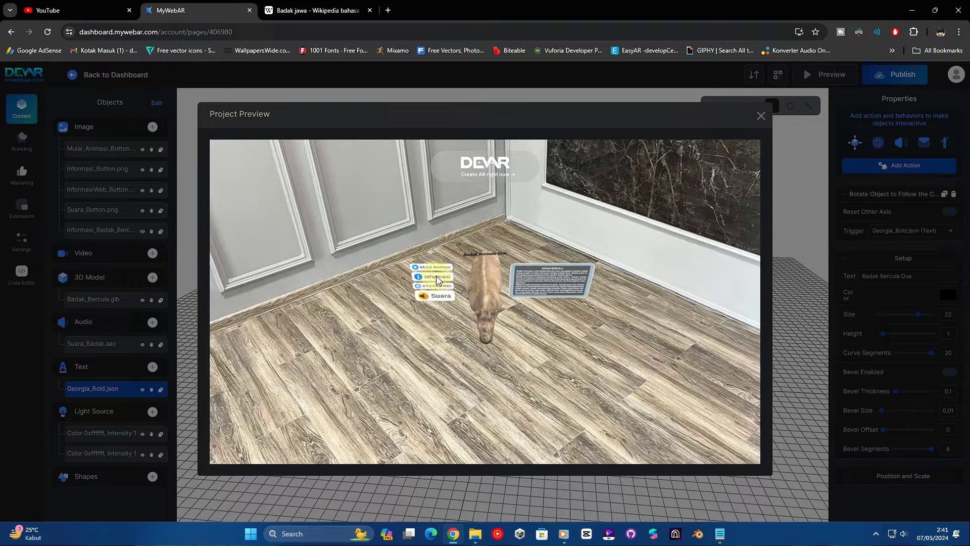
- Test the Informasi Web and Suara buttons in the preview, close the Wikipedia pages and exit the preview
click(436, 285)
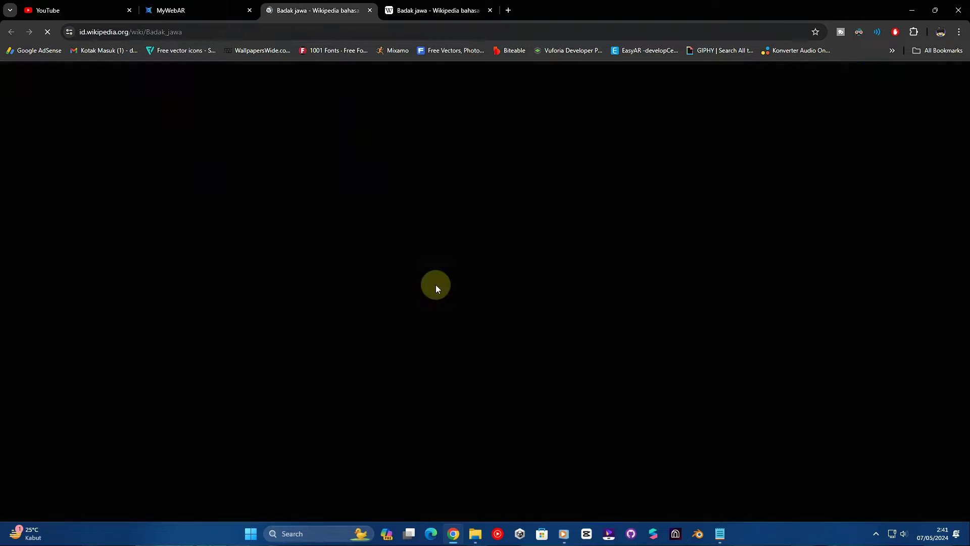
click(371, 10)
click(371, 10)
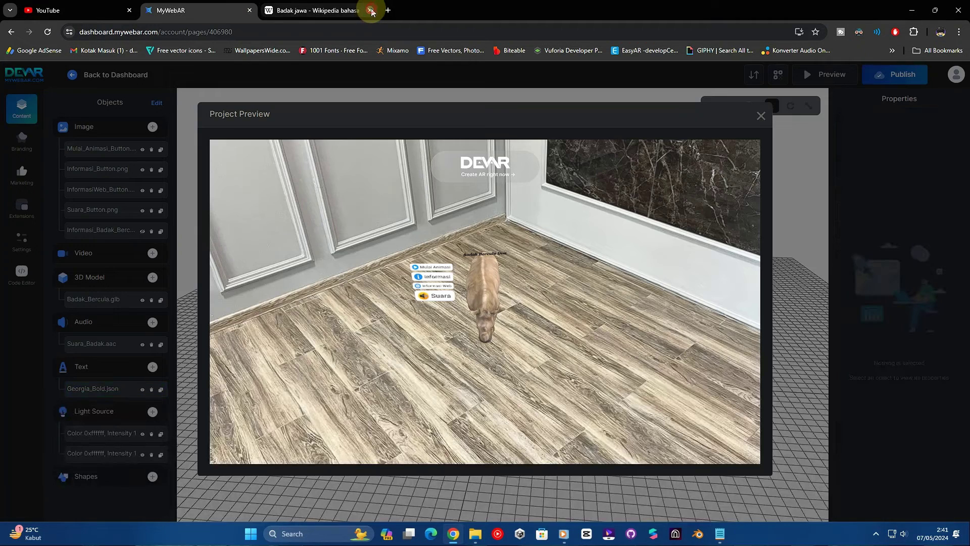
click(437, 301)
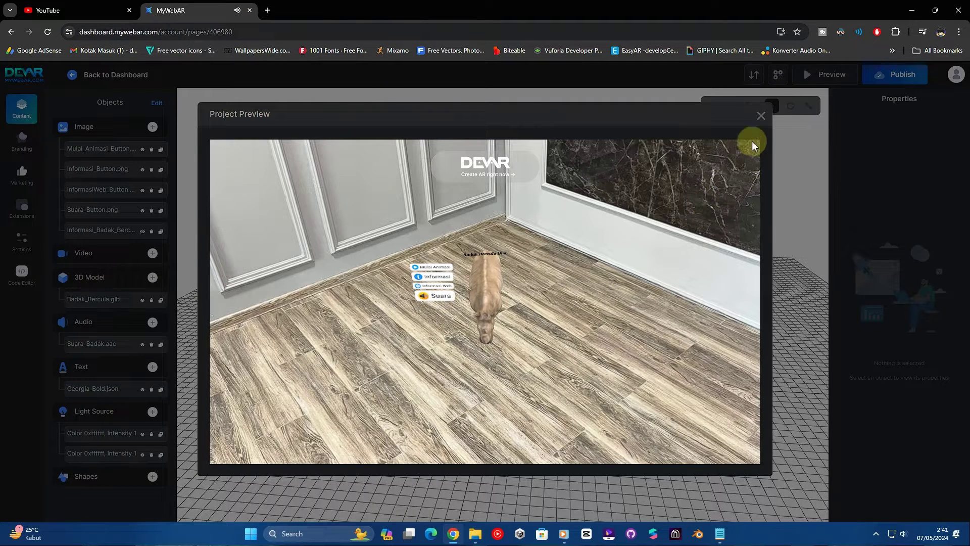
click(760, 118)
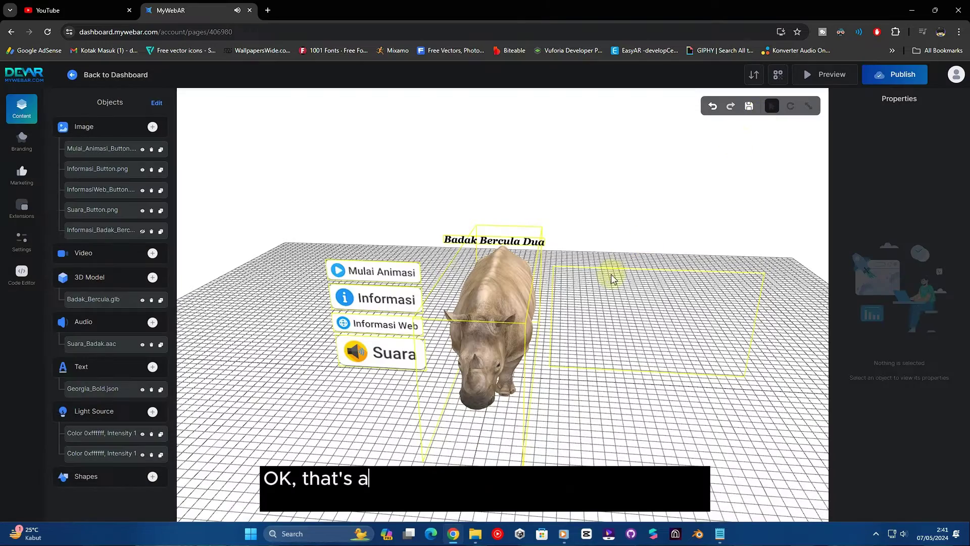
- Rename the project as 3D Animal Animation in the project's general settings
click(28, 244)
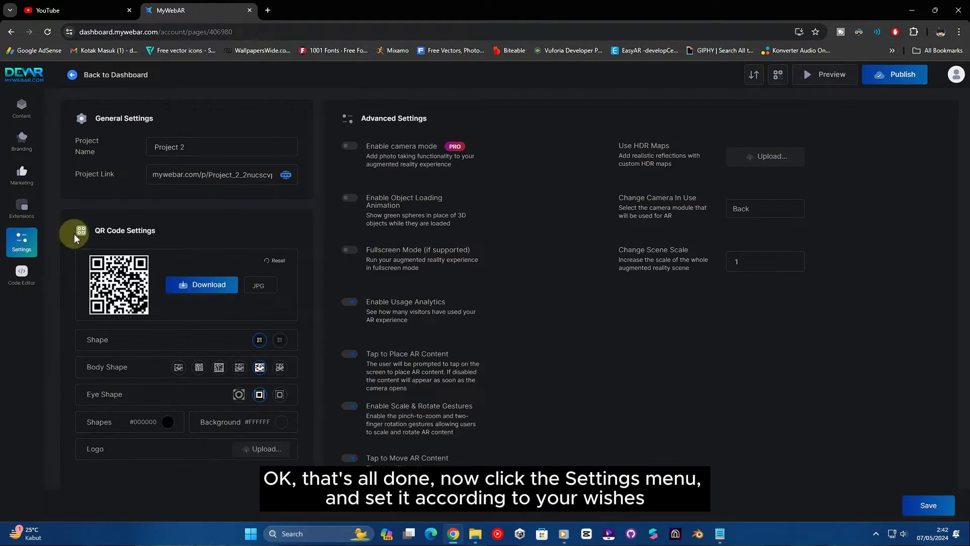
drag(202, 147, 67, 132)
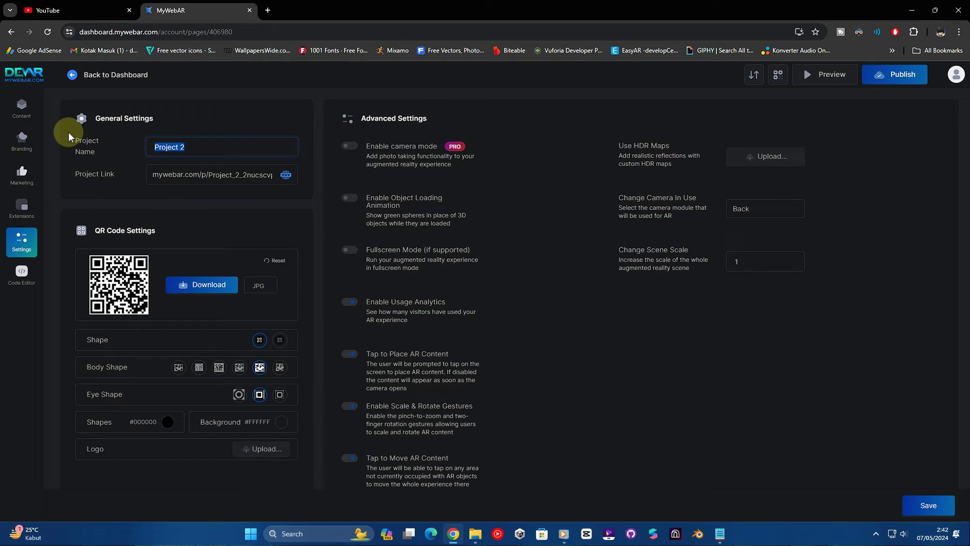
key(BackSpace)
text(3D Animal Animation)
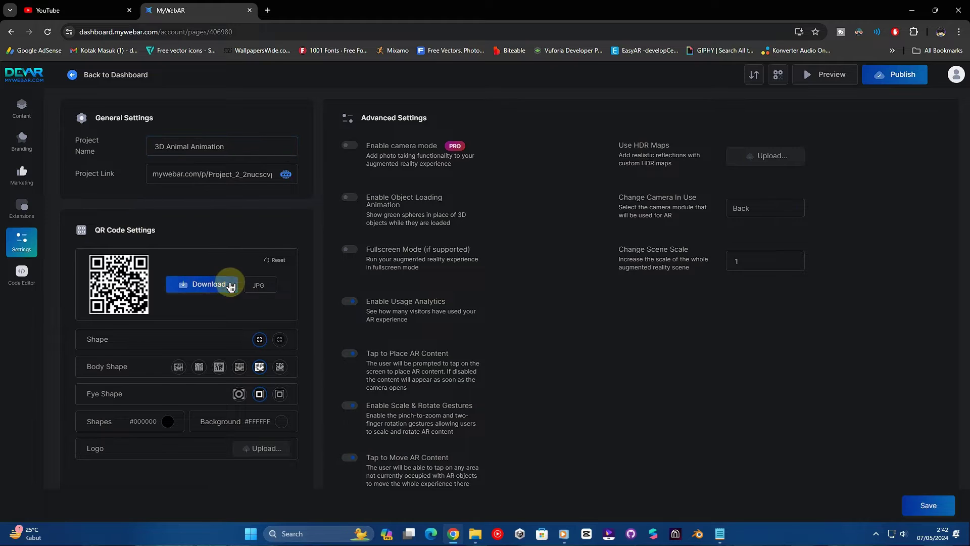
- Publish the project and copy its AR Experience Link
scroll(238, 275, down, 2)
scroll(331, 317, up, 2)
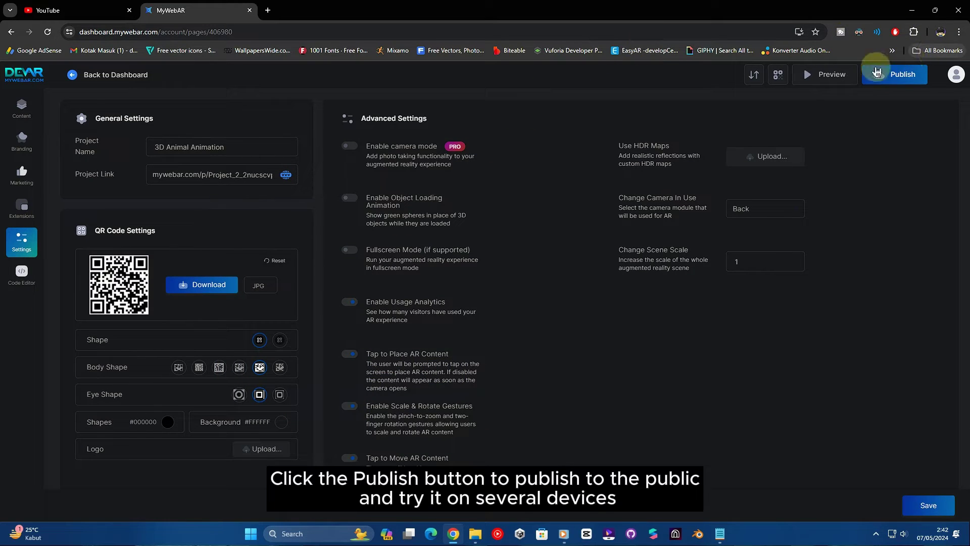
click(887, 81)
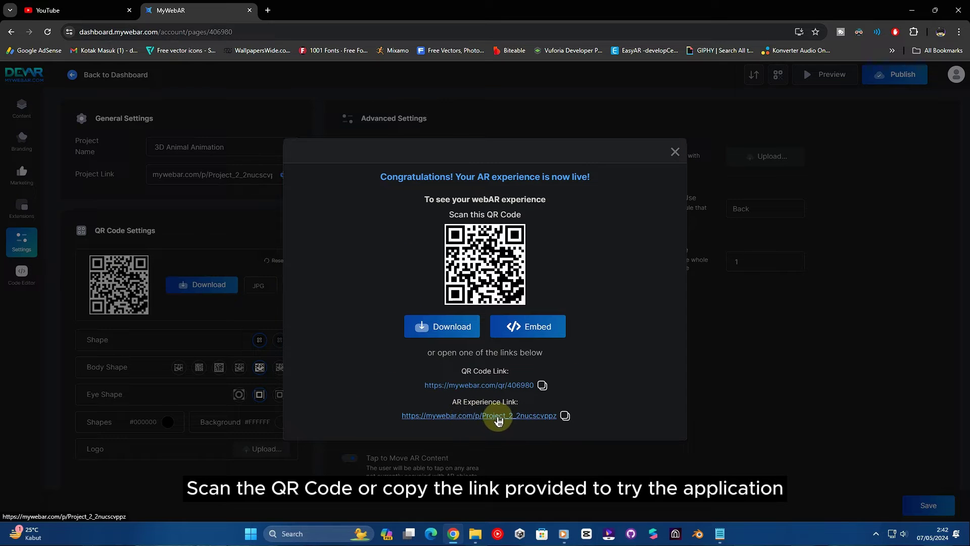
click(565, 416)
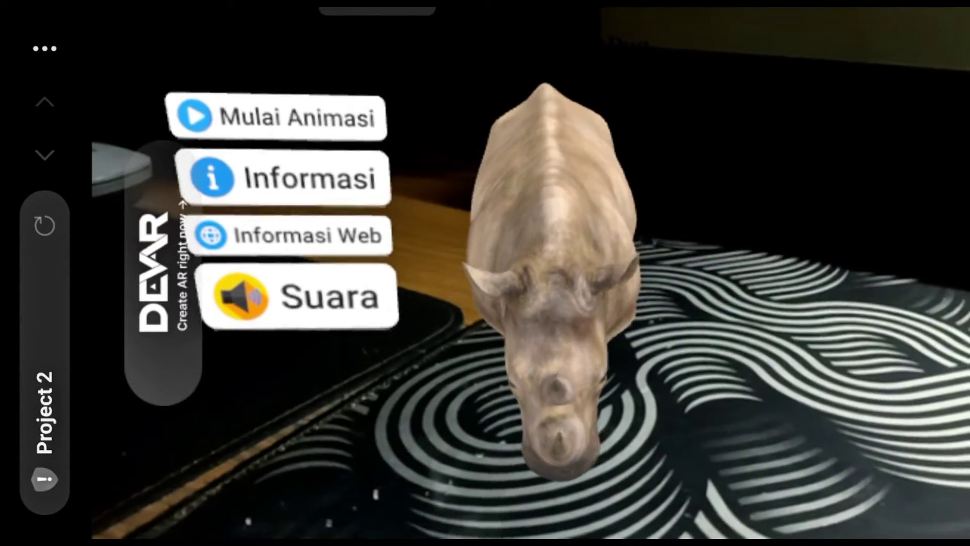
- Test the Informasi and Informasi Web buttons in the published AR experience on the phone and look through the Badak jawa article
click(283, 178)
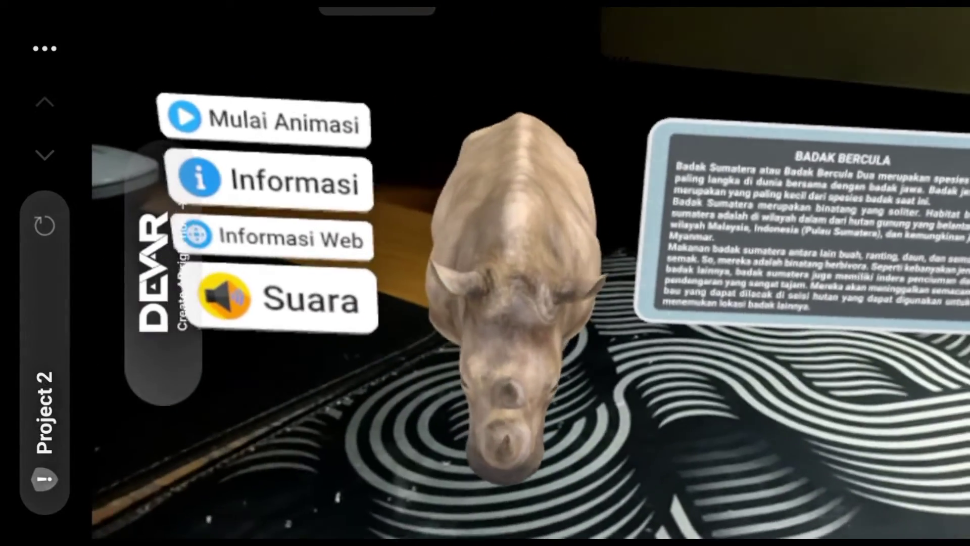
click(235, 231)
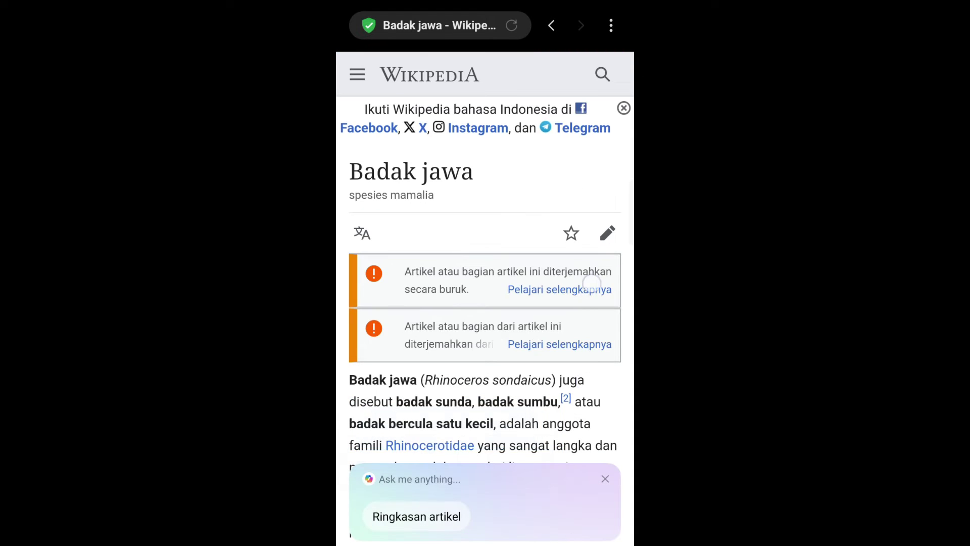
scroll(592, 283, down, 10)
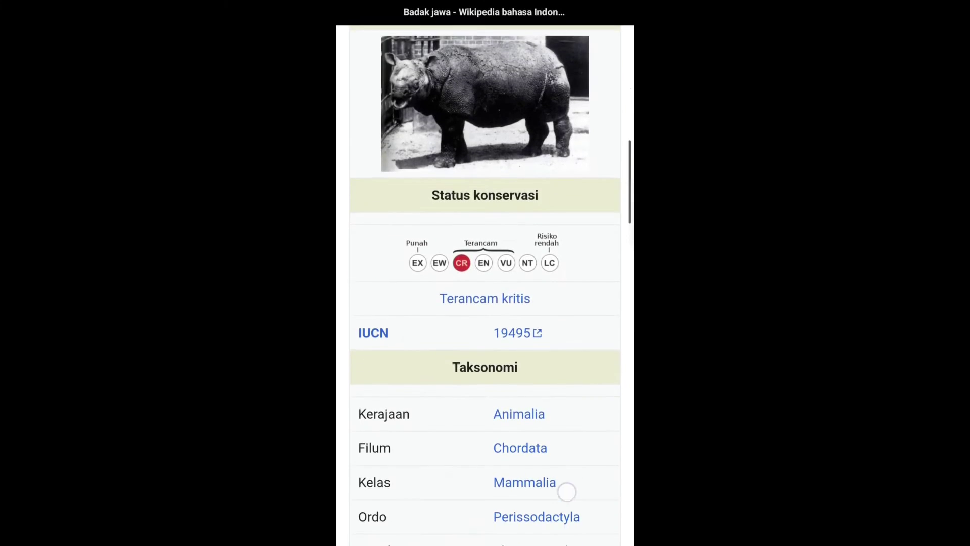
scroll(567, 491, down, 10)
scroll(561, 459, up, 3)
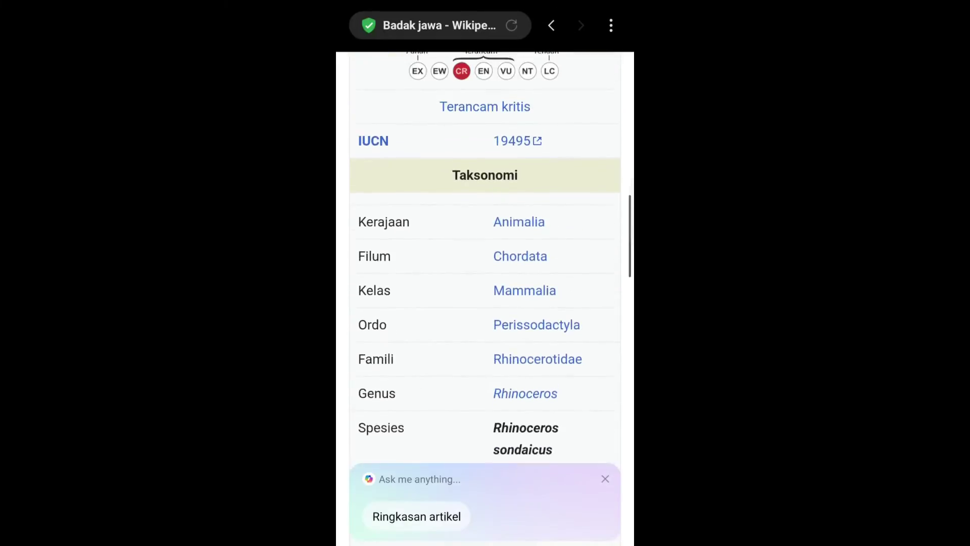
scroll(486, 303, up, 10)
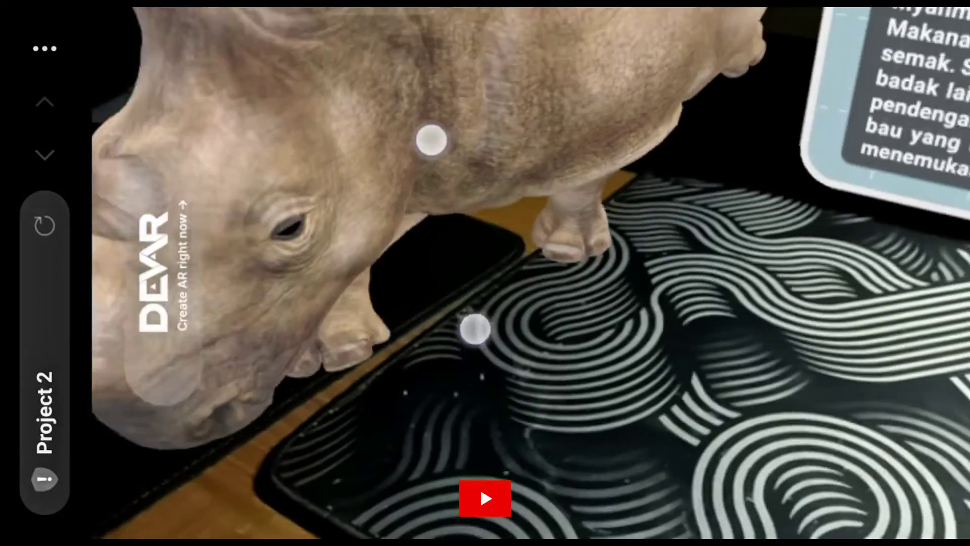
- Try the touch gesture on the AR content on the phone and start the rhino's animation with Mulai Animasi
drag(475, 329, 567, 326)
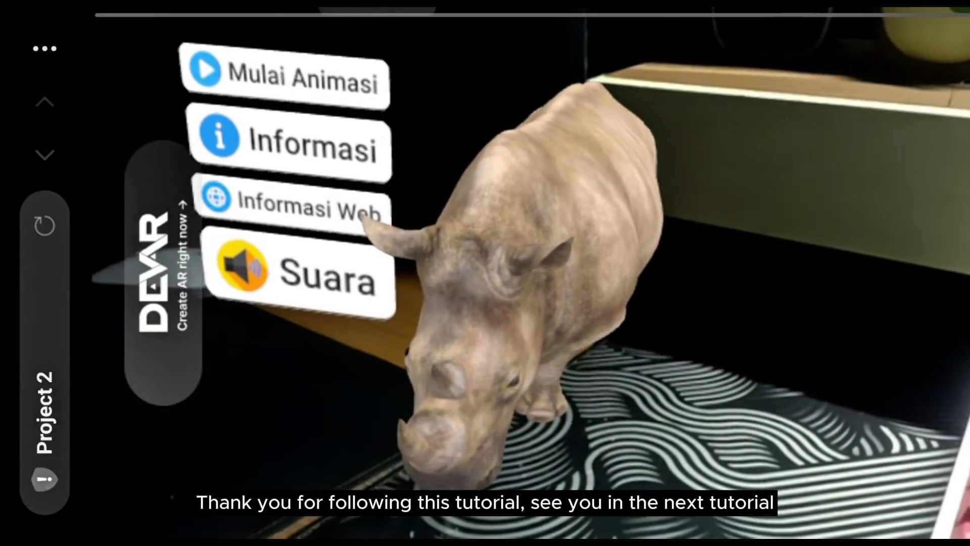
click(243, 72)
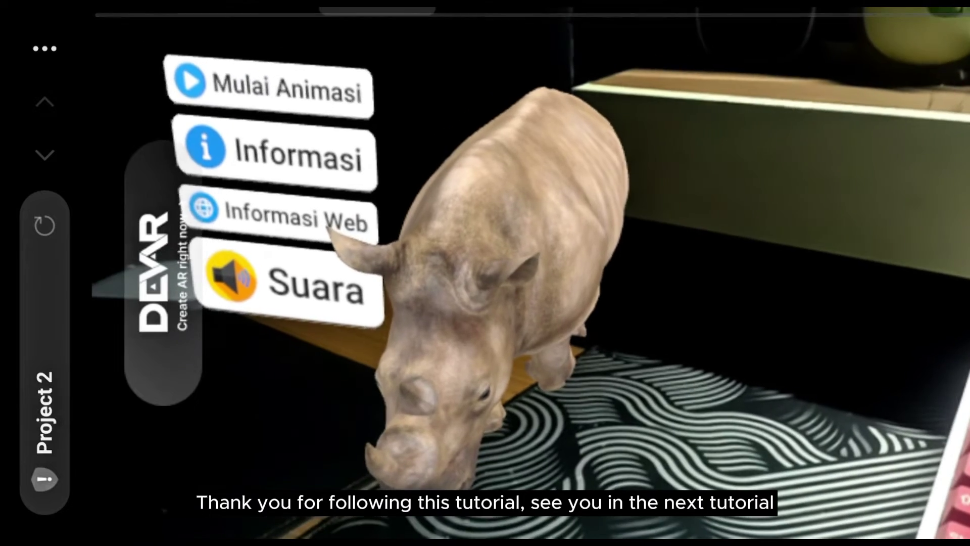